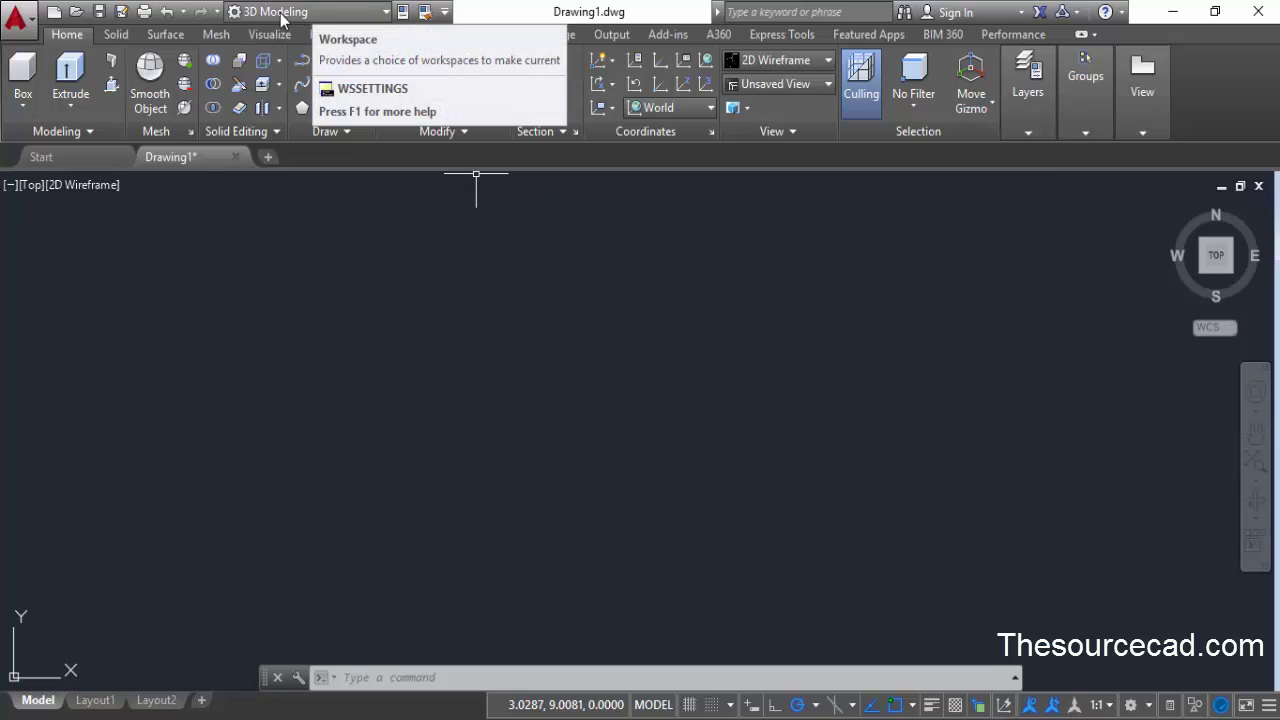
- Keep the 3D Modeling workspace and draw a 6-sided polygon circumscribed about an 8.5-radius circle
click(280, 13)
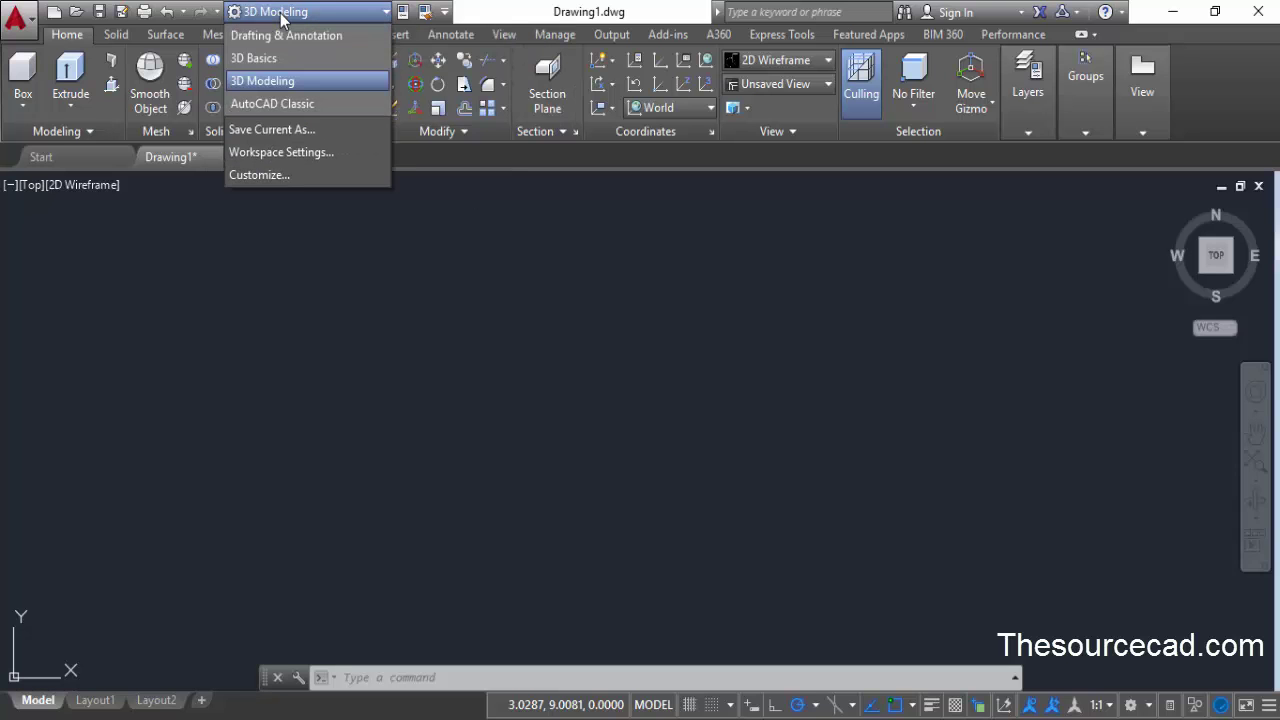
click(282, 14)
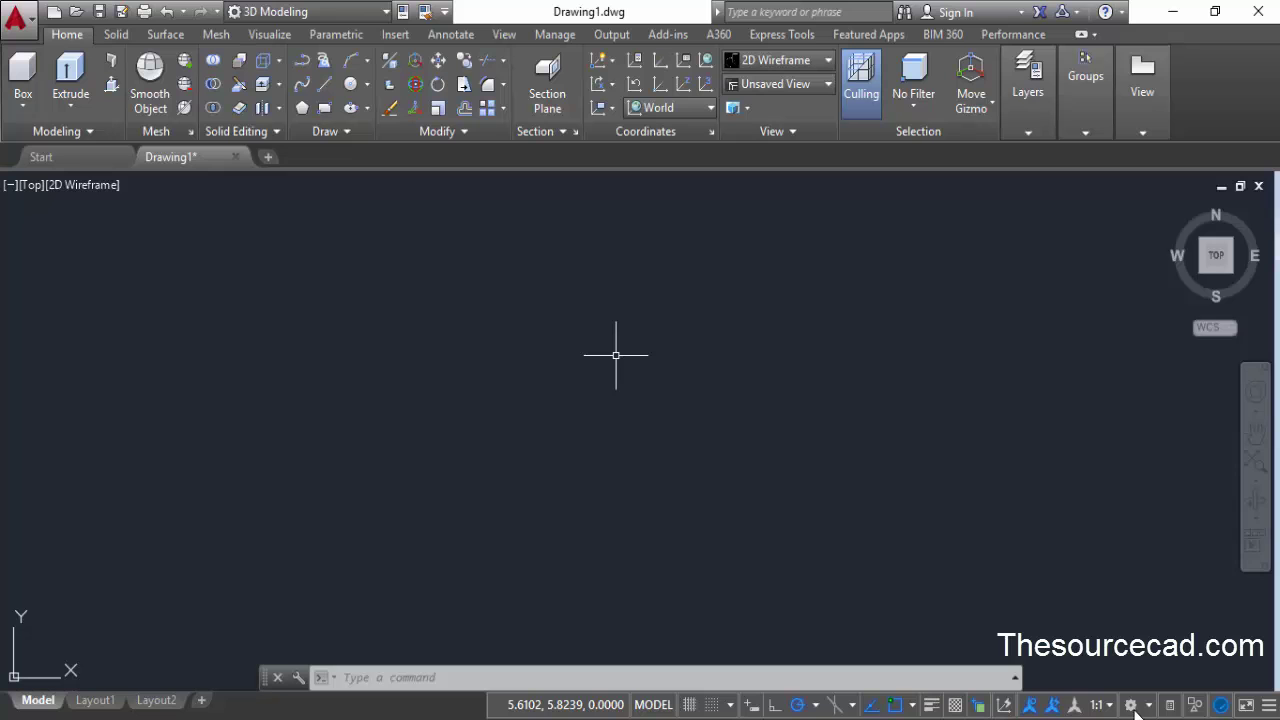
click(304, 109)
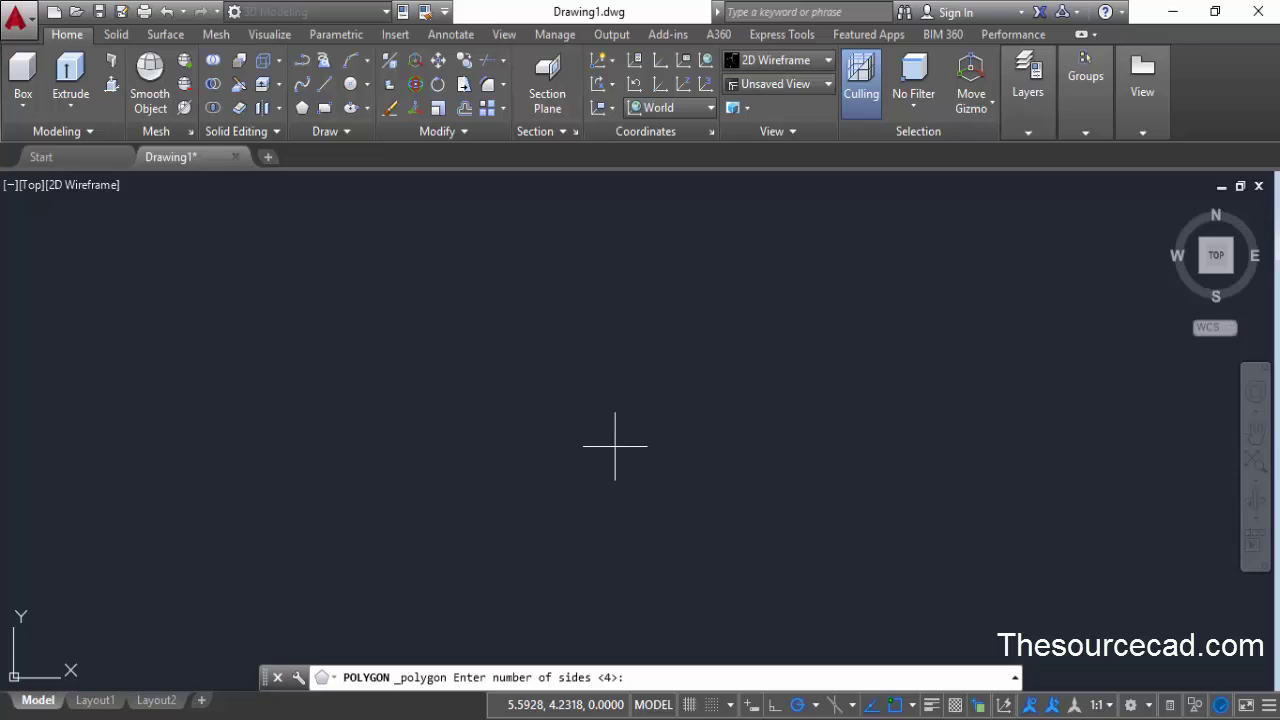
text(6)
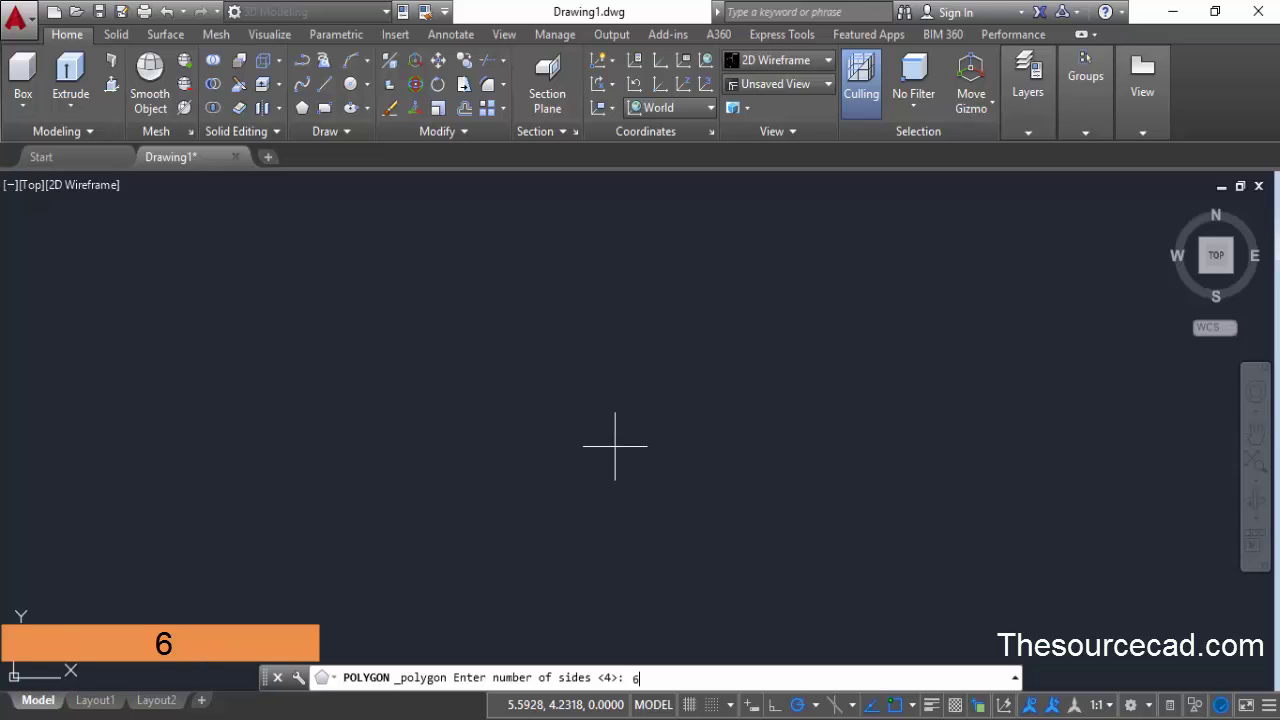
key(Return)
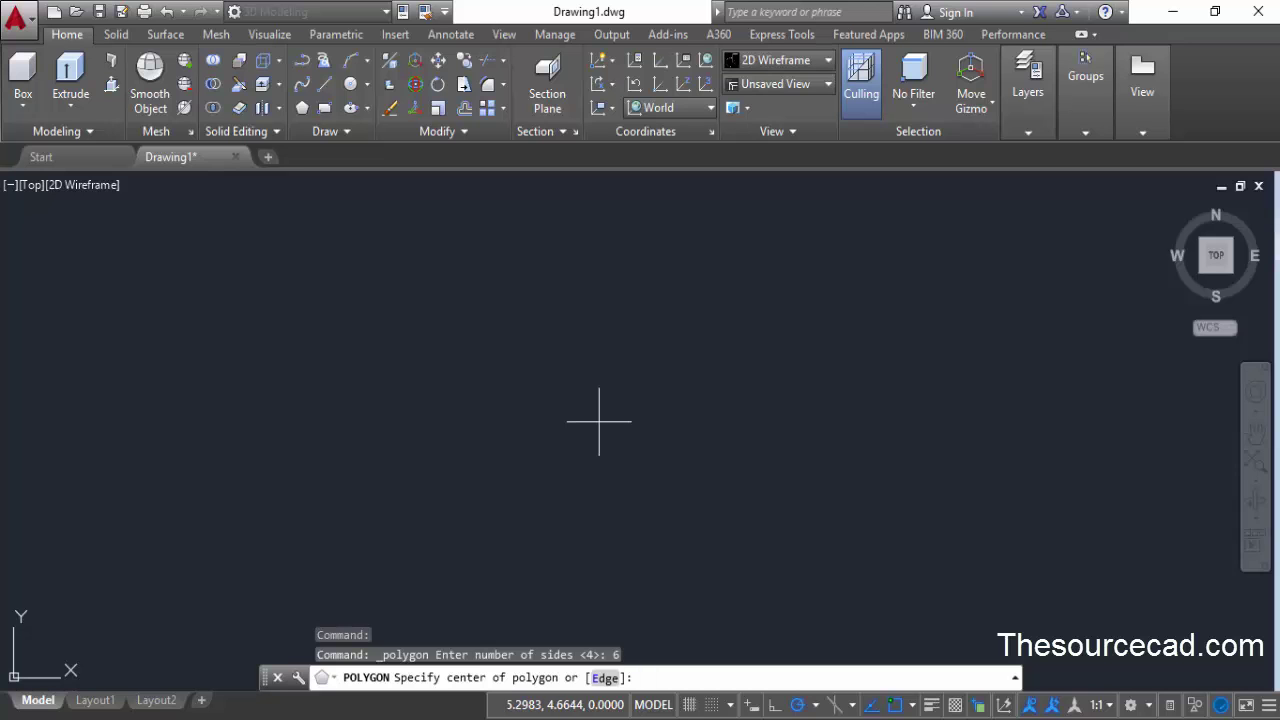
click(600, 424)
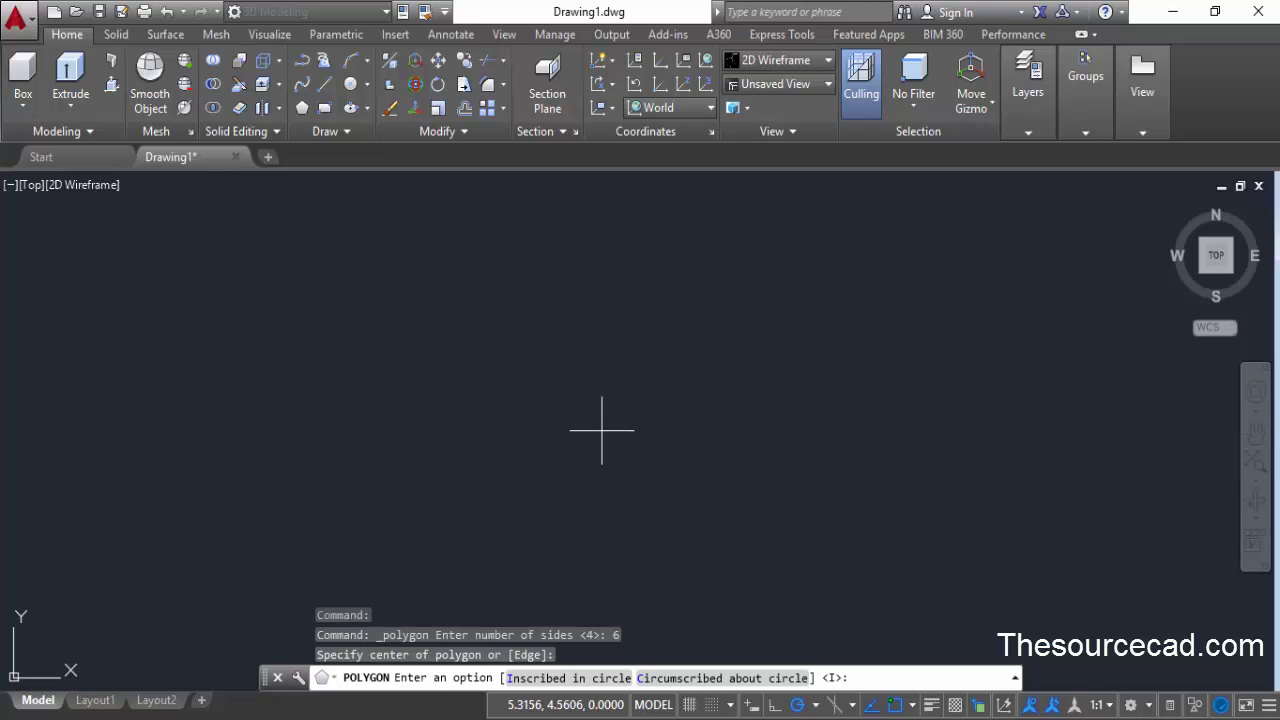
click(720, 677)
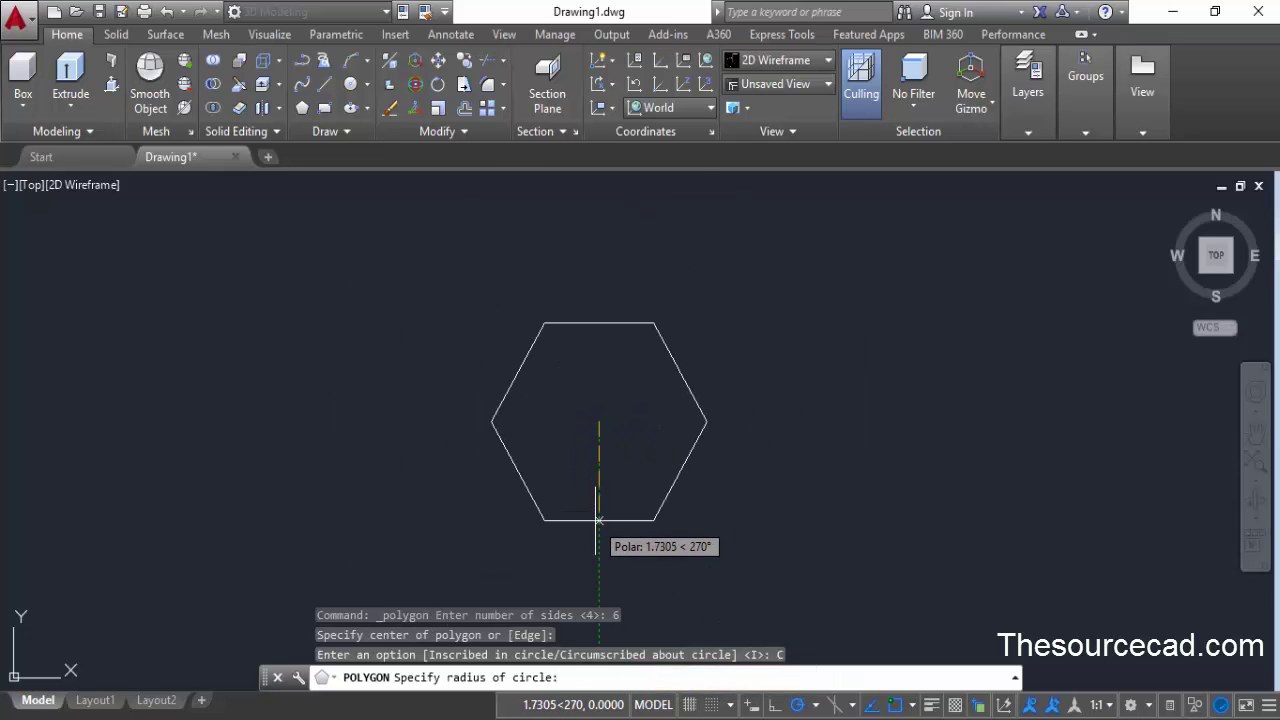
text(8.)
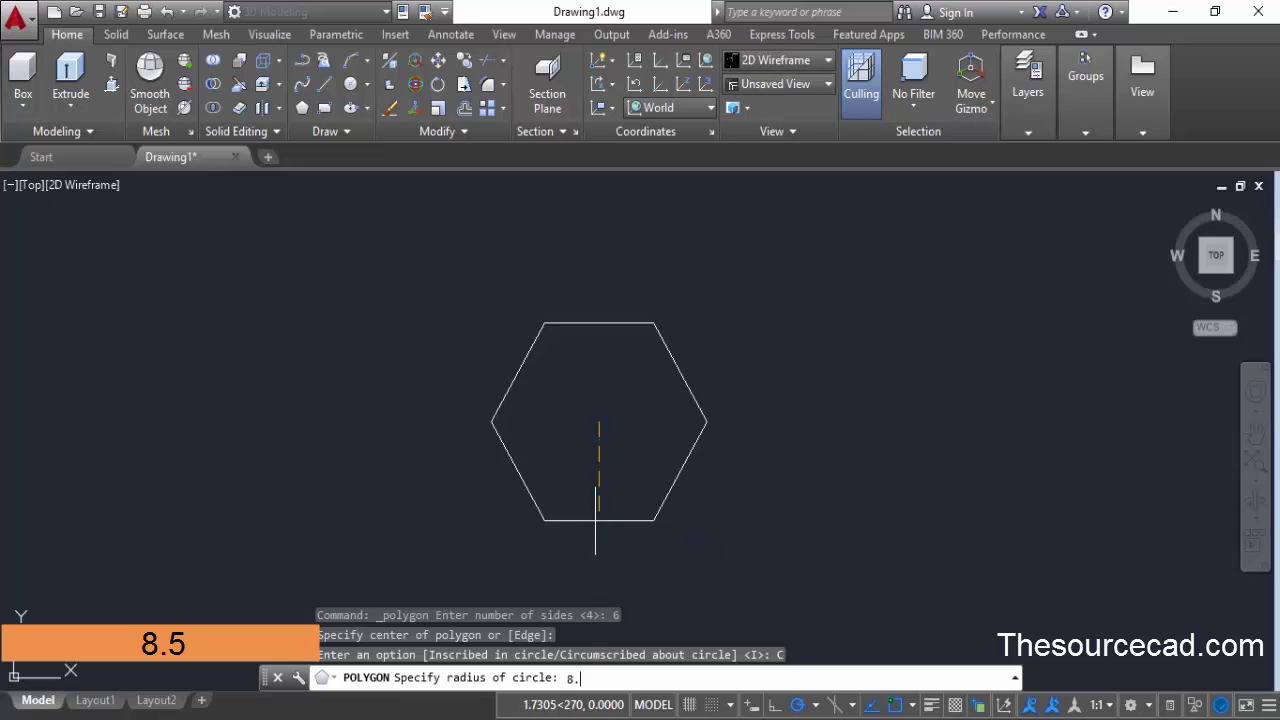
text(5)
key(Return)
scroll(583, 368, down, 3)
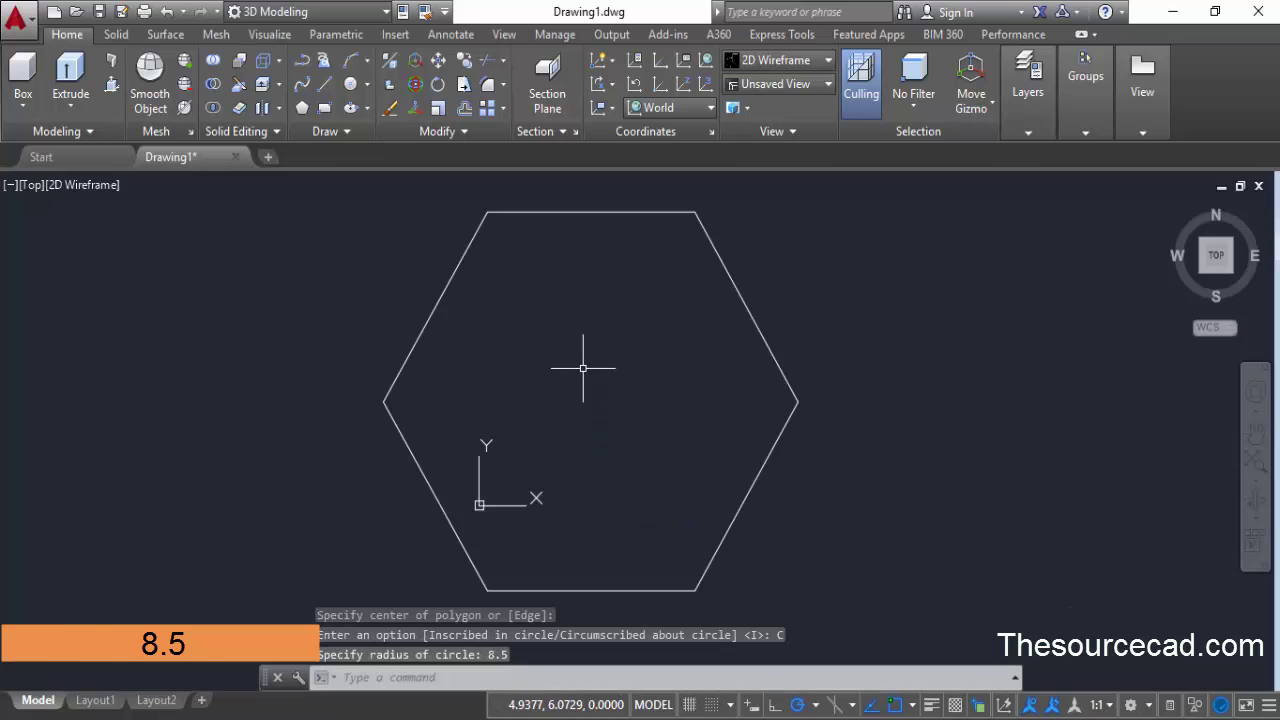
scroll(583, 360, down, 2)
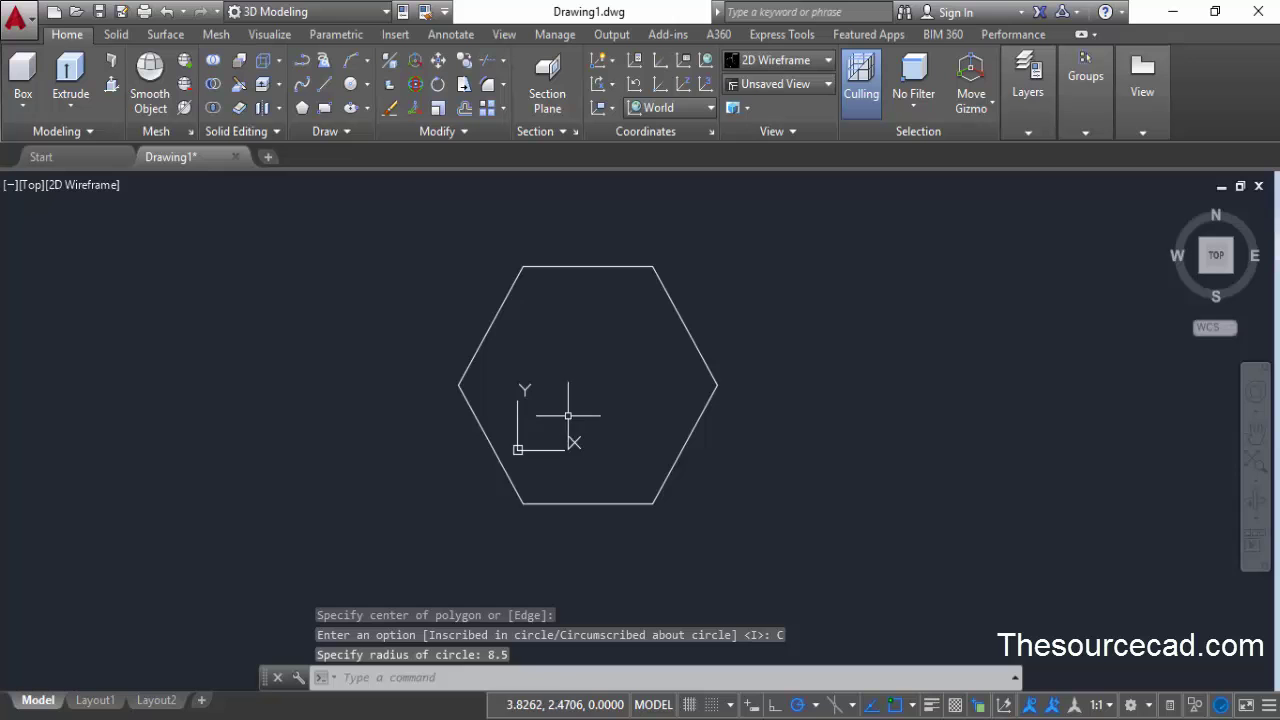
- Turn off Show UCS Icon at Origin so the axes icon sits in the corner
right_click(518, 450)
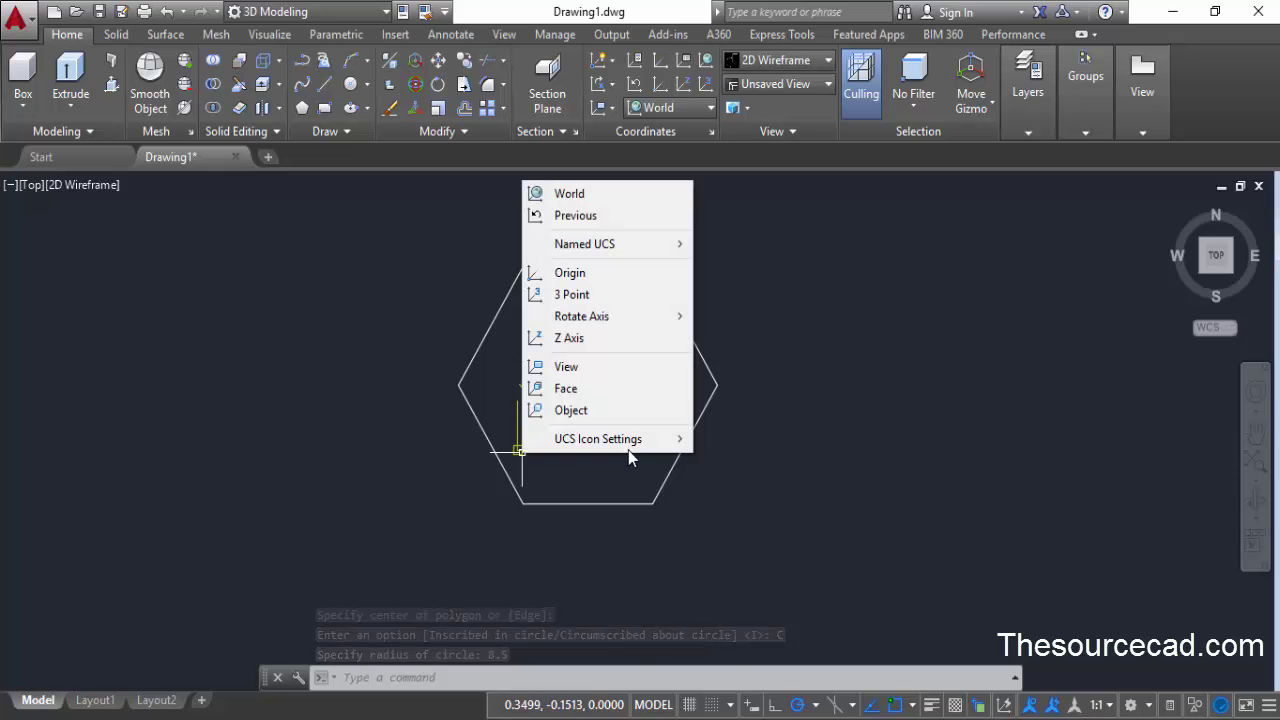
mouse_move(643, 443)
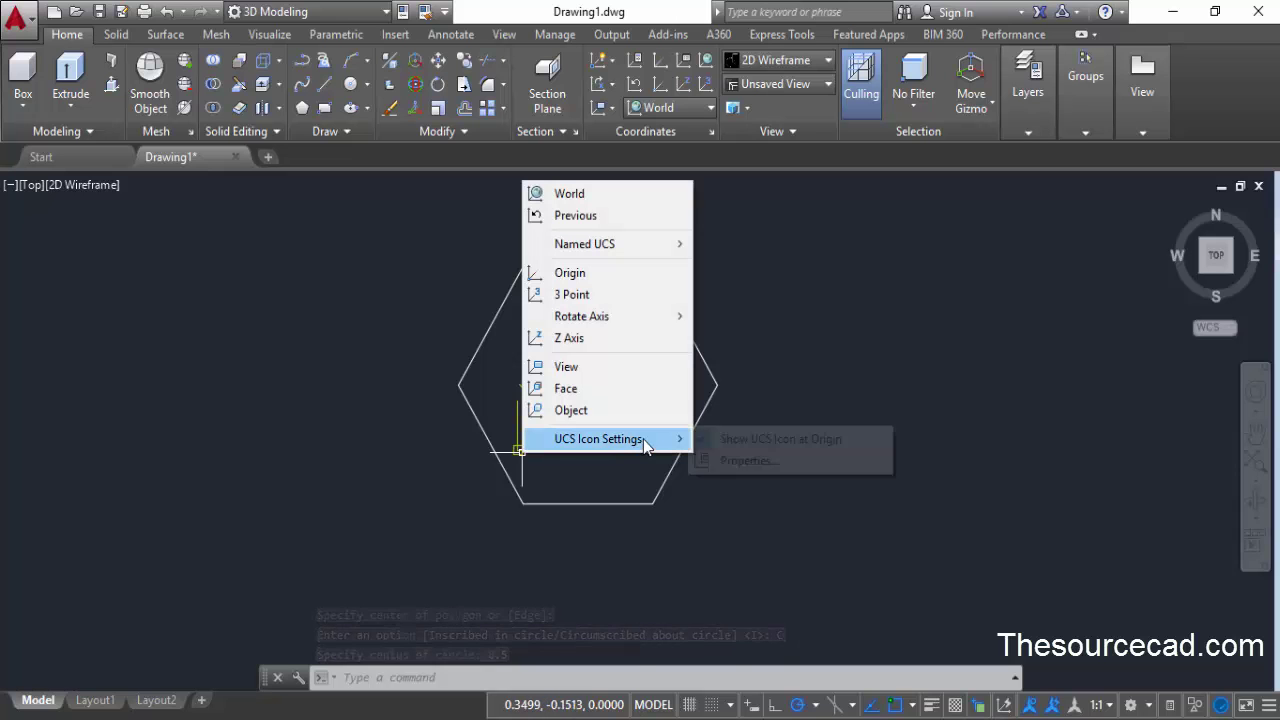
click(778, 440)
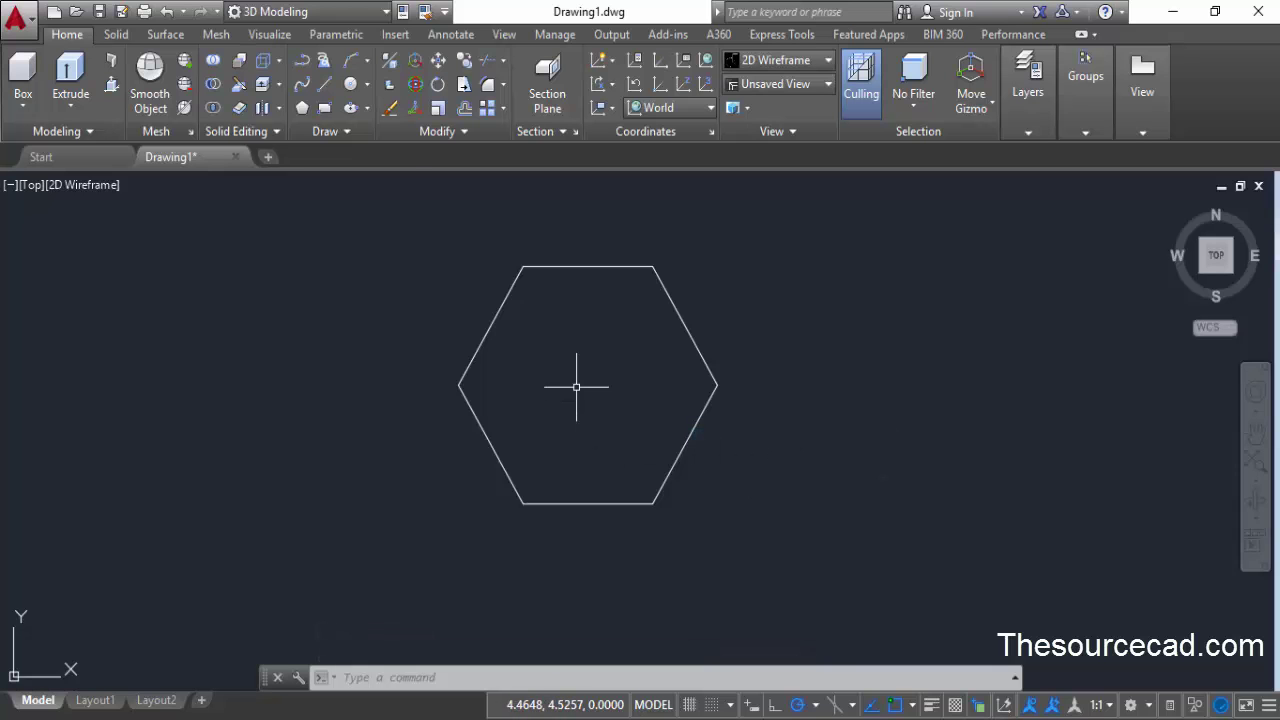
click(351, 84)
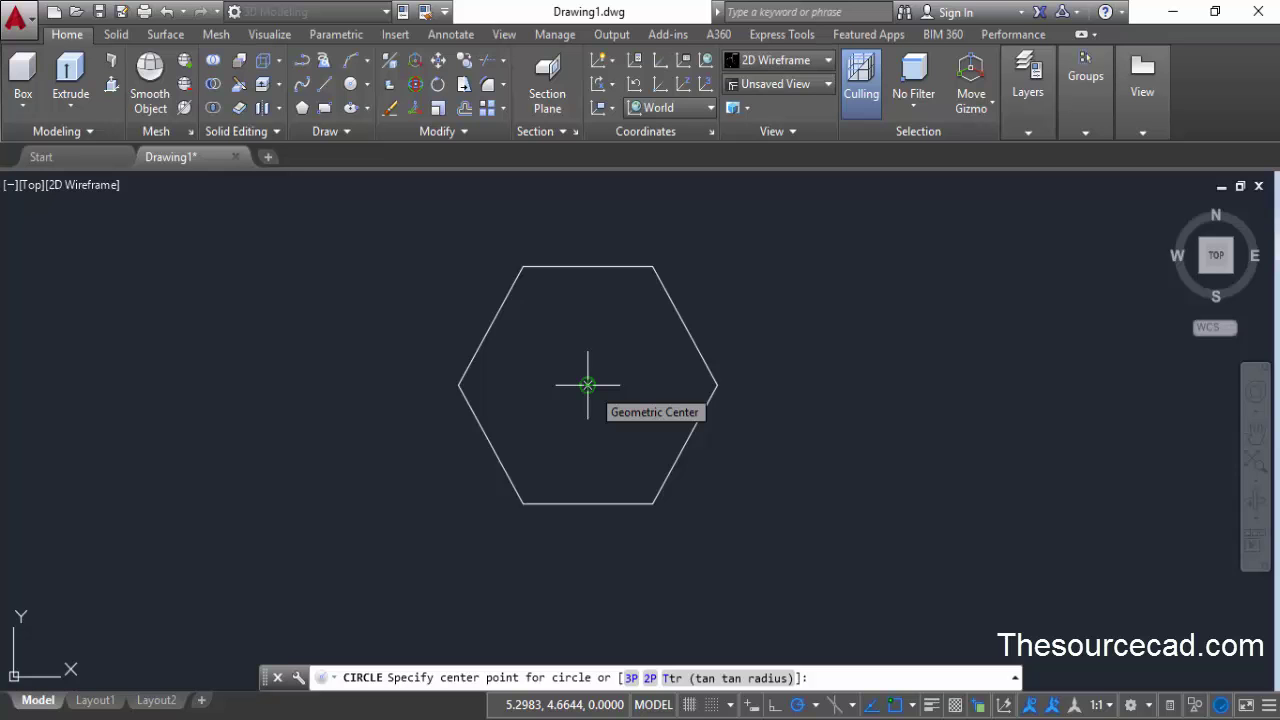
- Draw a 4.7-radius circle snapped to the hexagon's geometric centre
click(912, 705)
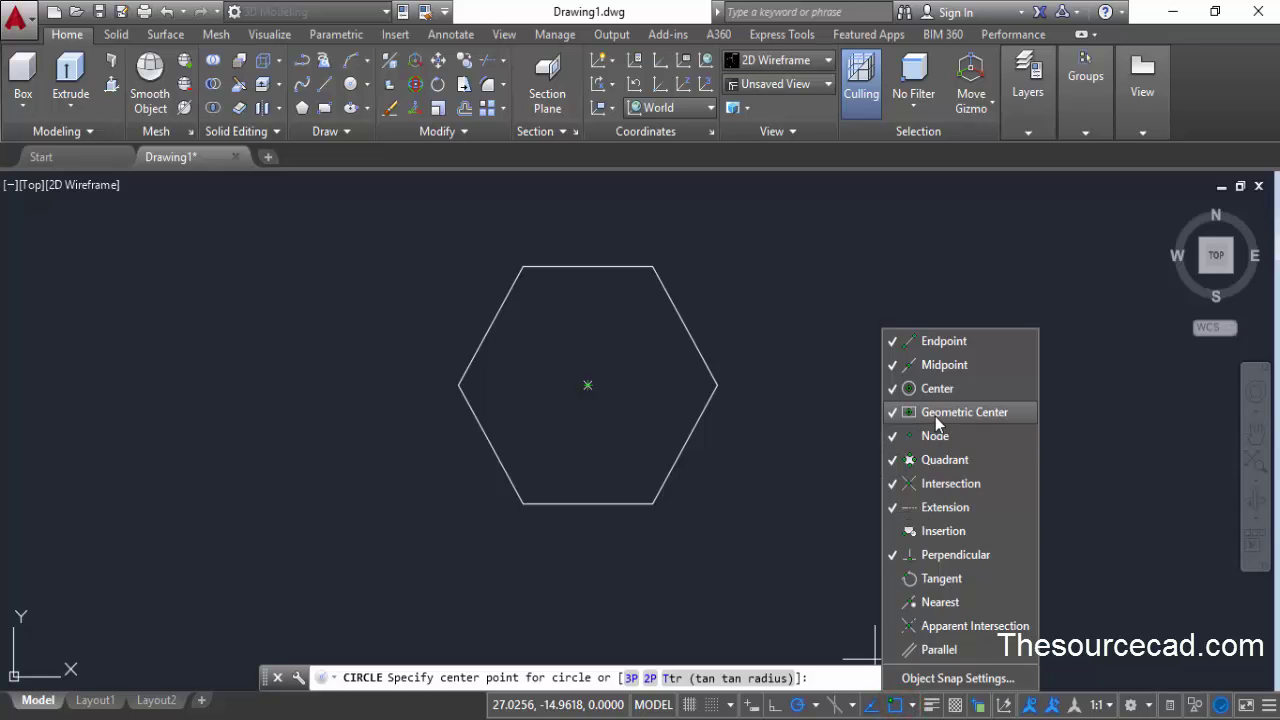
click(440, 707)
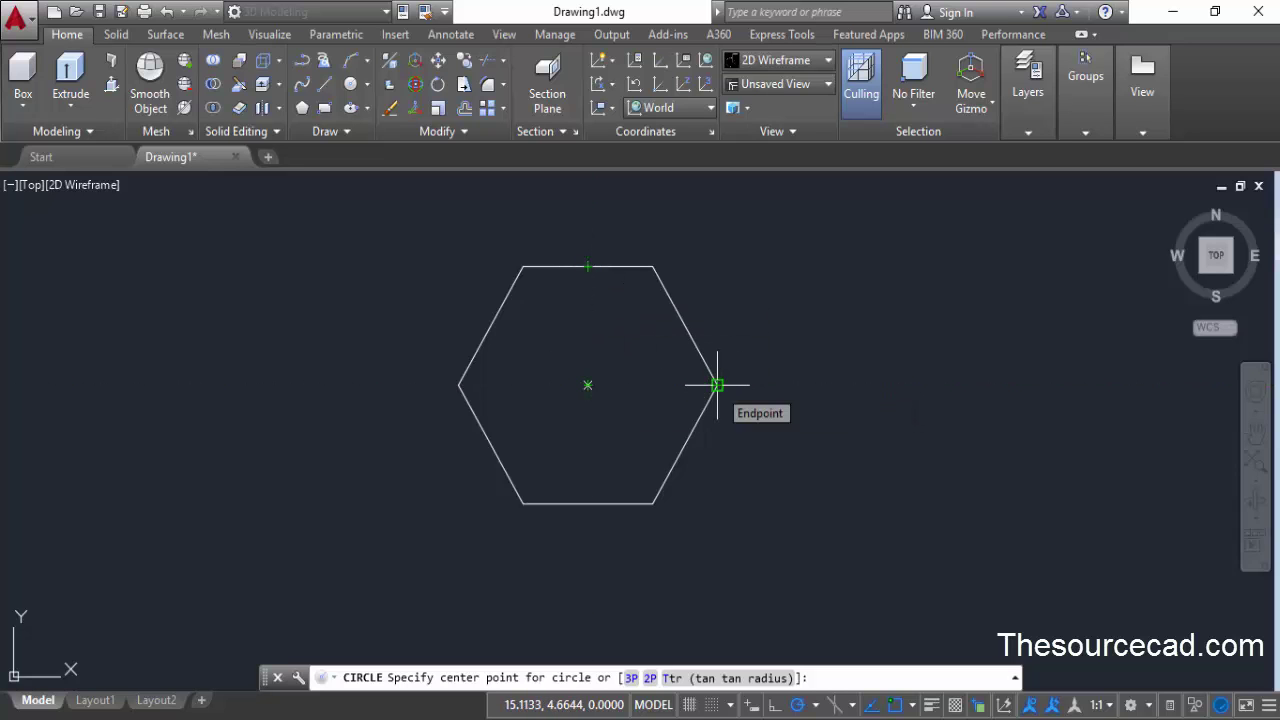
click(587, 384)
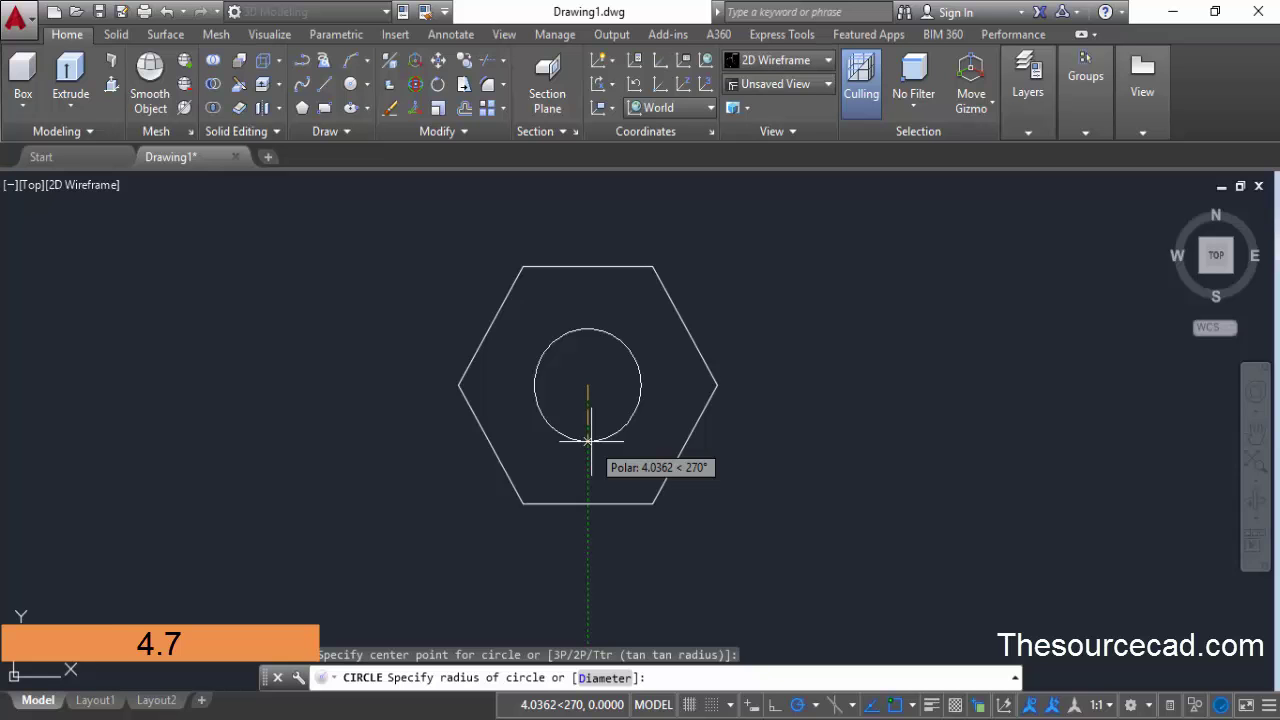
text(4.7)
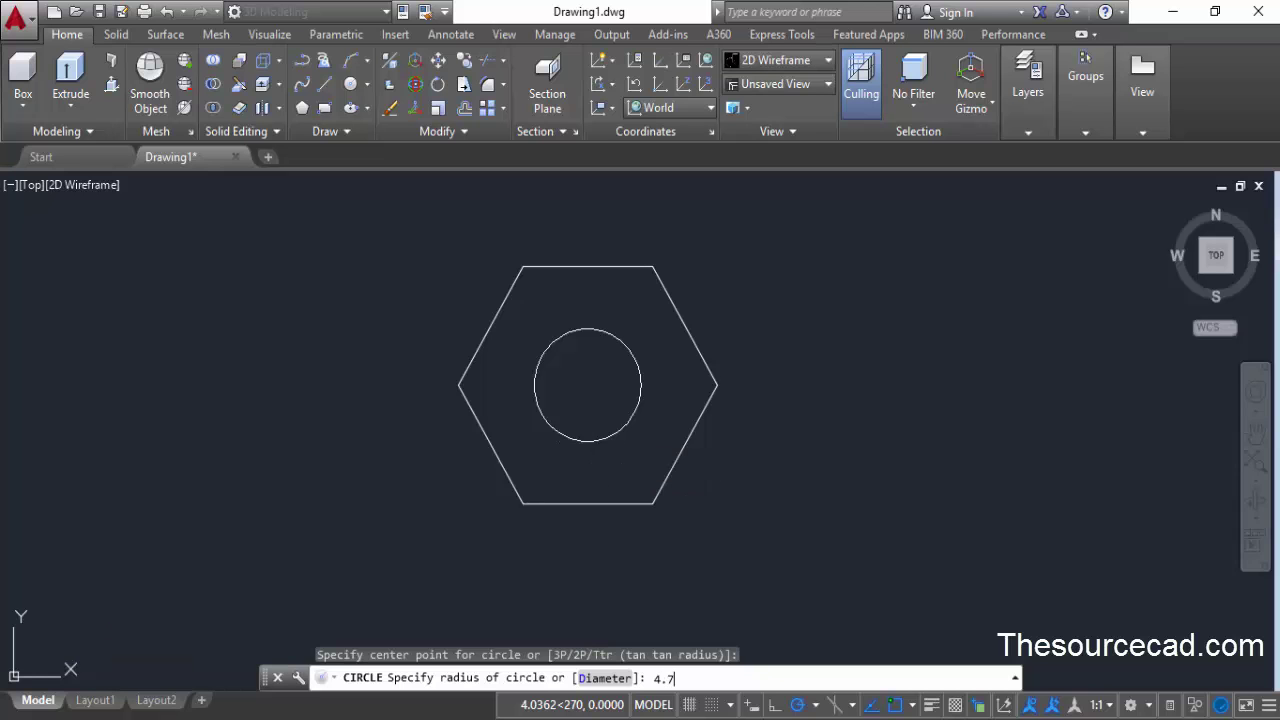
key(Return)
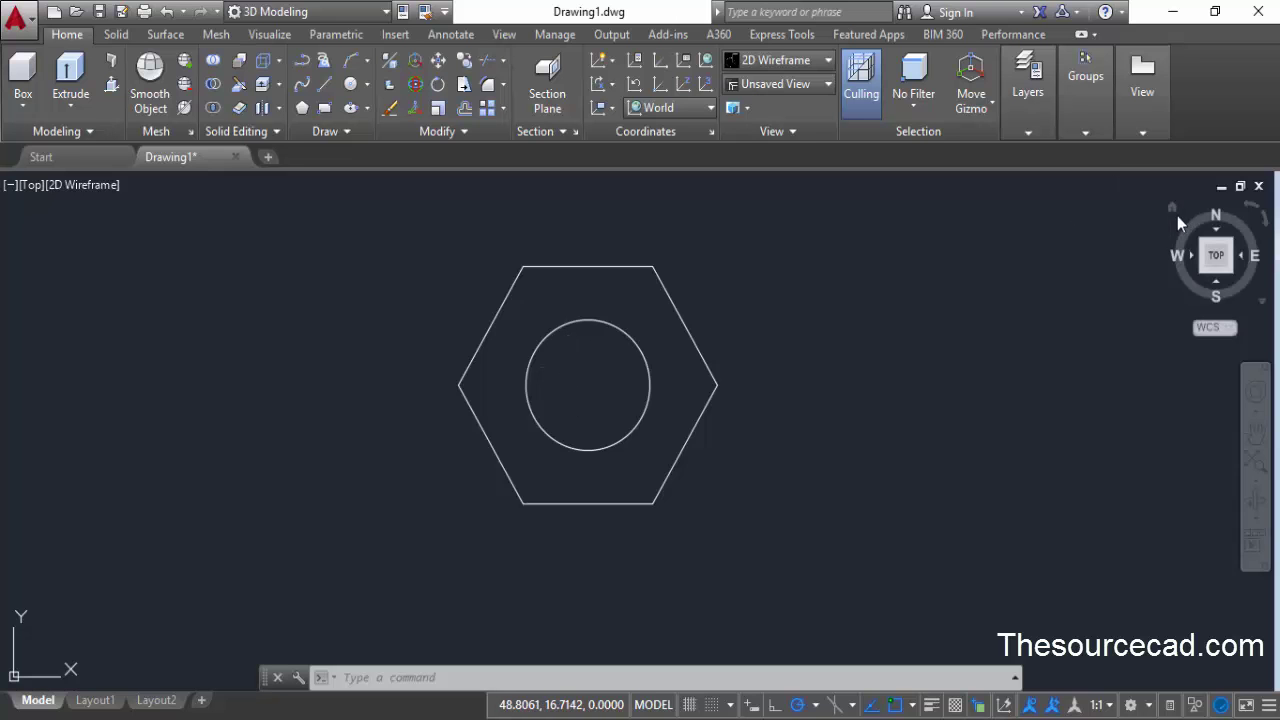
- From the Home 3D view, presspull the hexagon region 12 units into a solid nut
click(1174, 207)
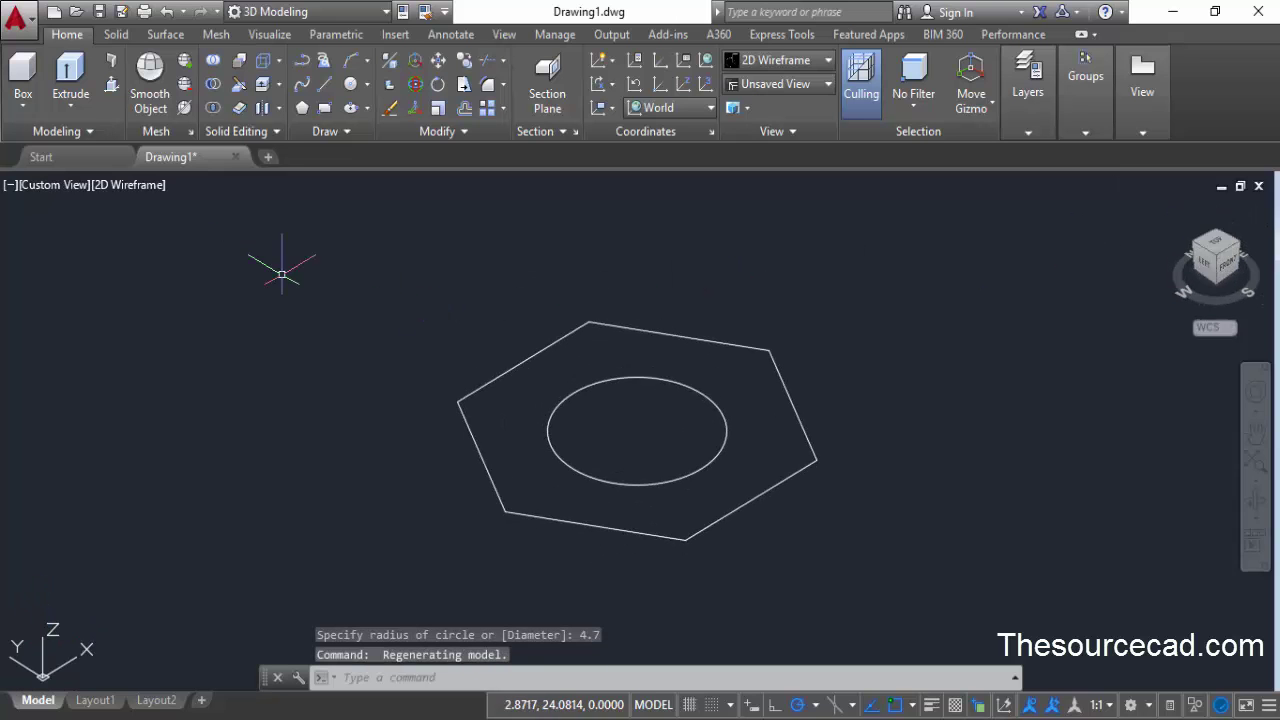
click(114, 94)
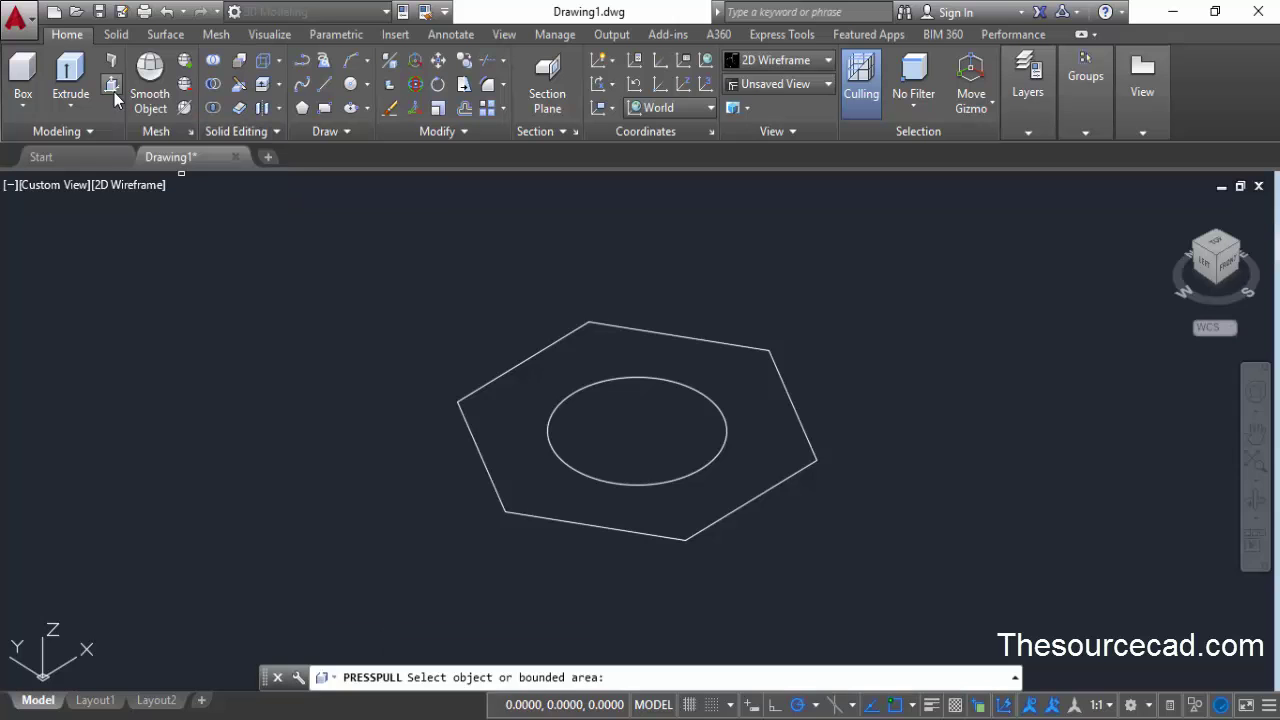
click(495, 414)
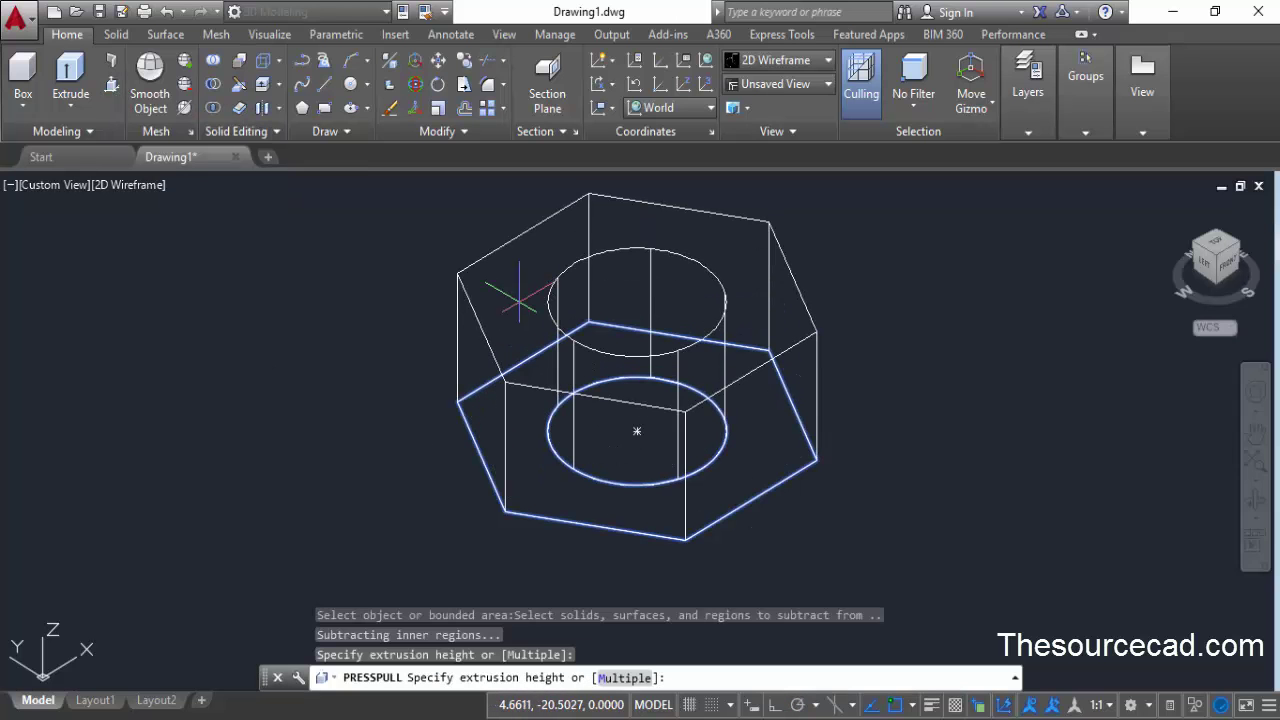
text(12)
key(Return)
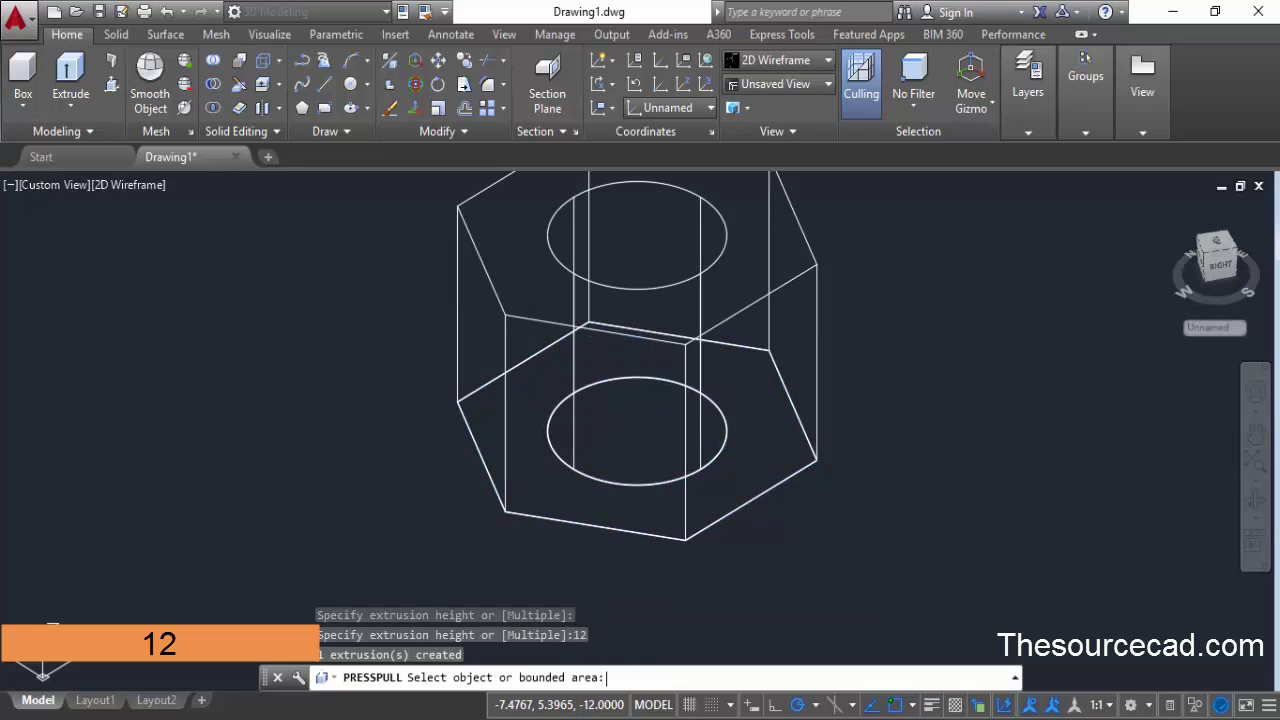
key(Return)
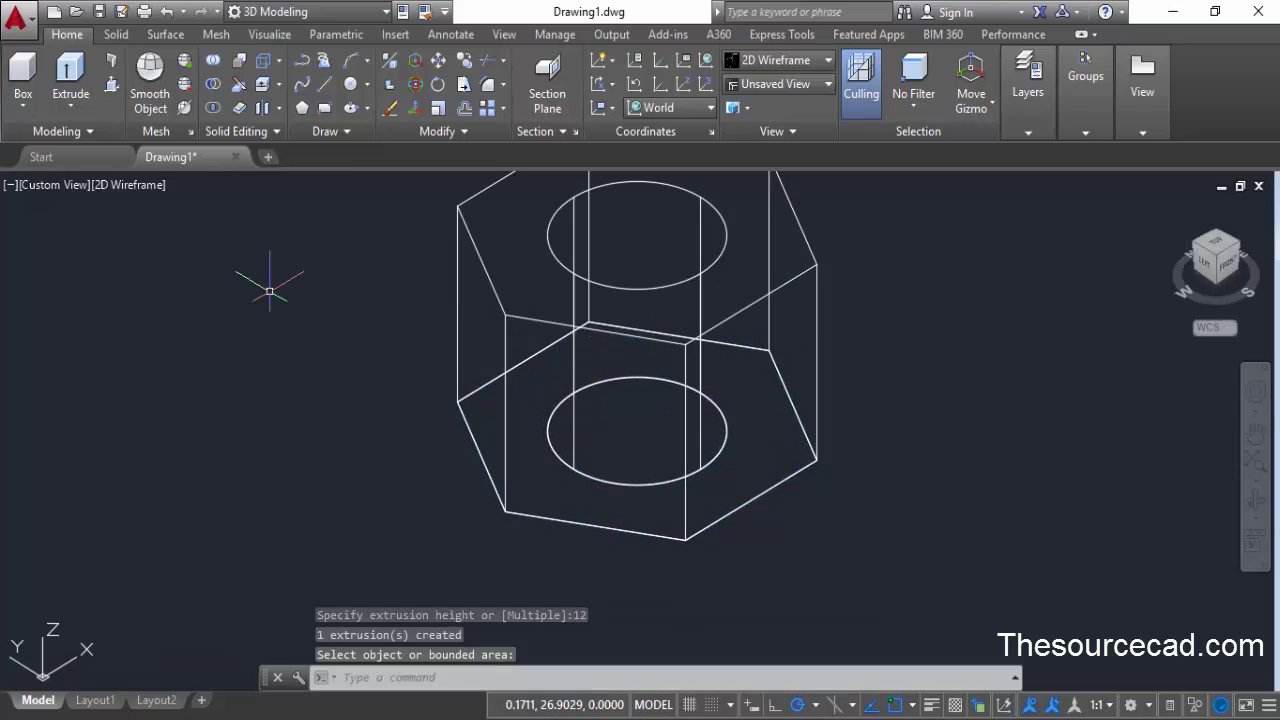
scroll(349, 314, down, 3)
middle_drag(354, 320, 386, 380)
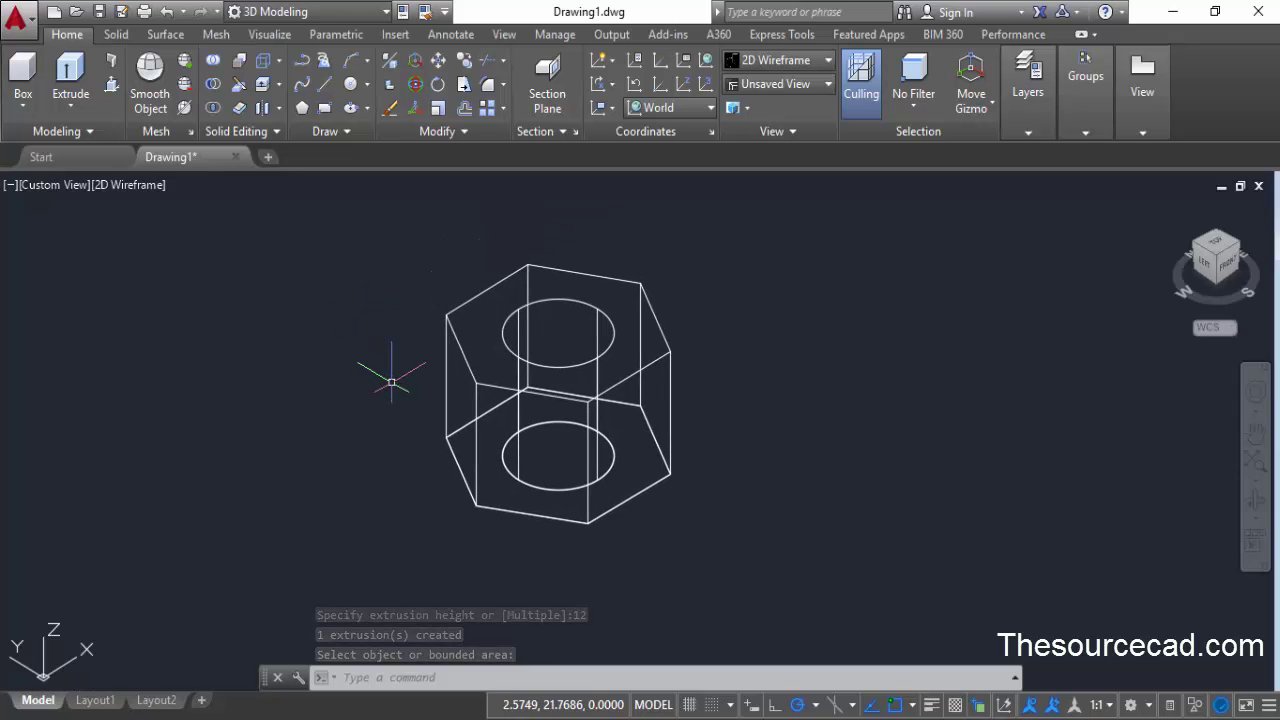
click(351, 86)
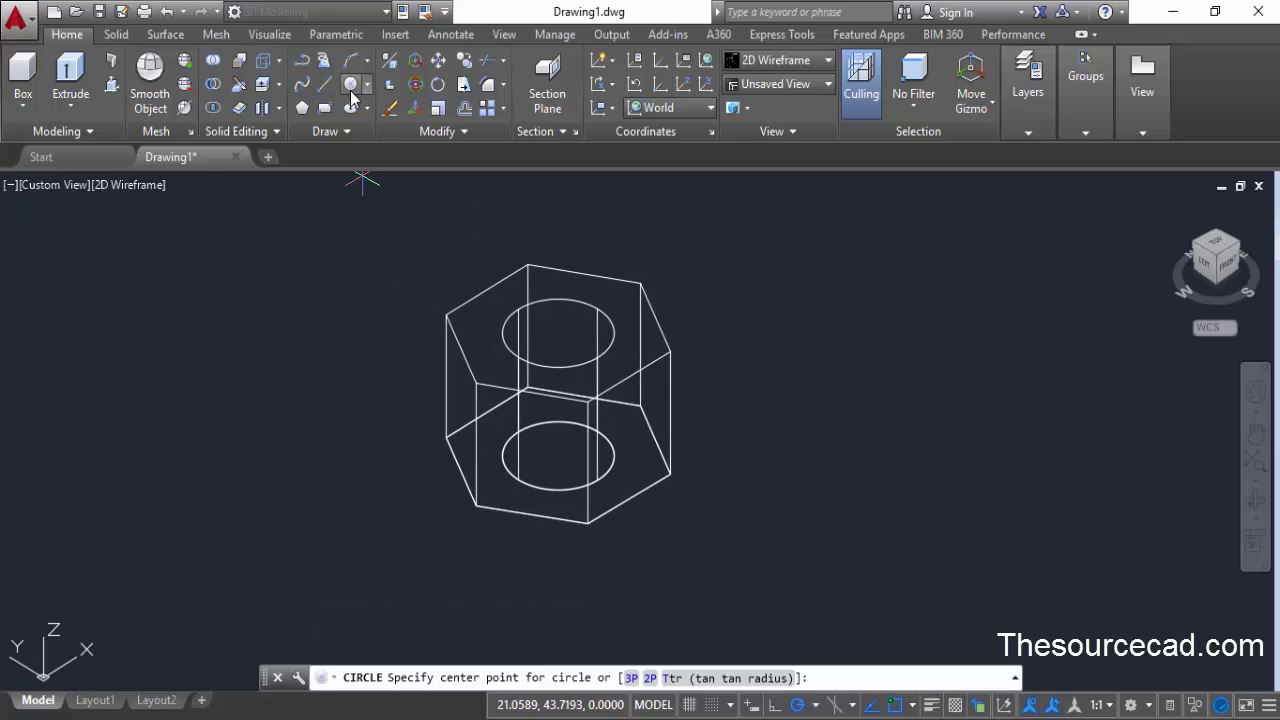
- Draw a 17-diameter circle centred on the nut's top hole, then view from the Front
click(557, 332)
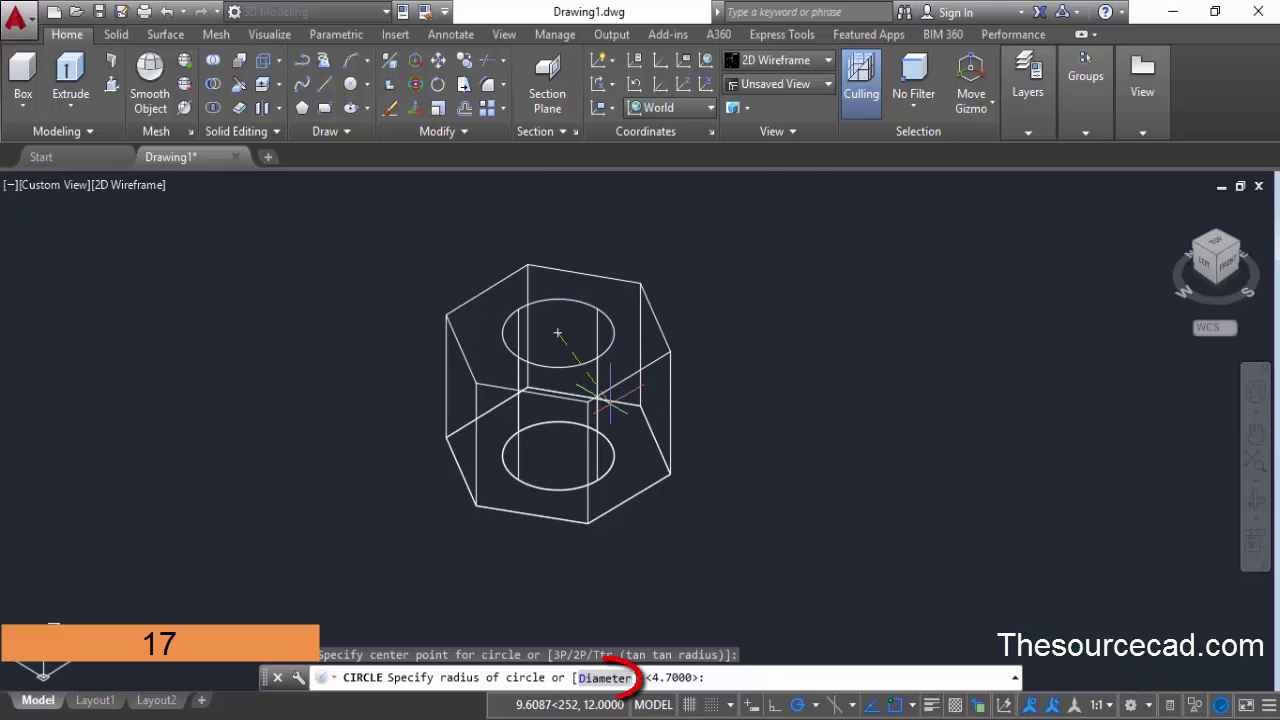
click(604, 677)
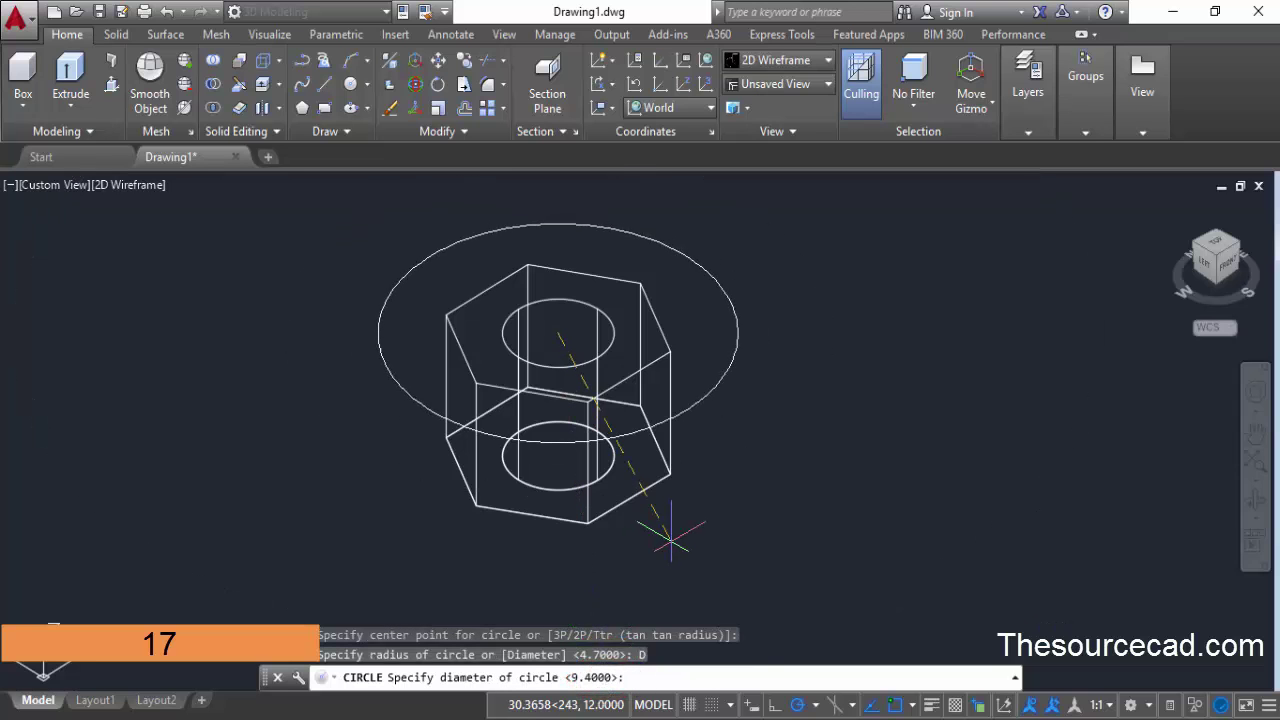
key(Return)
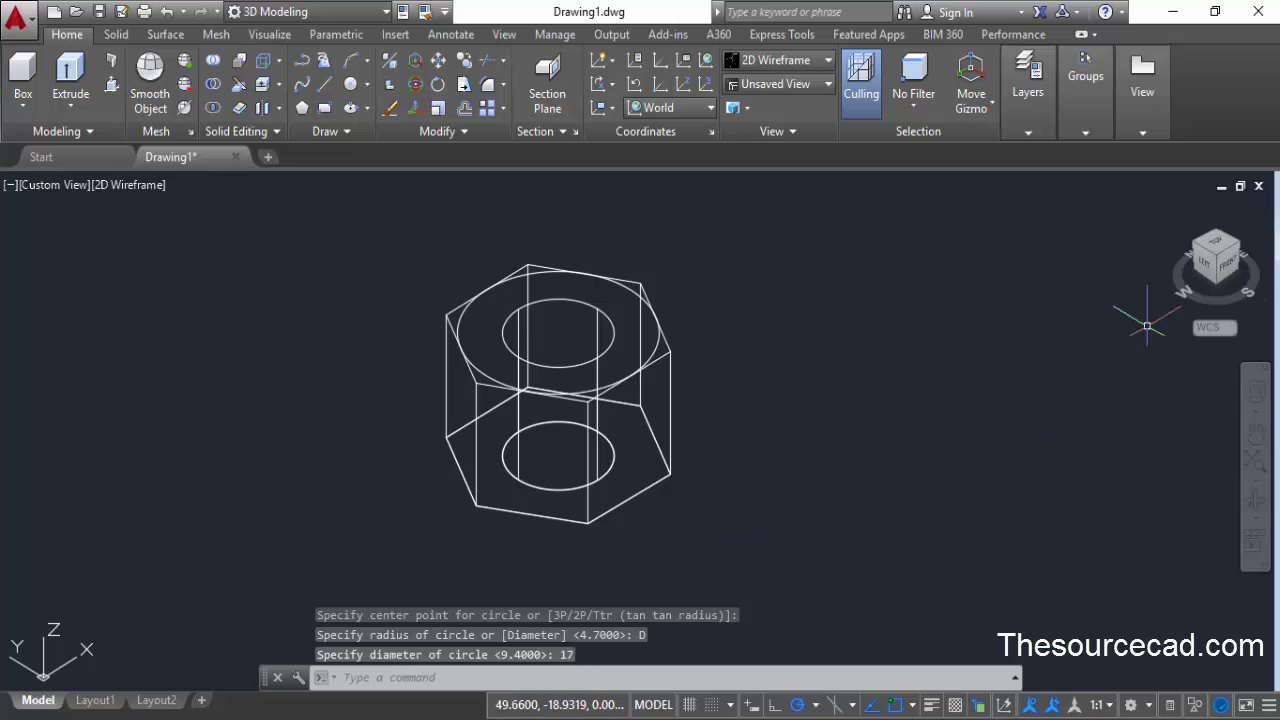
click(1227, 266)
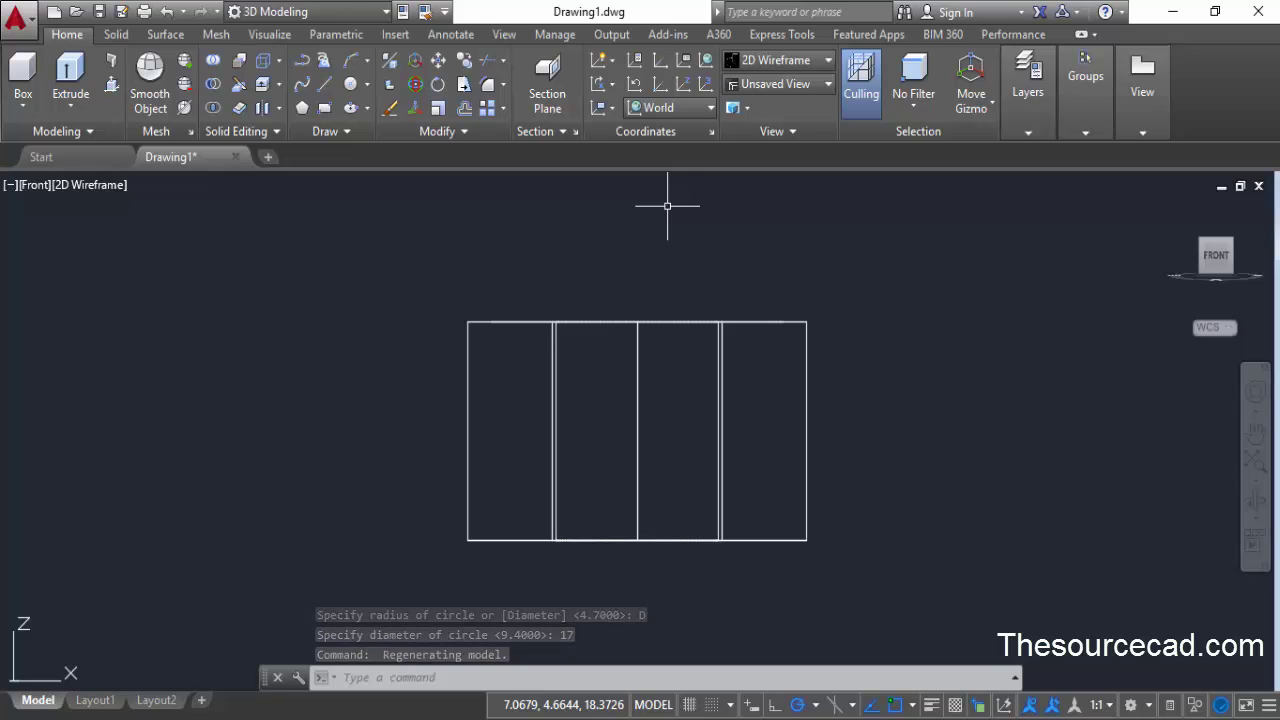
- Align the UCS with the current front view using UCS View
click(611, 108)
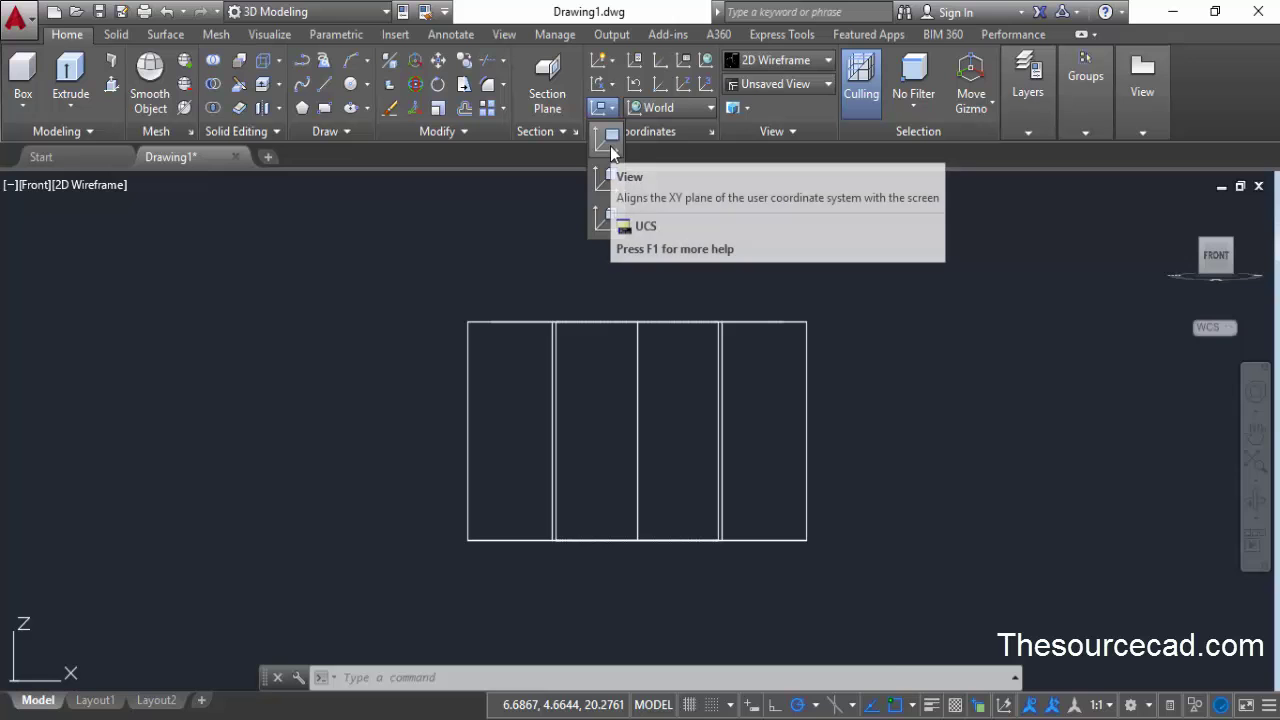
click(610, 142)
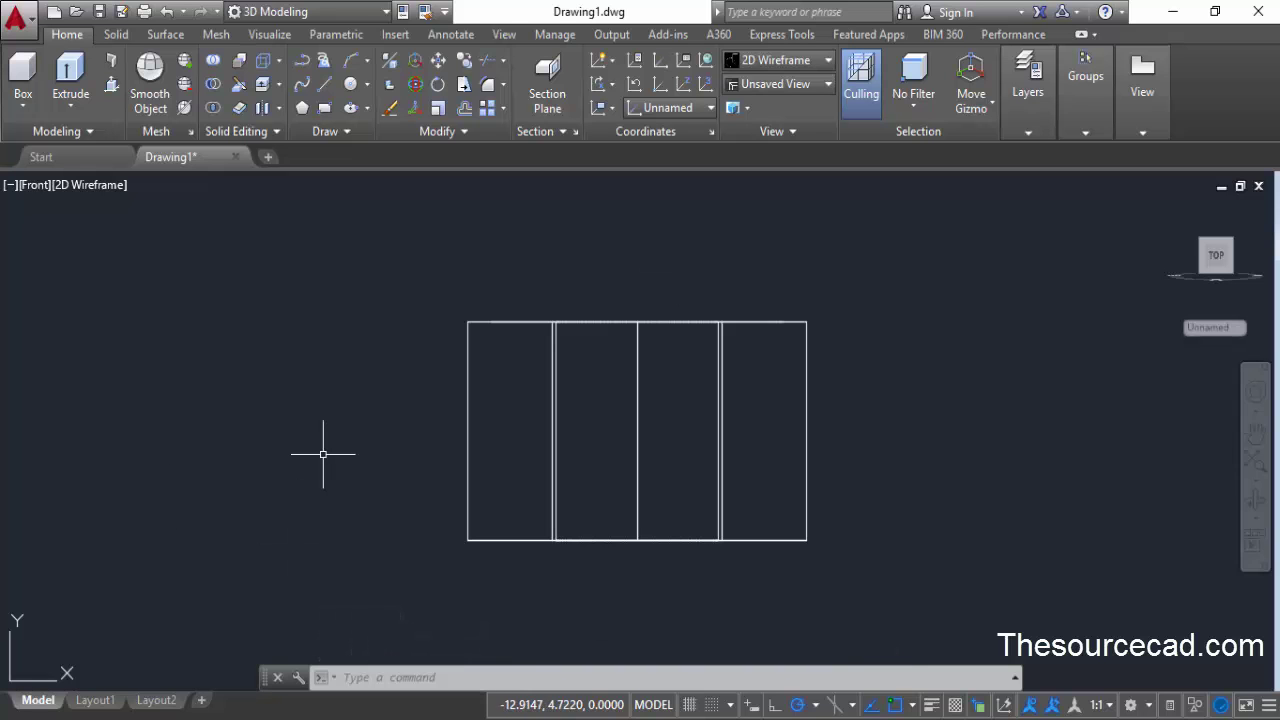
- Draw a line at <210° left of the nut and enable Quadrant object snap
click(324, 84)
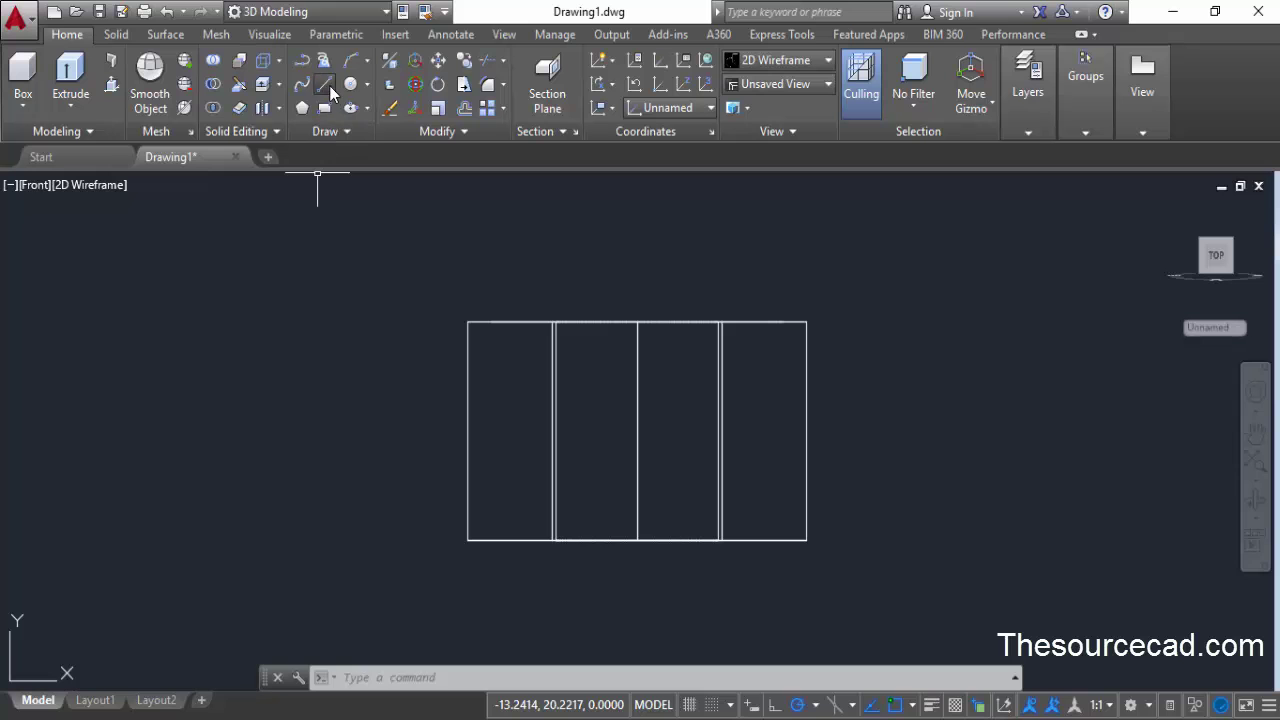
click(310, 314)
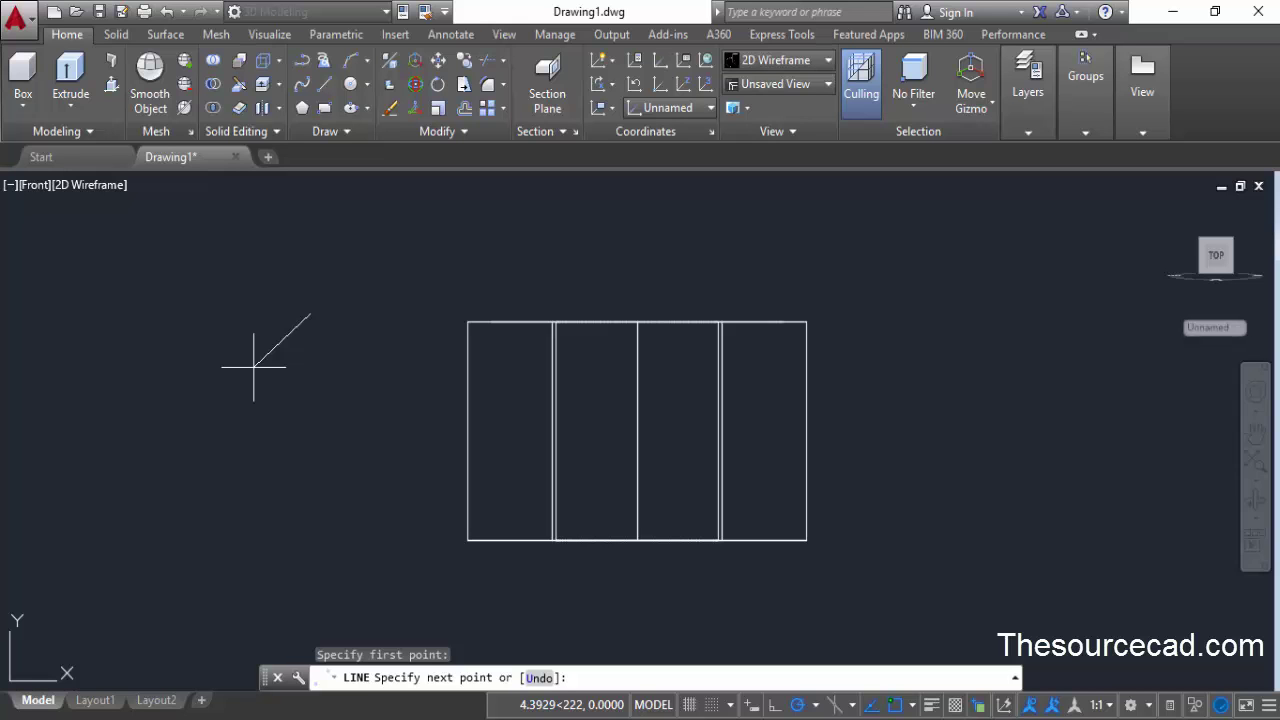
text(<)
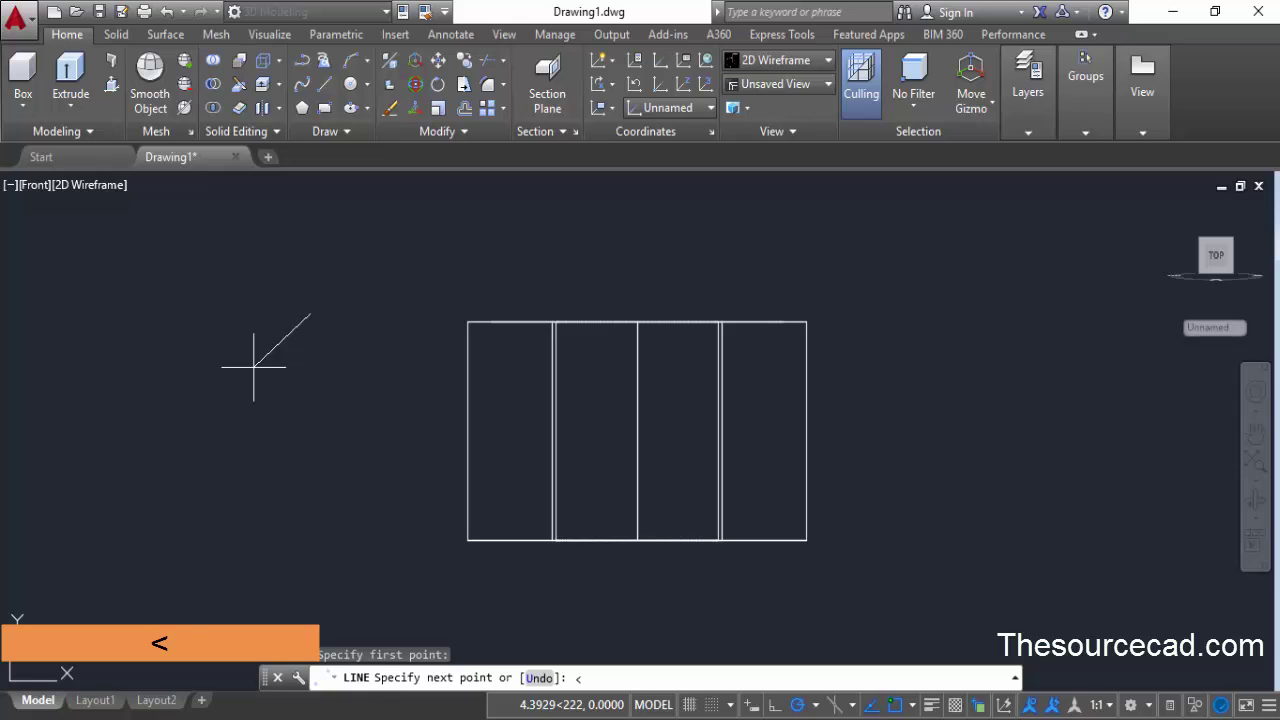
text(210)
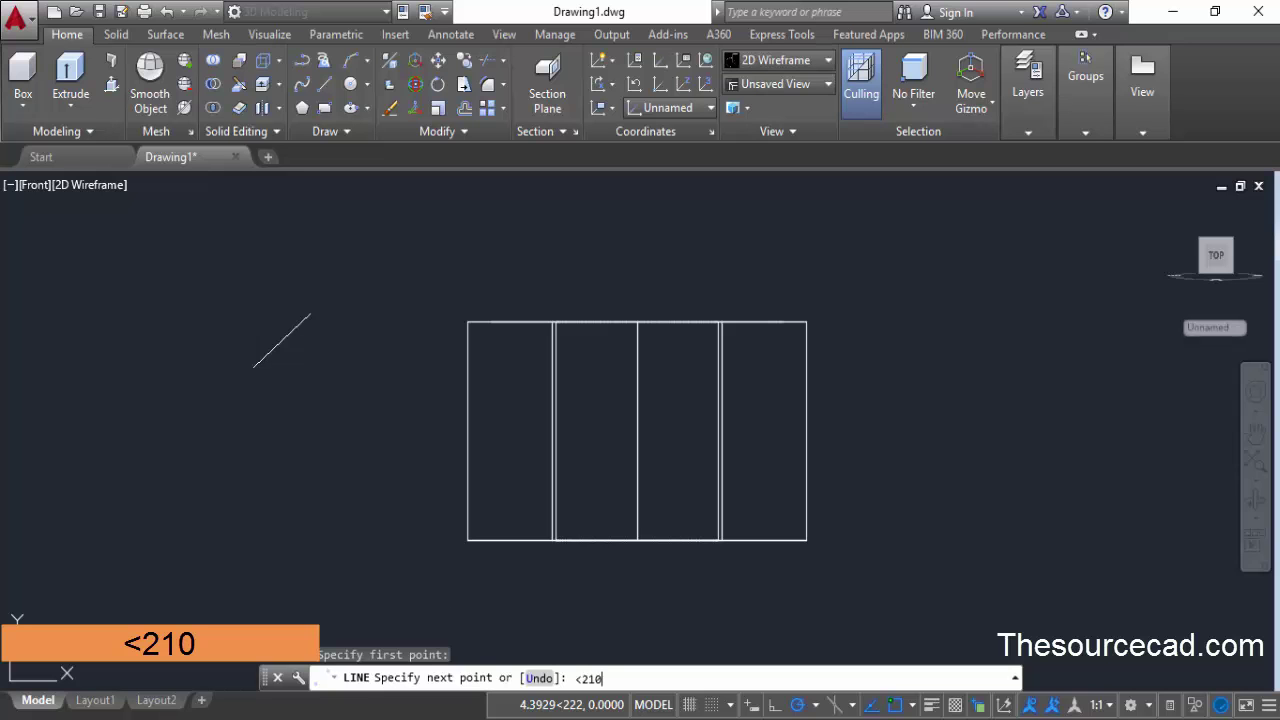
key(Return)
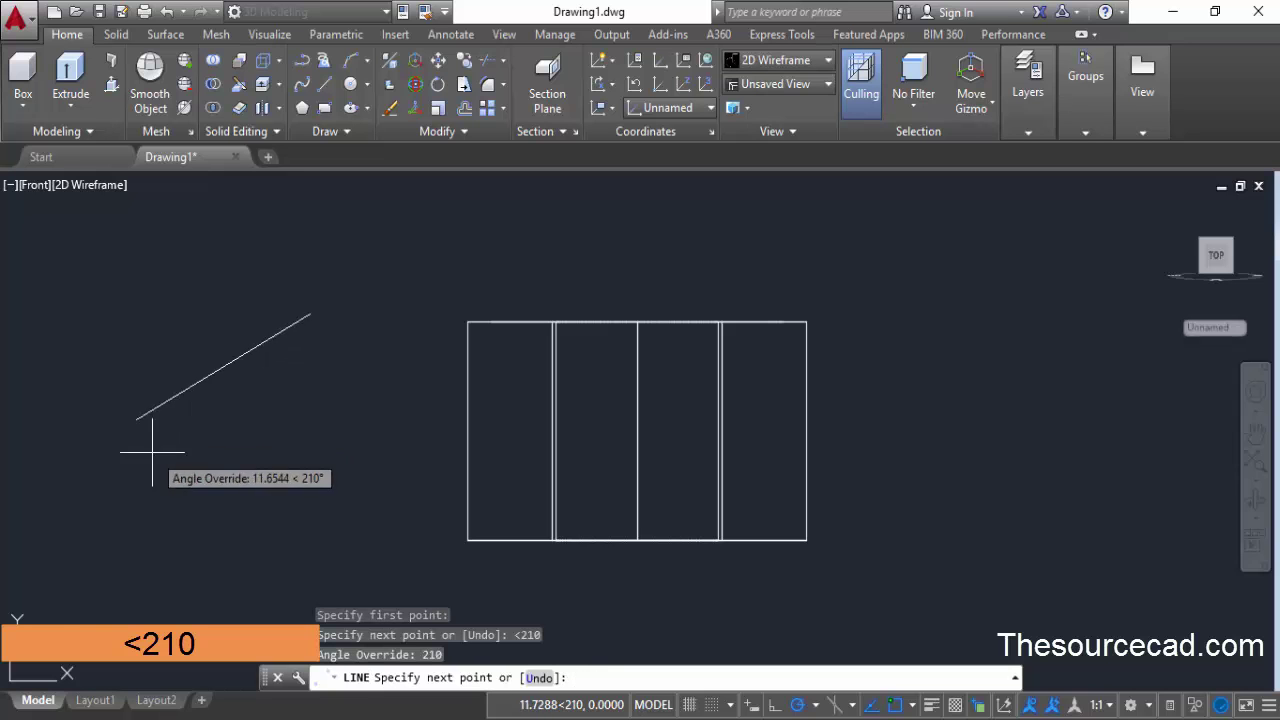
click(165, 401)
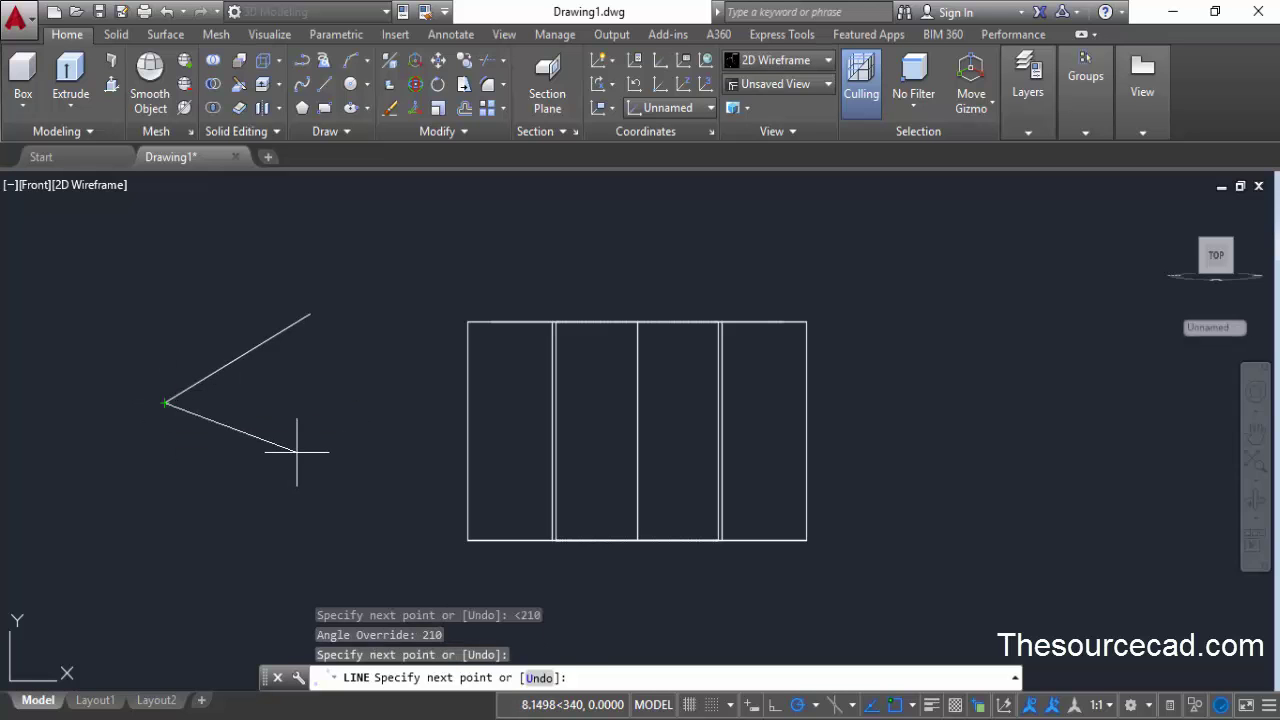
key(Return)
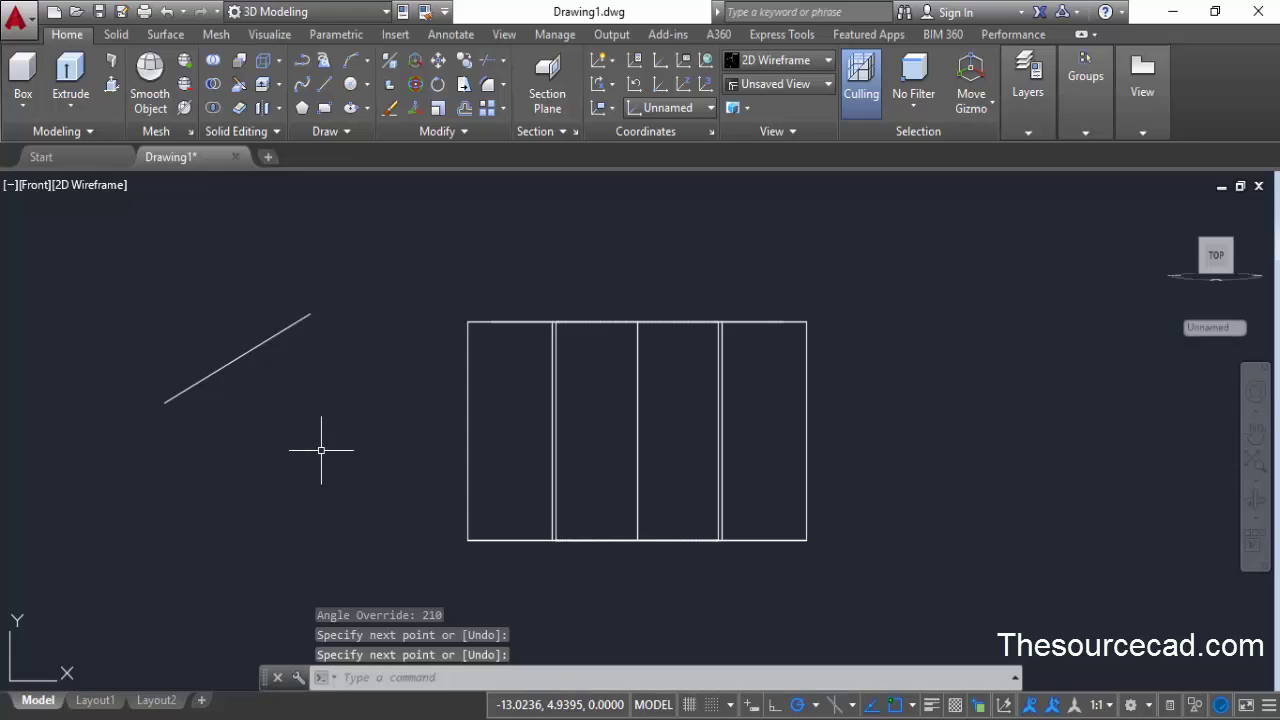
click(918, 705)
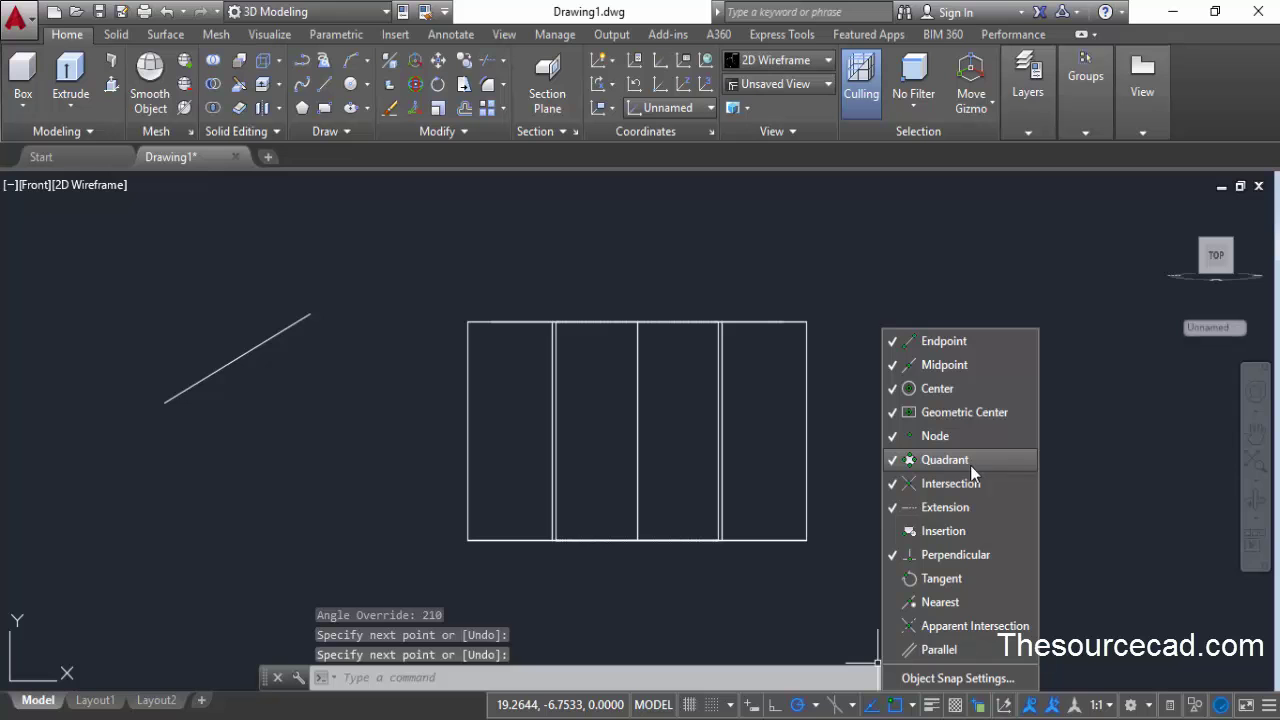
click(757, 655)
- Return to the isometric view and begin moving the slanted line from its upper end, then cancel
click(1174, 214)
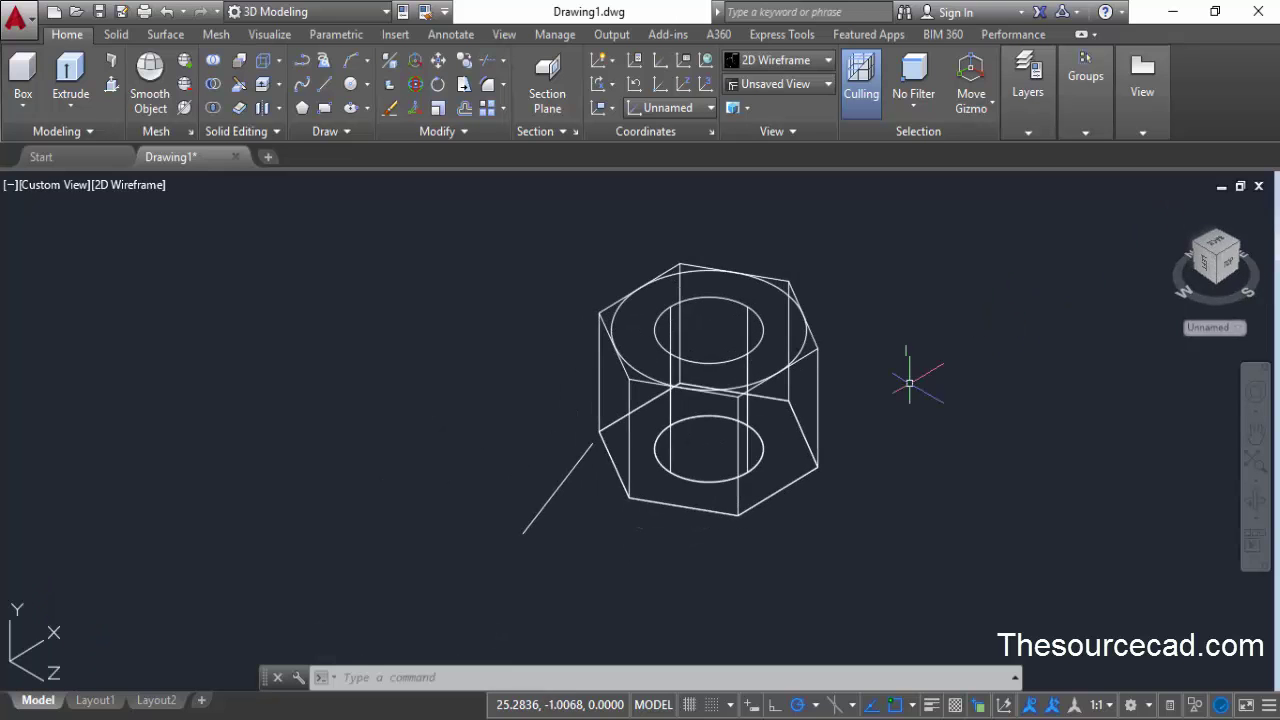
click(574, 463)
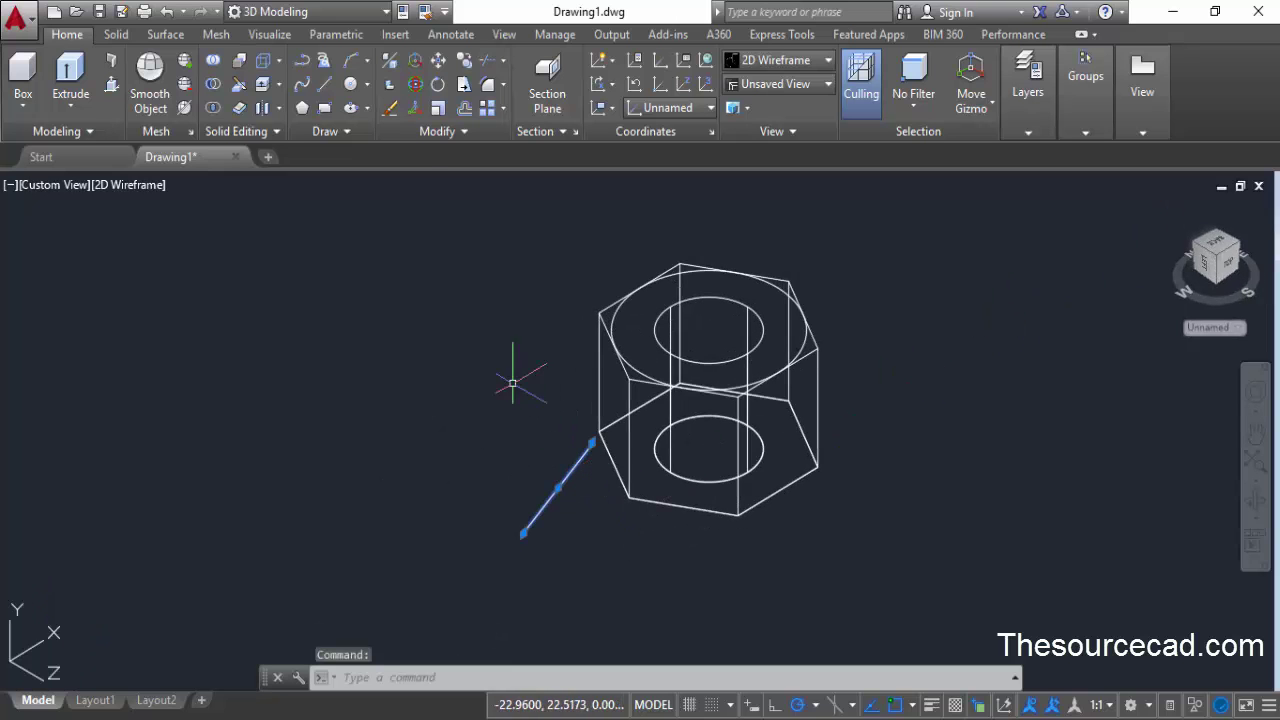
click(438, 60)
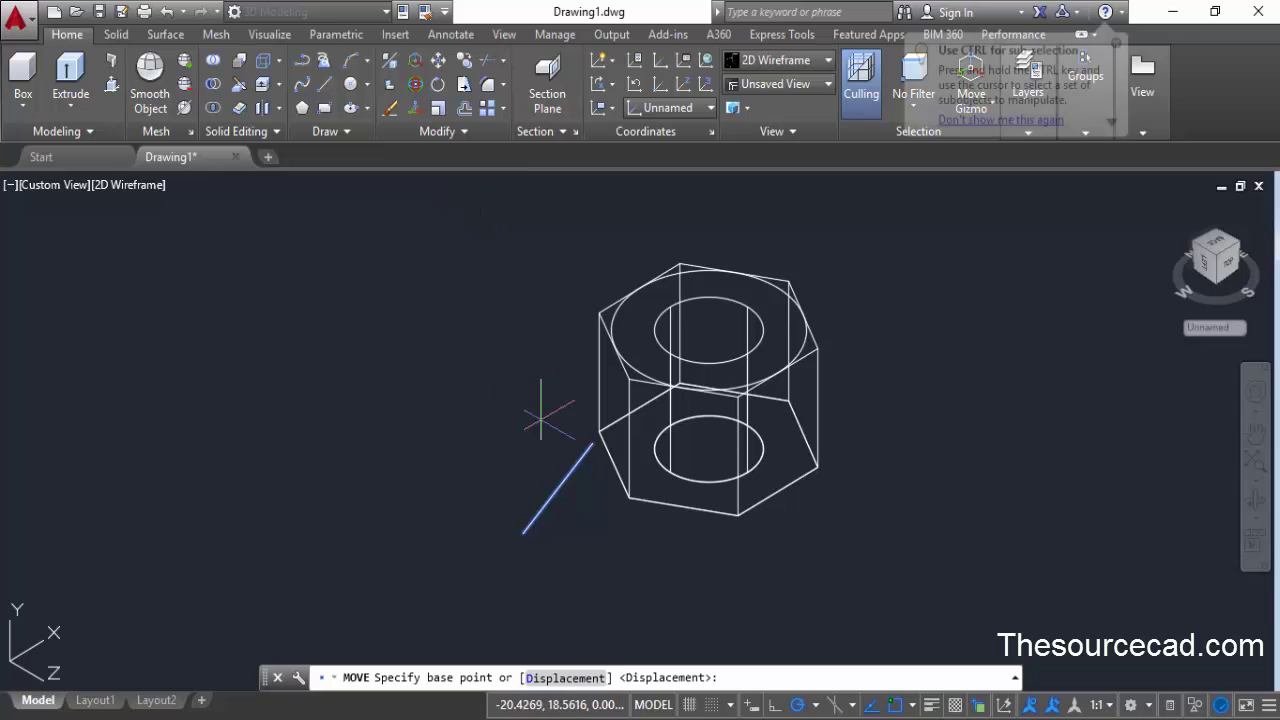
click(593, 443)
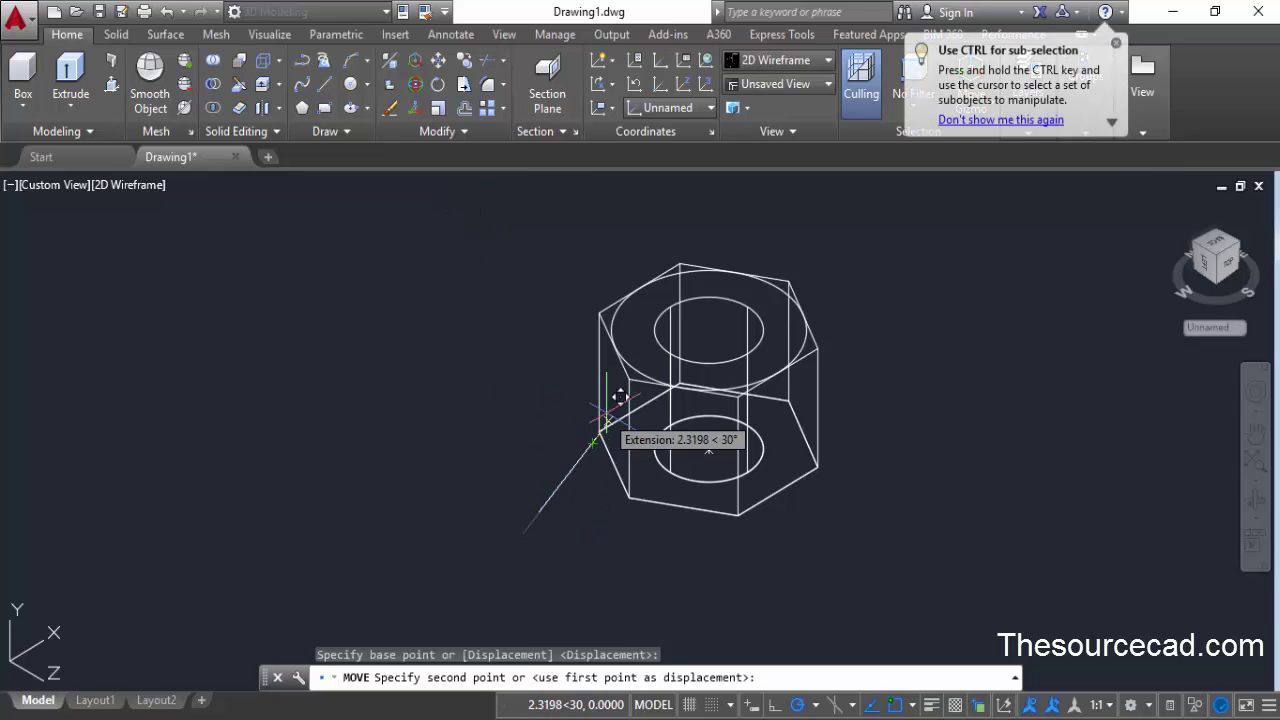
scroll(633, 358, up, 5)
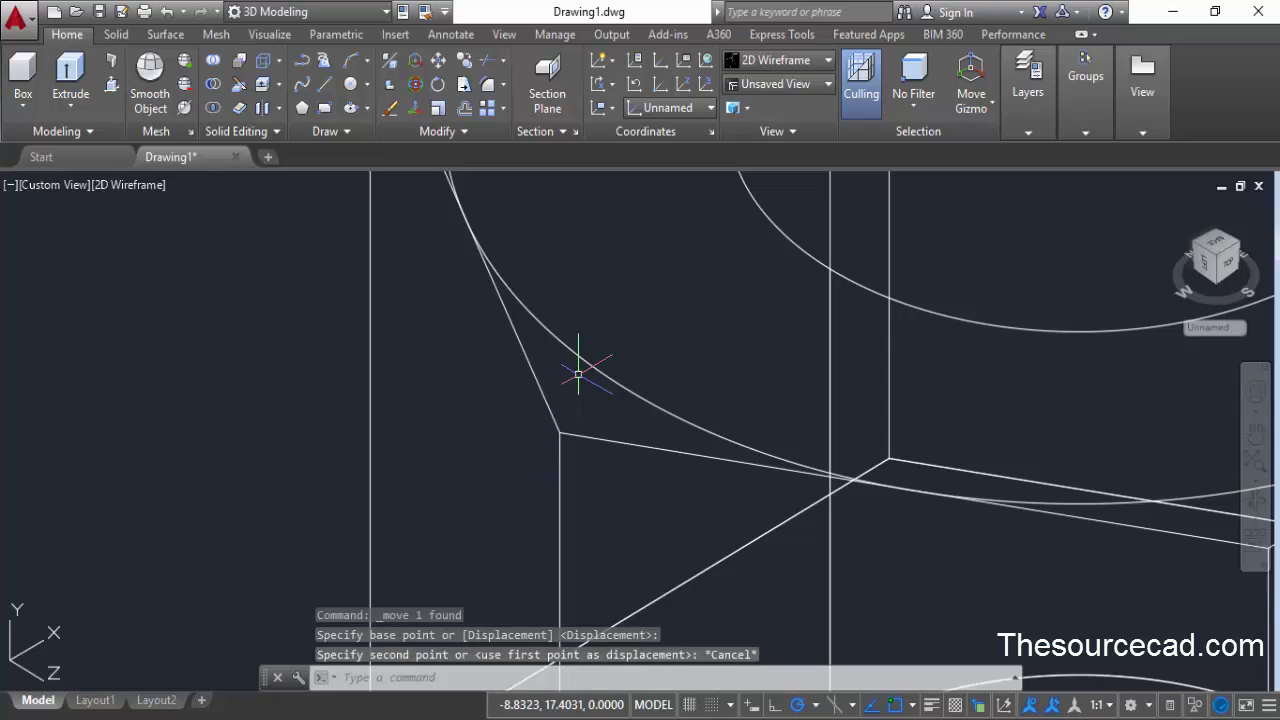
scroll(578, 374, down, 5)
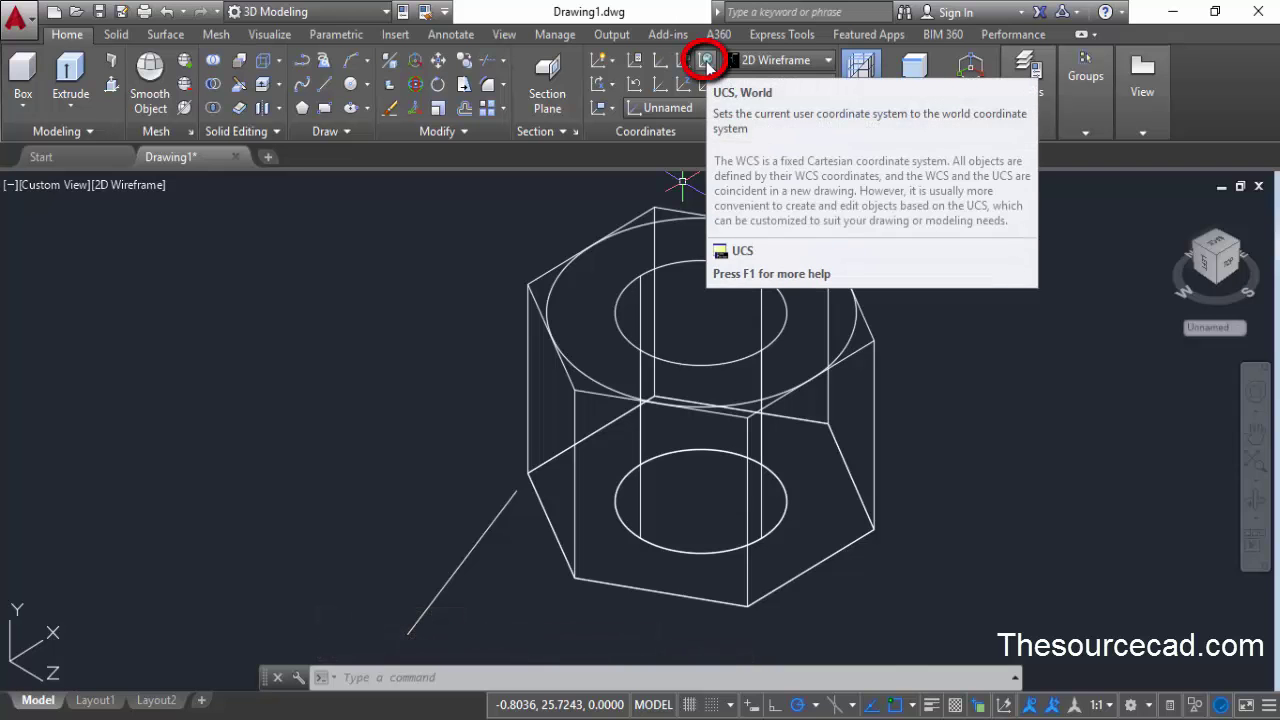
- Reset the UCS to World and move the line's upper end onto the top circle's quadrant
click(707, 62)
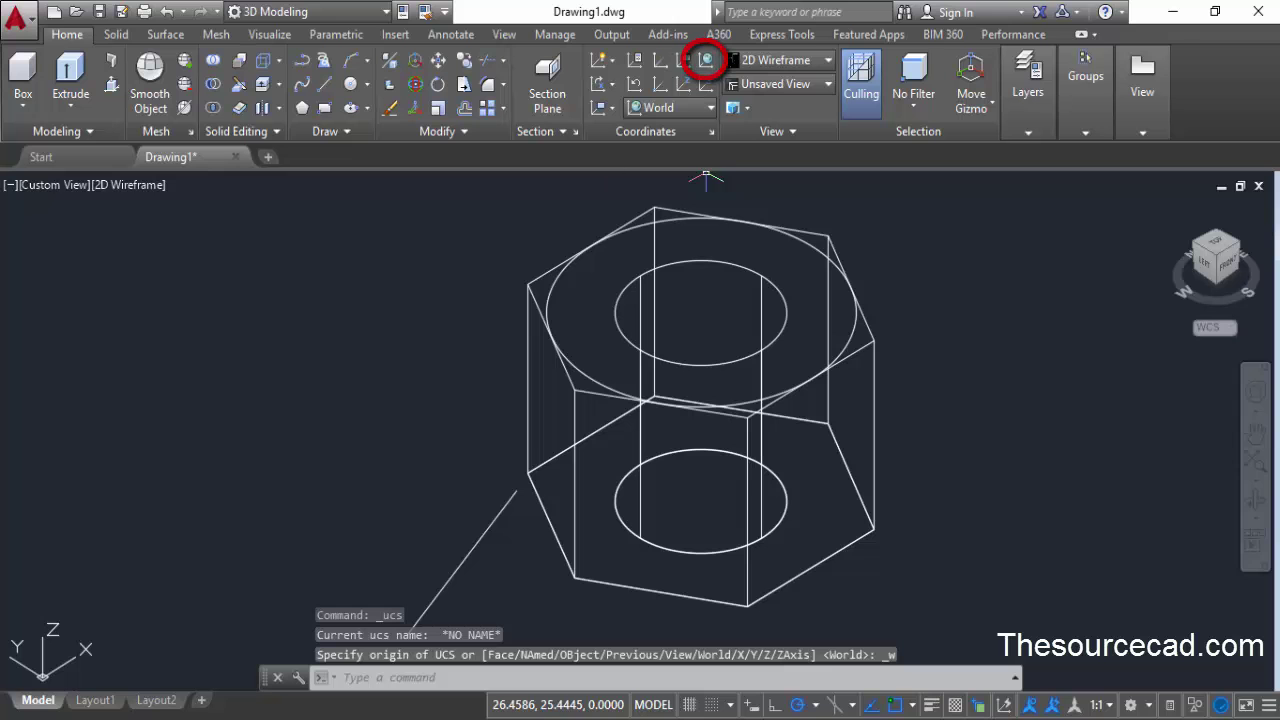
click(503, 506)
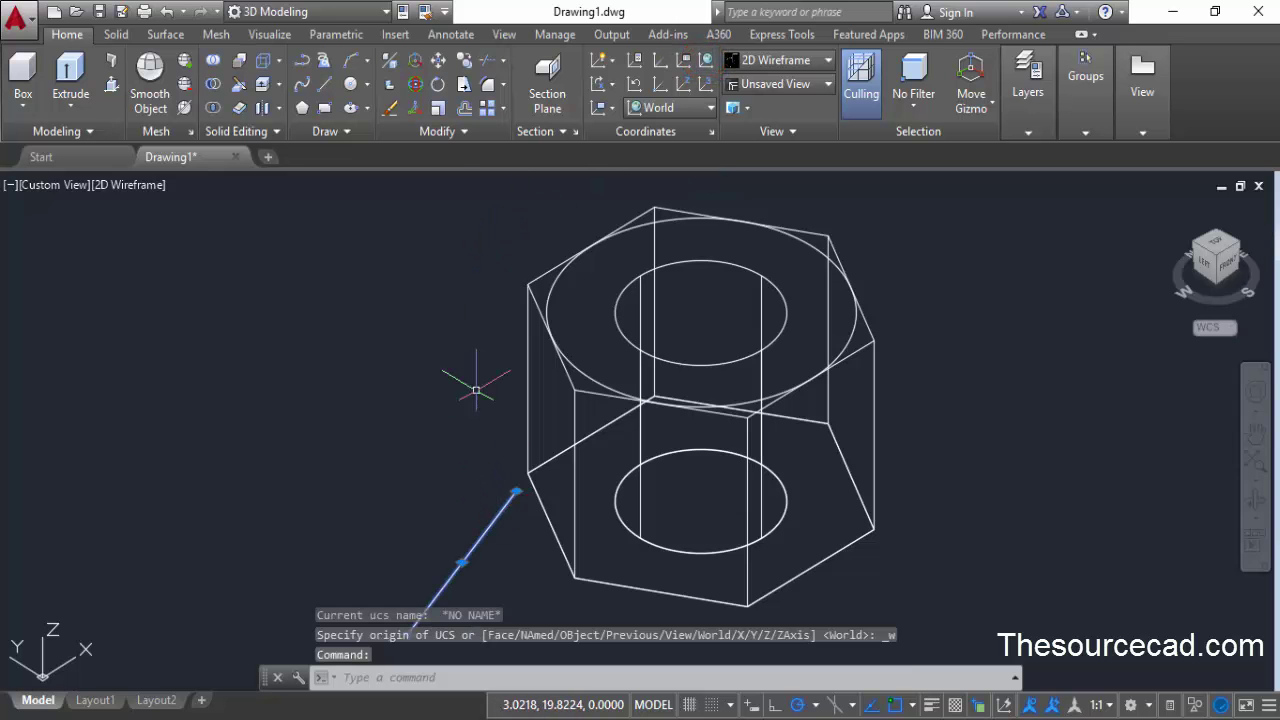
click(443, 63)
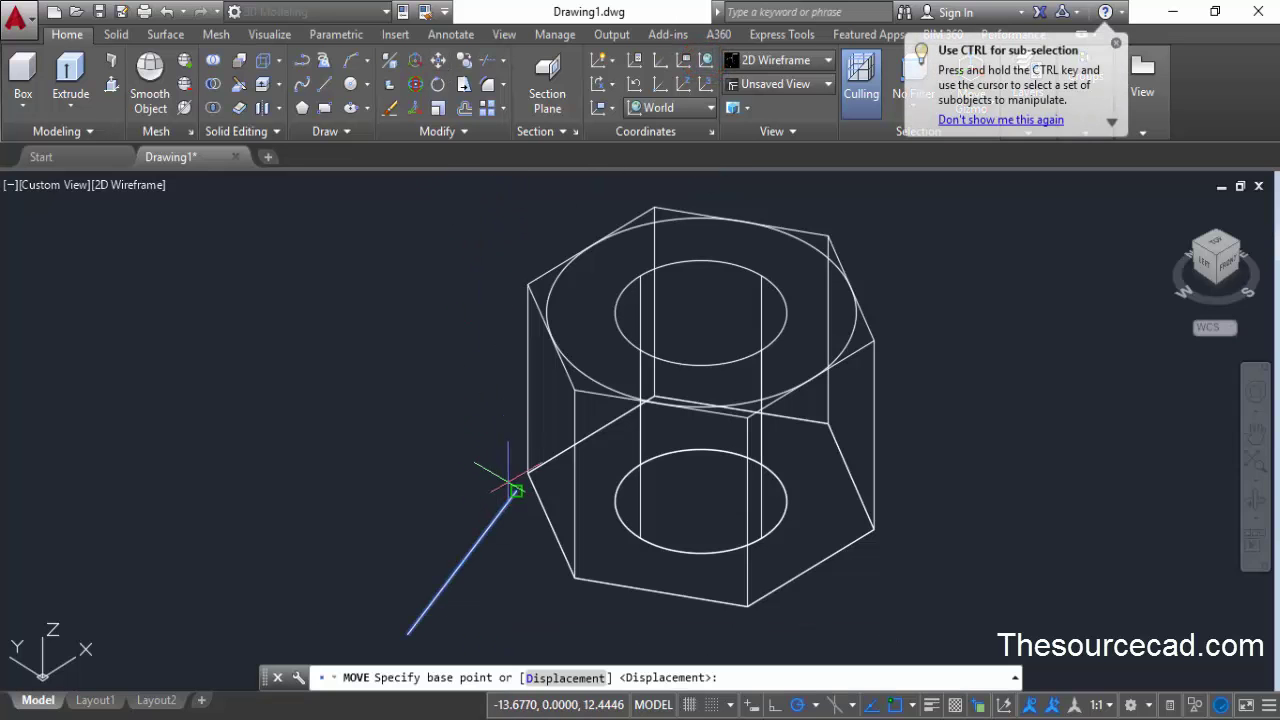
click(516, 492)
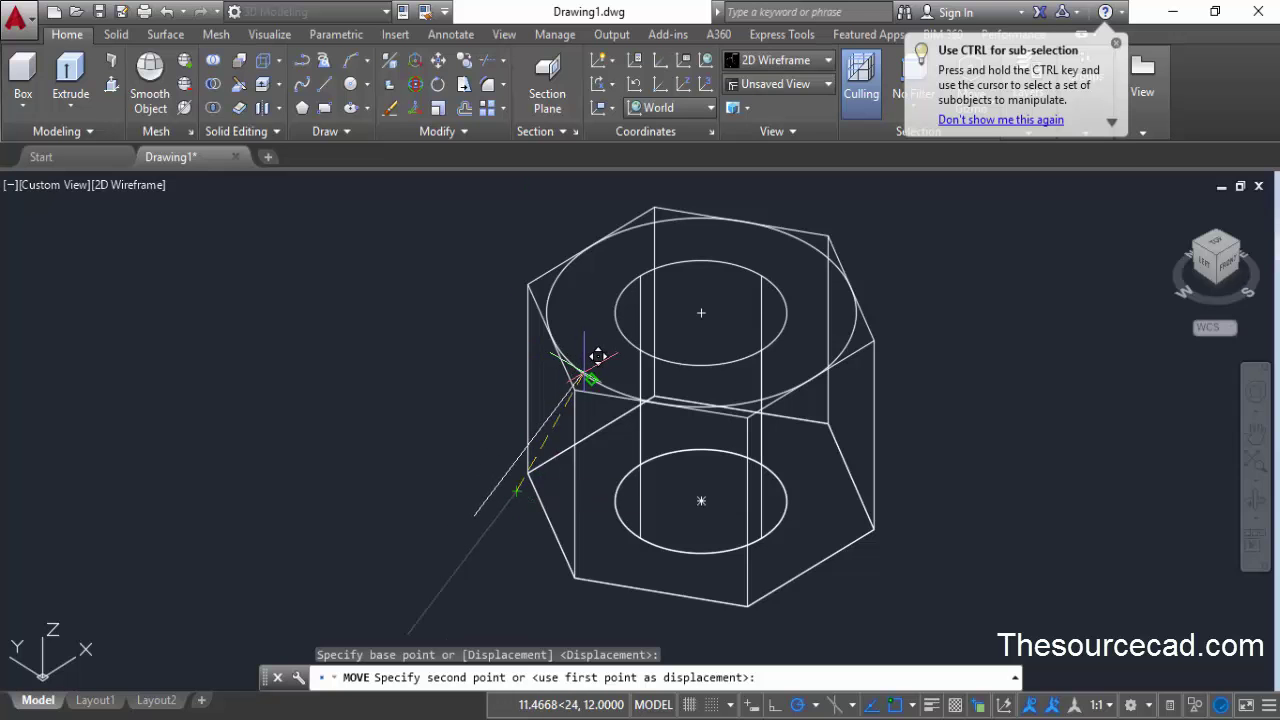
scroll(605, 364, up, 5)
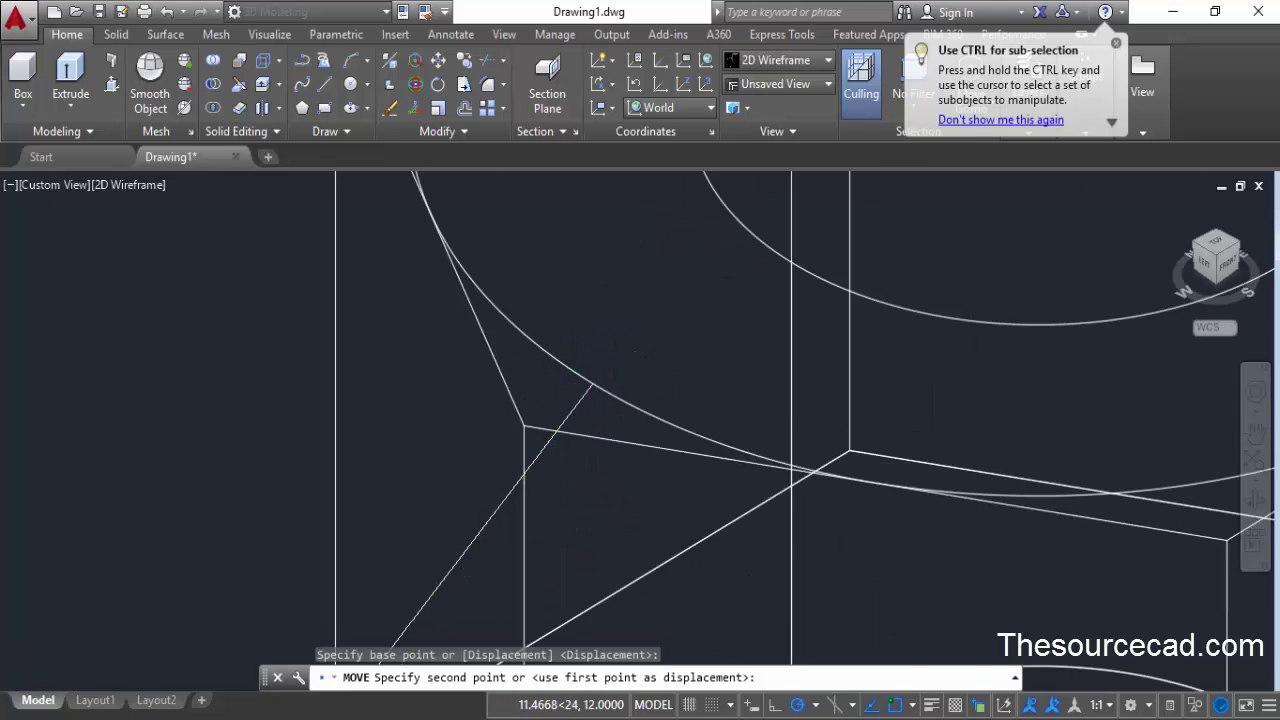
click(594, 387)
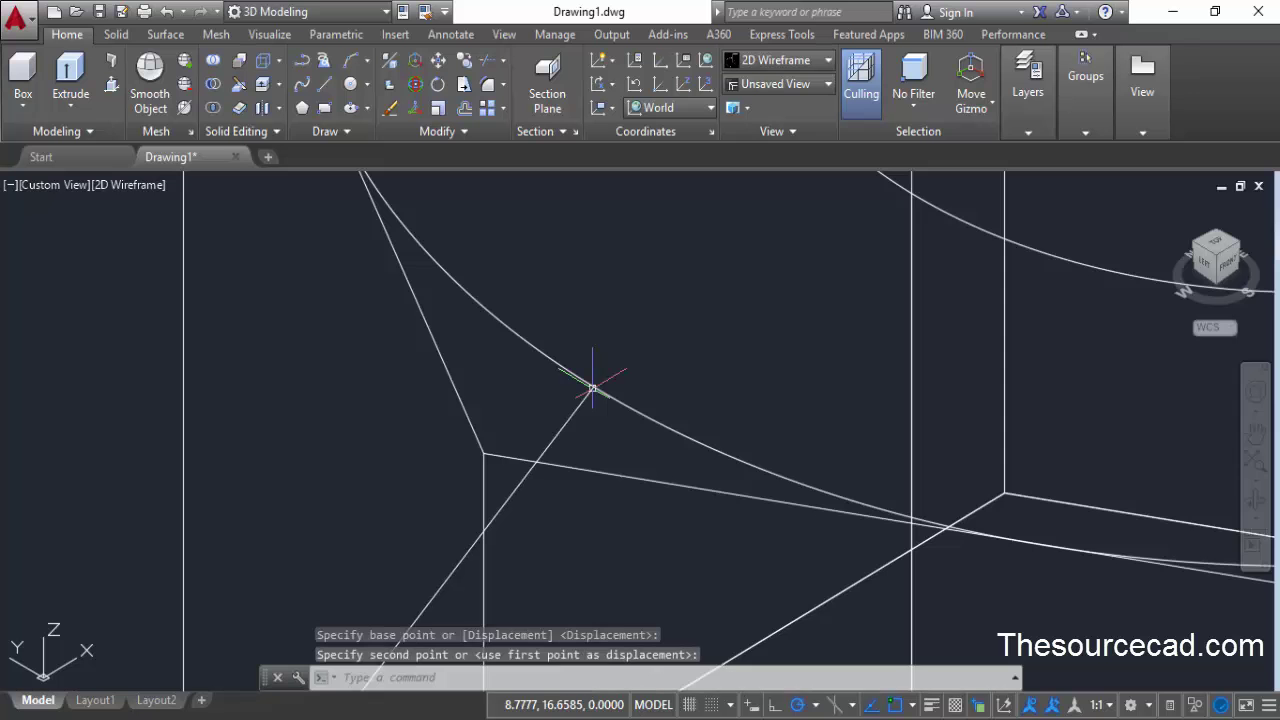
scroll(720, 320, down, 5)
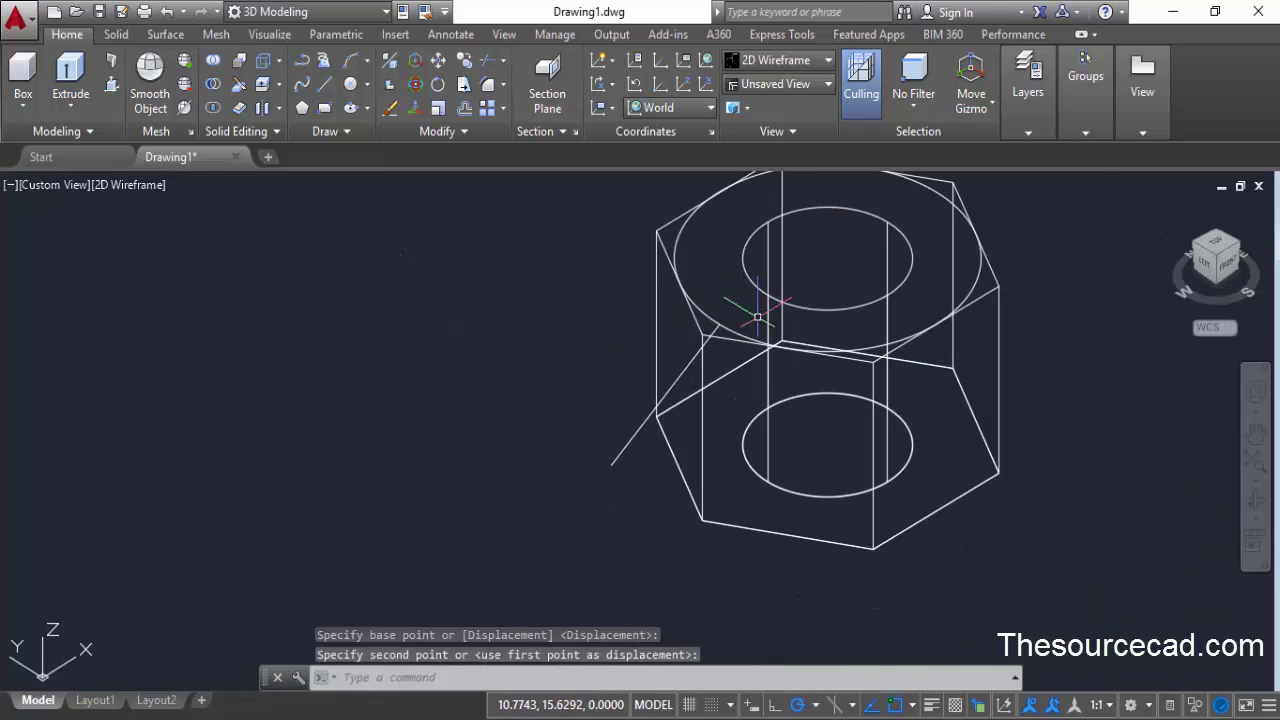
middle_drag(819, 366, 597, 366)
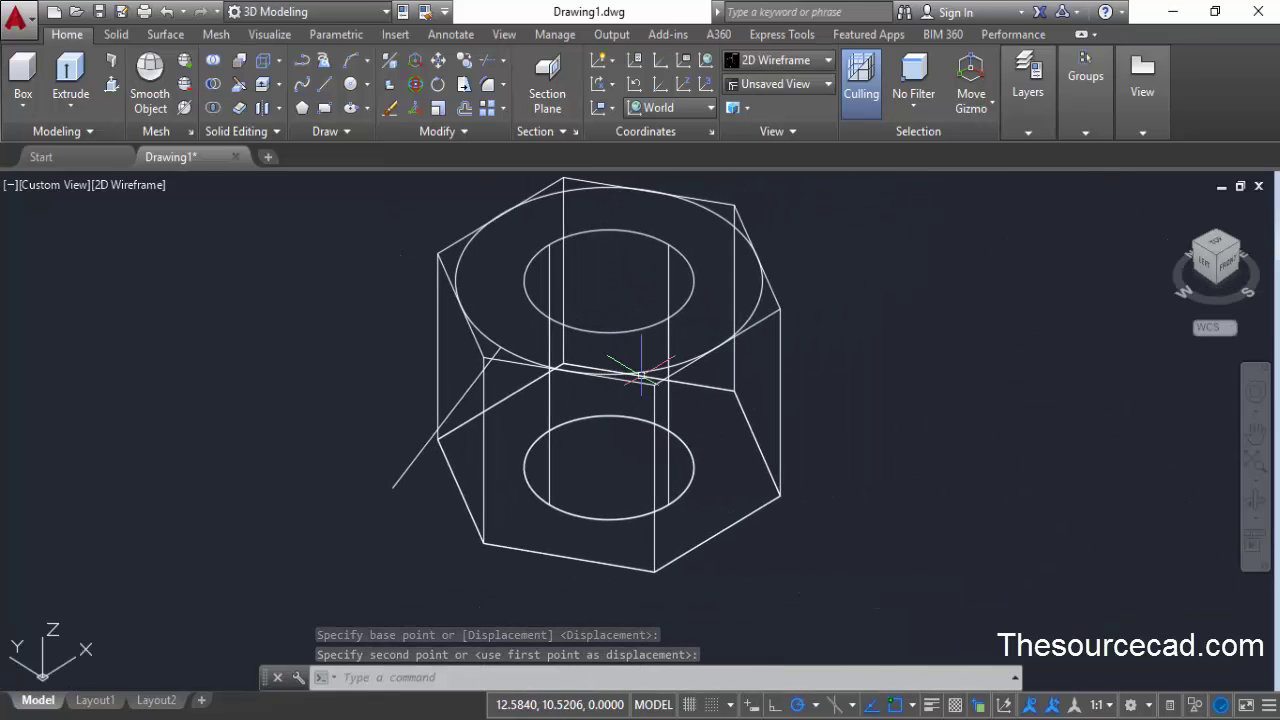
click(1228, 267)
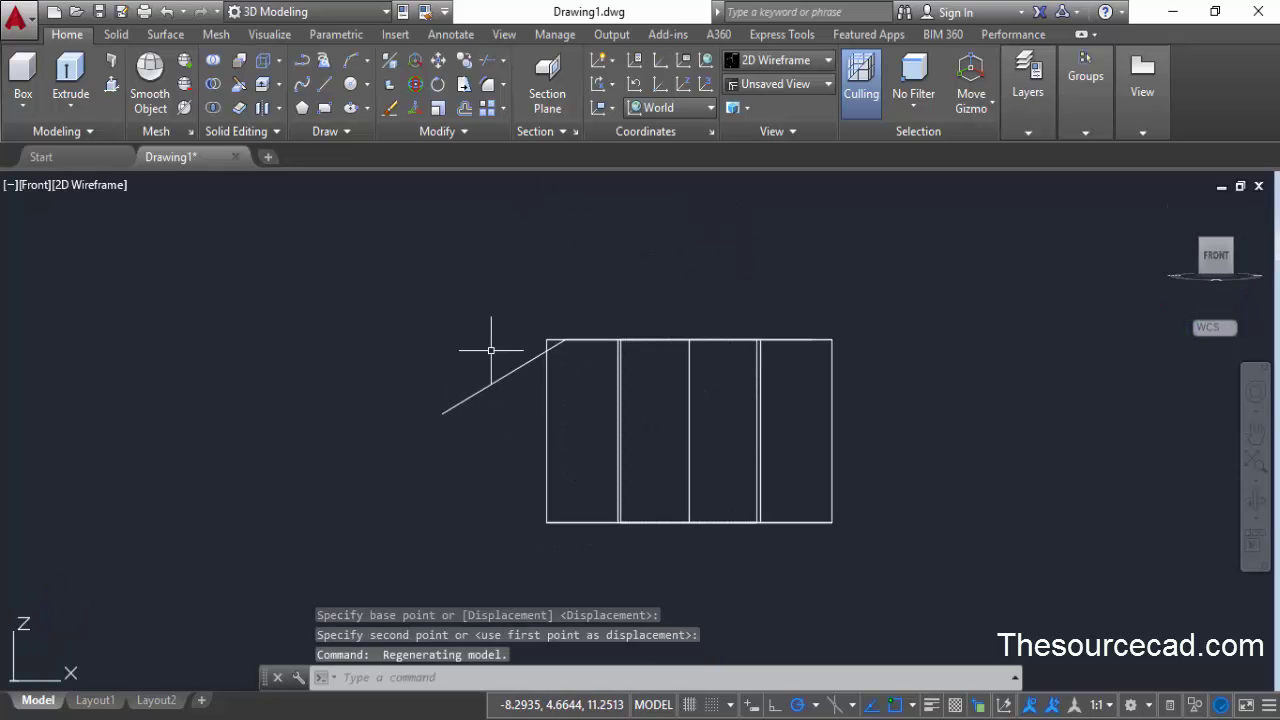
- Zoom in and align the UCS with the current front view
mouse_move(467, 398)
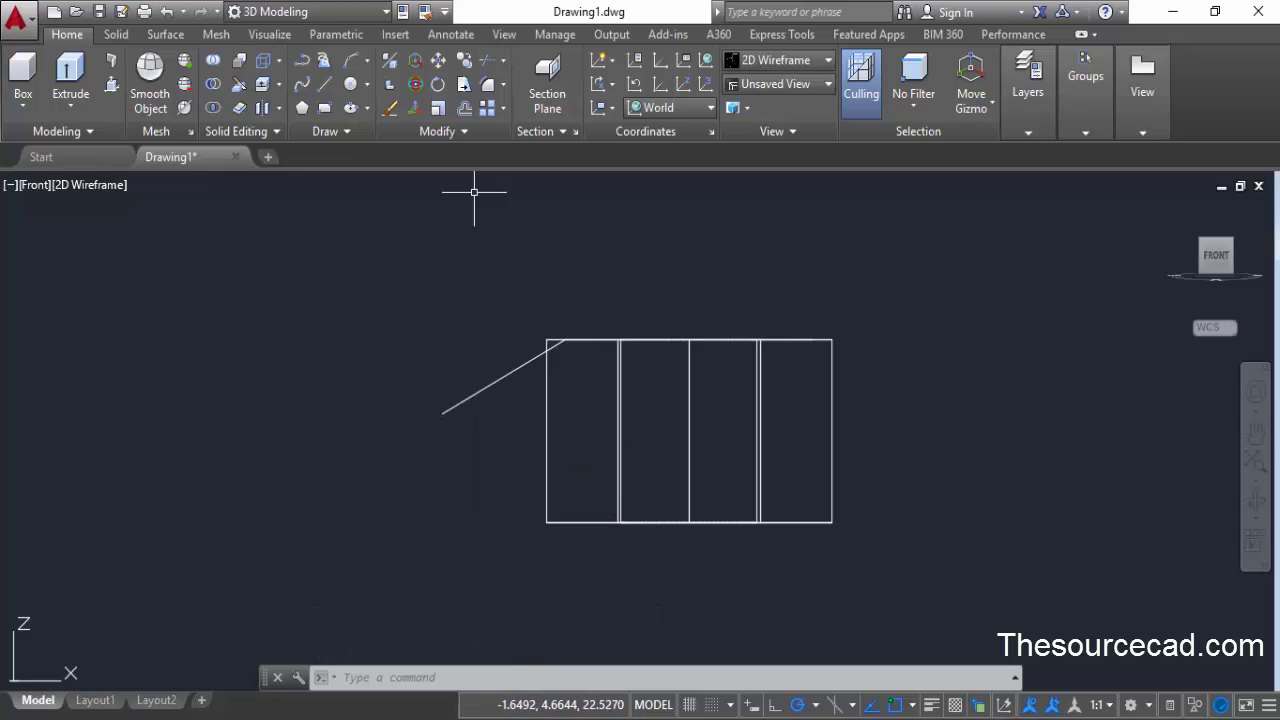
scroll(563, 349, up, 5)
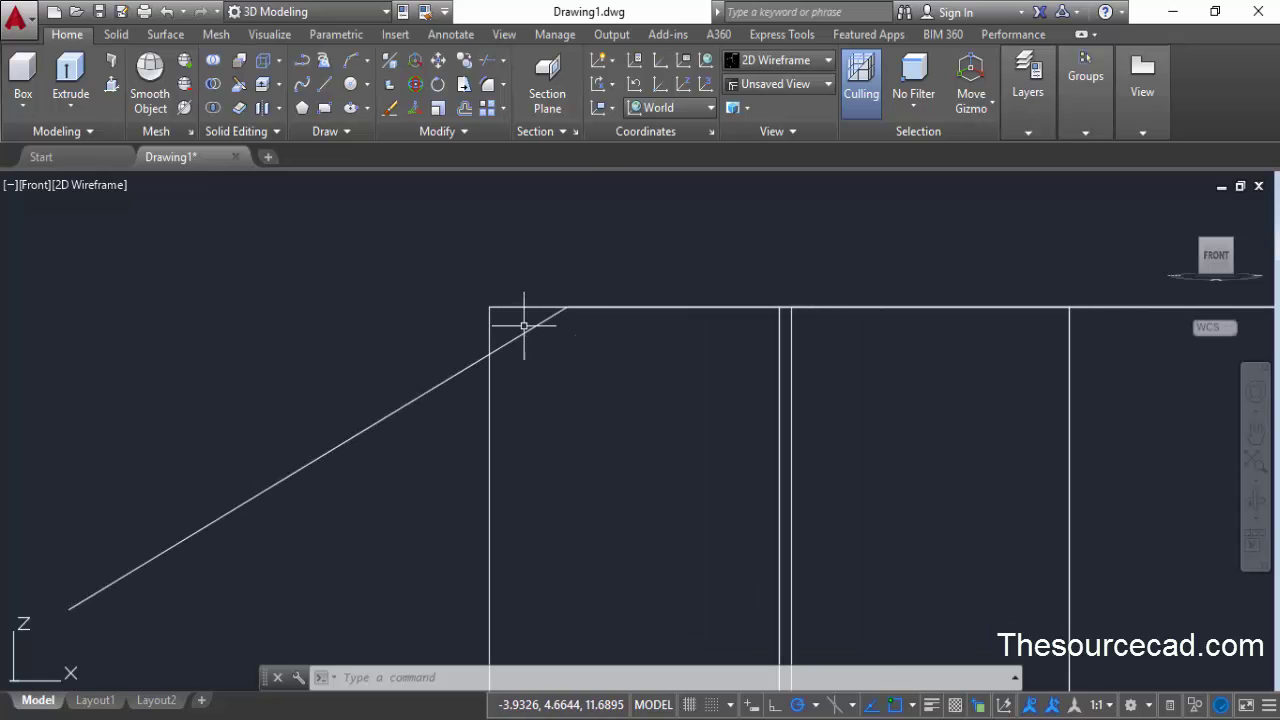
click(607, 111)
click(610, 140)
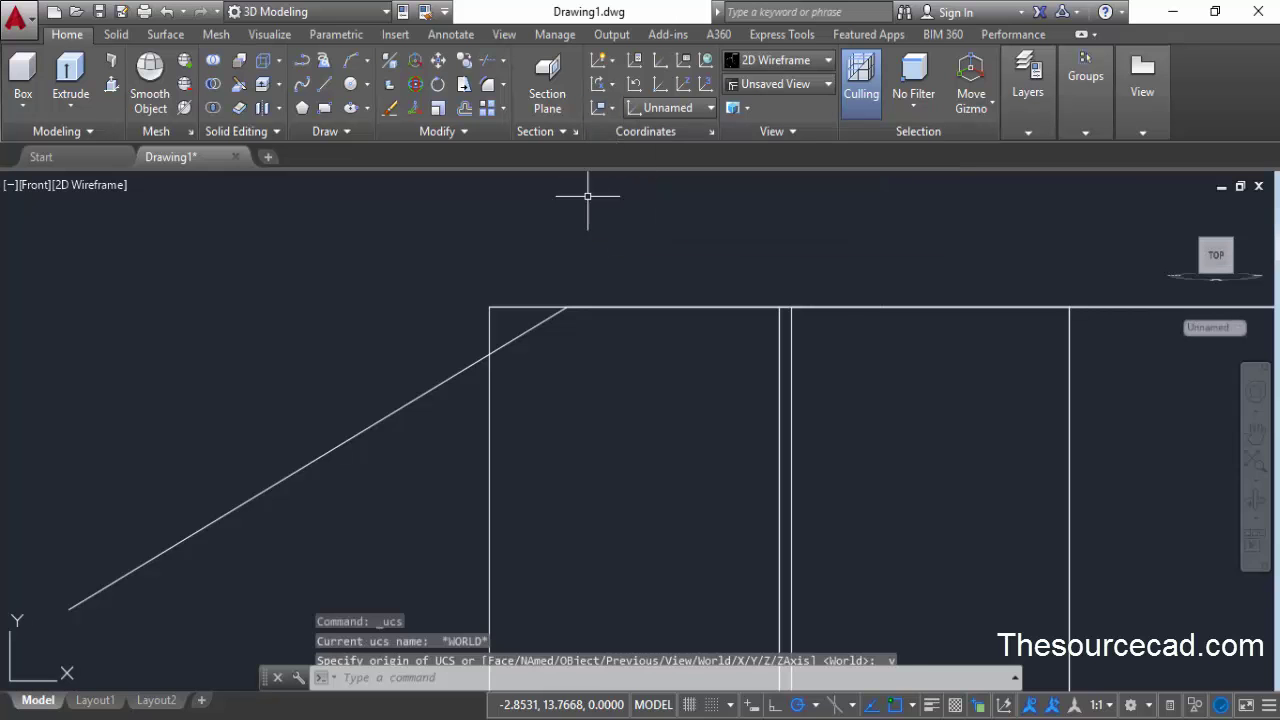
- Stretch the slanted line's top end along 30° past the nut's top-left corner
click(540, 326)
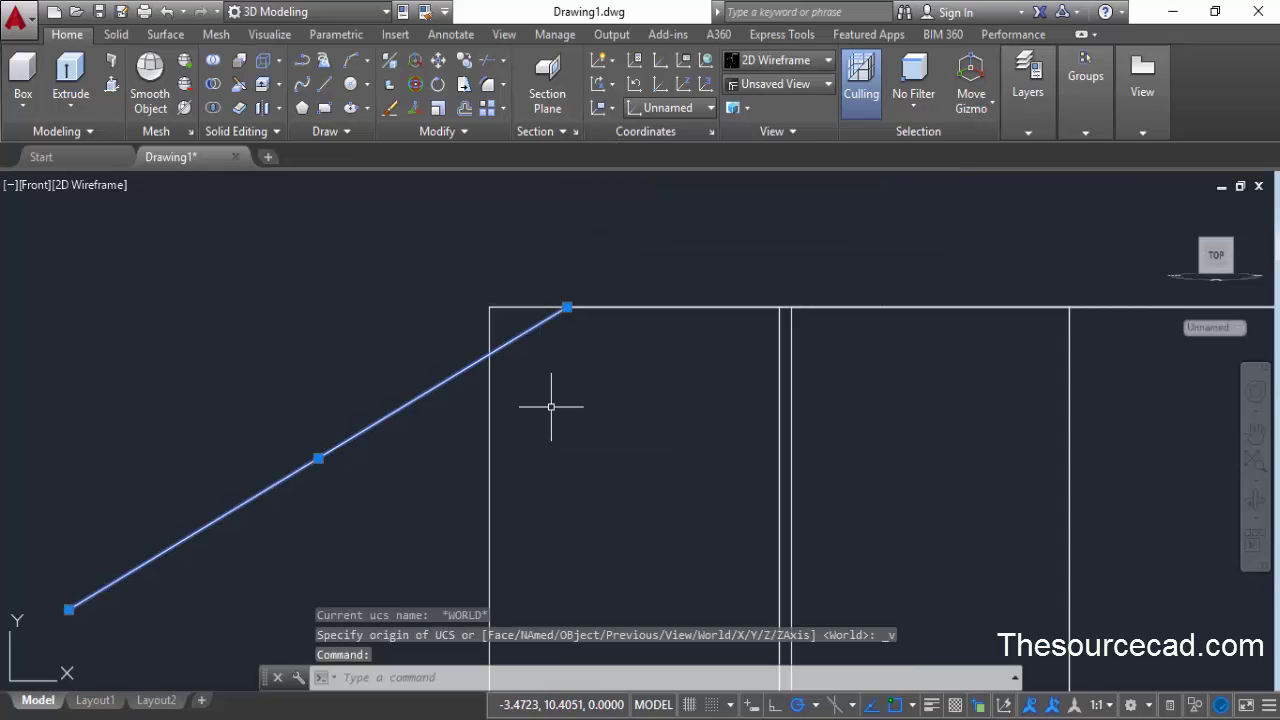
click(567, 307)
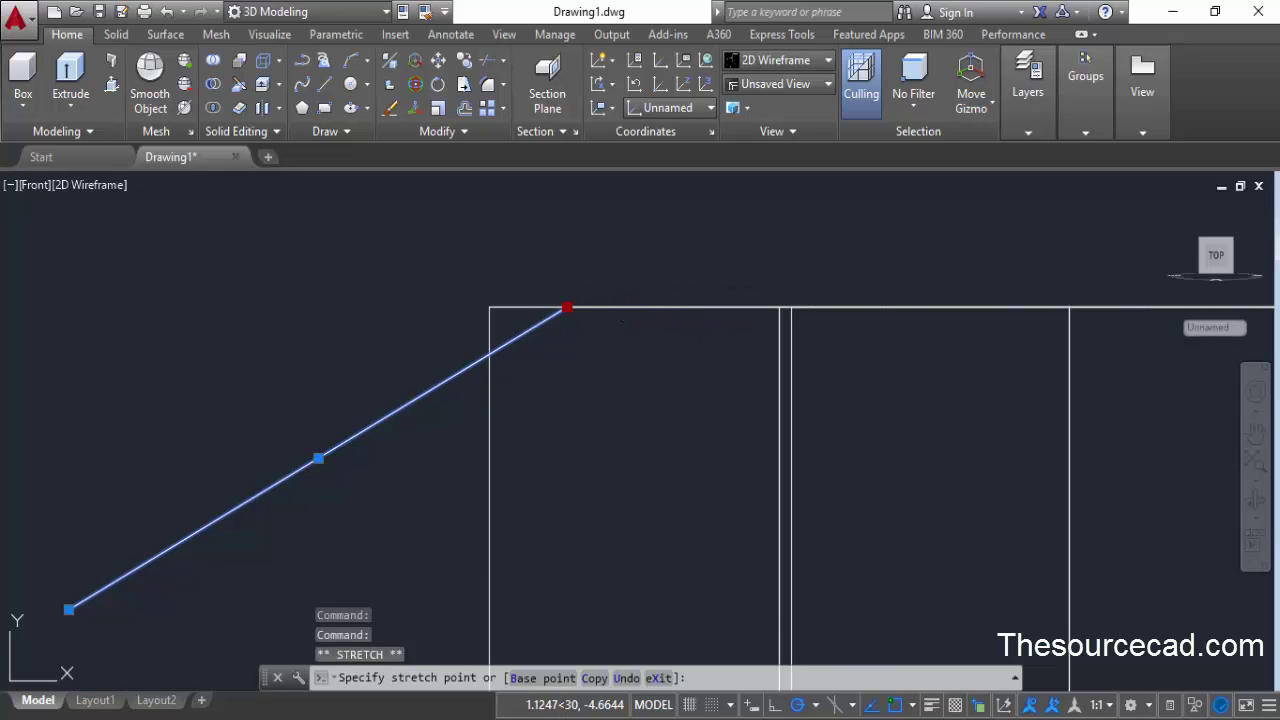
click(624, 271)
key(Escape)
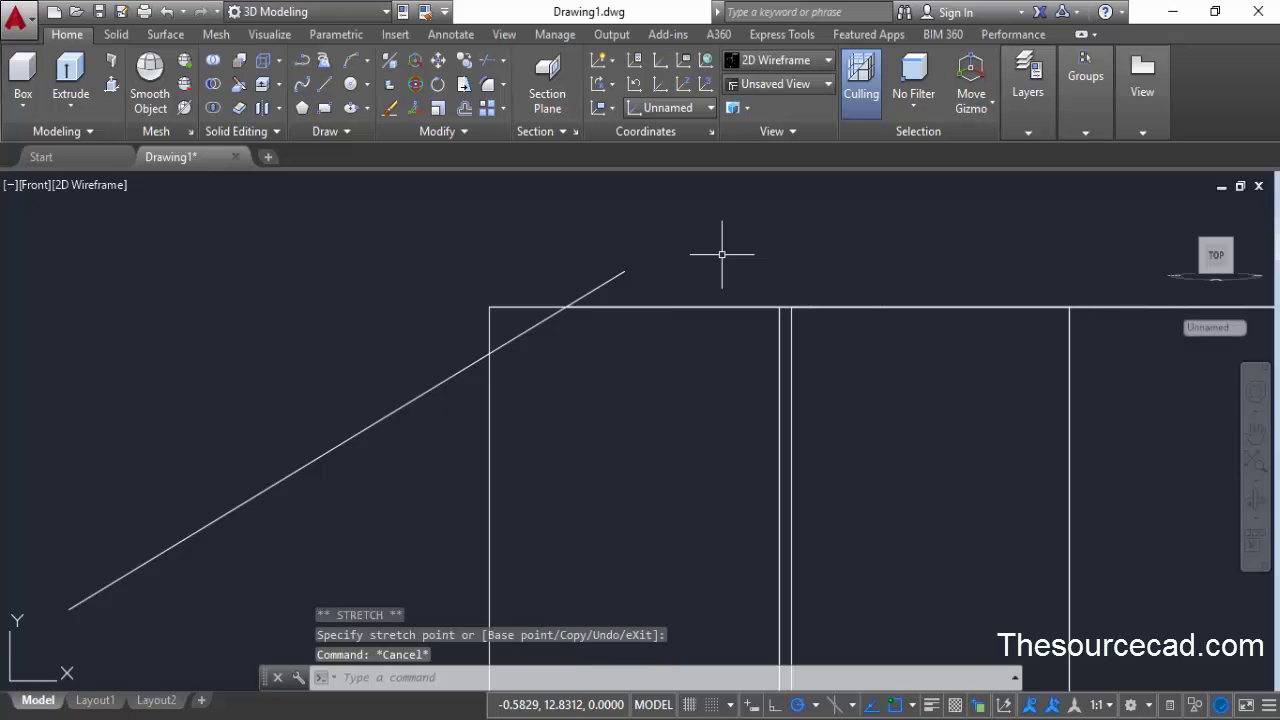
- Select the slanted line and start Mirror from the Modify slideout
click(621, 273)
scroll(629, 270, down, 4)
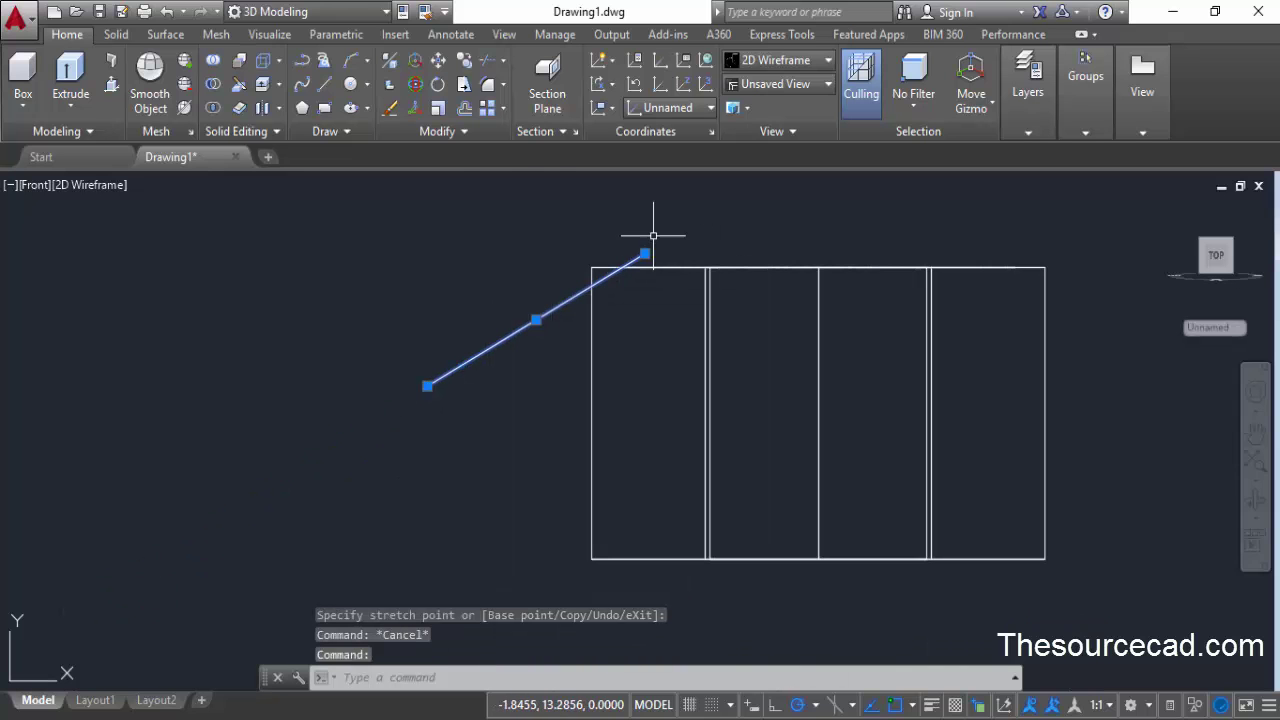
click(472, 137)
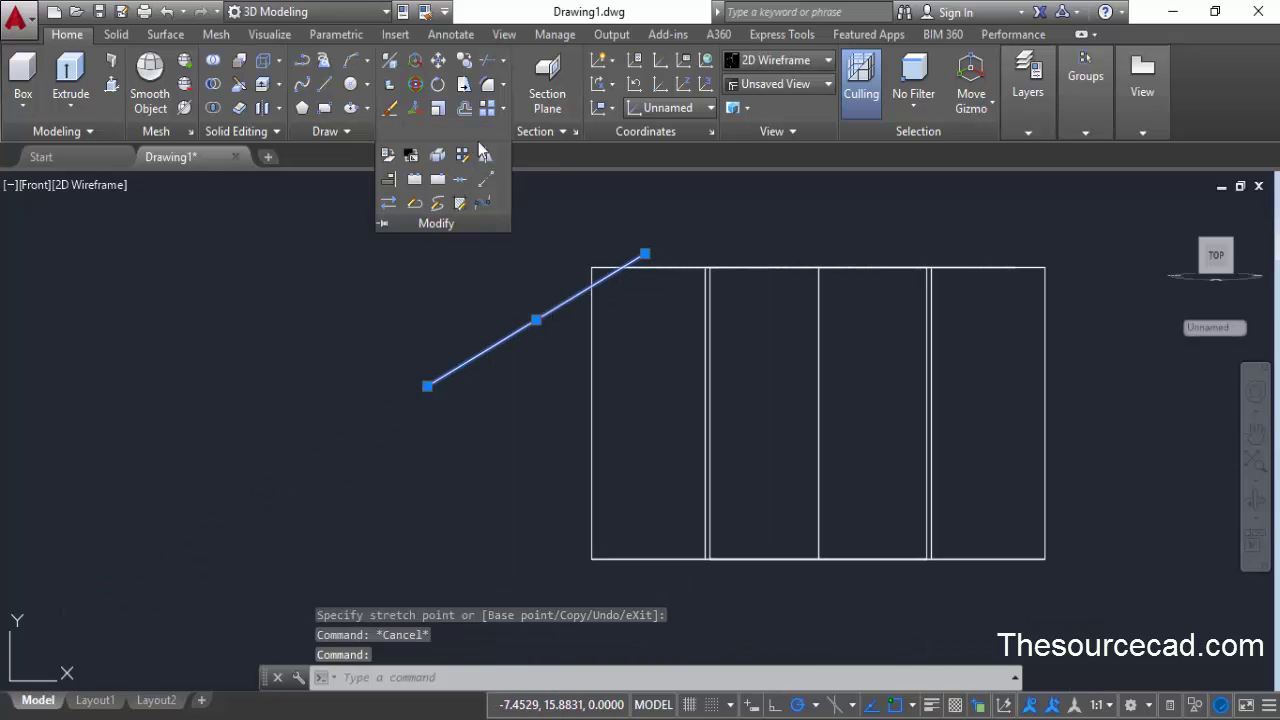
click(486, 157)
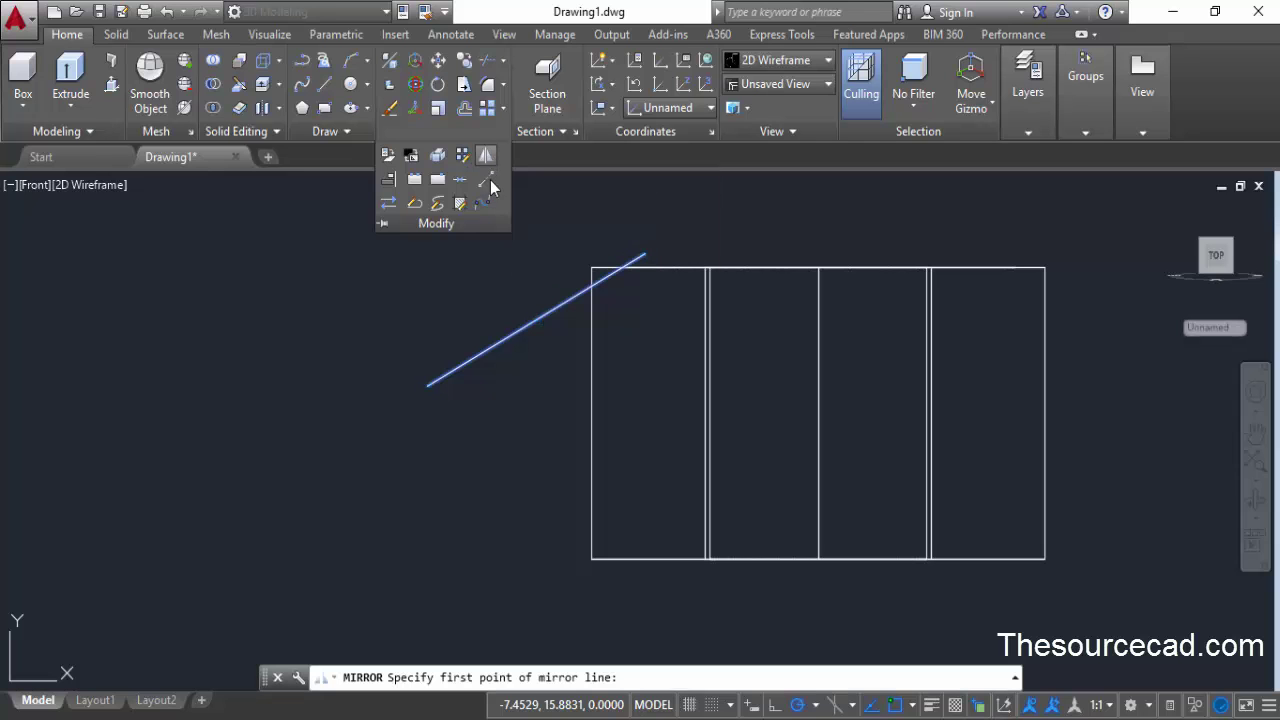
- Mirror the line across the left-right edge midpoints, keeping the original, then return Home
click(591, 413)
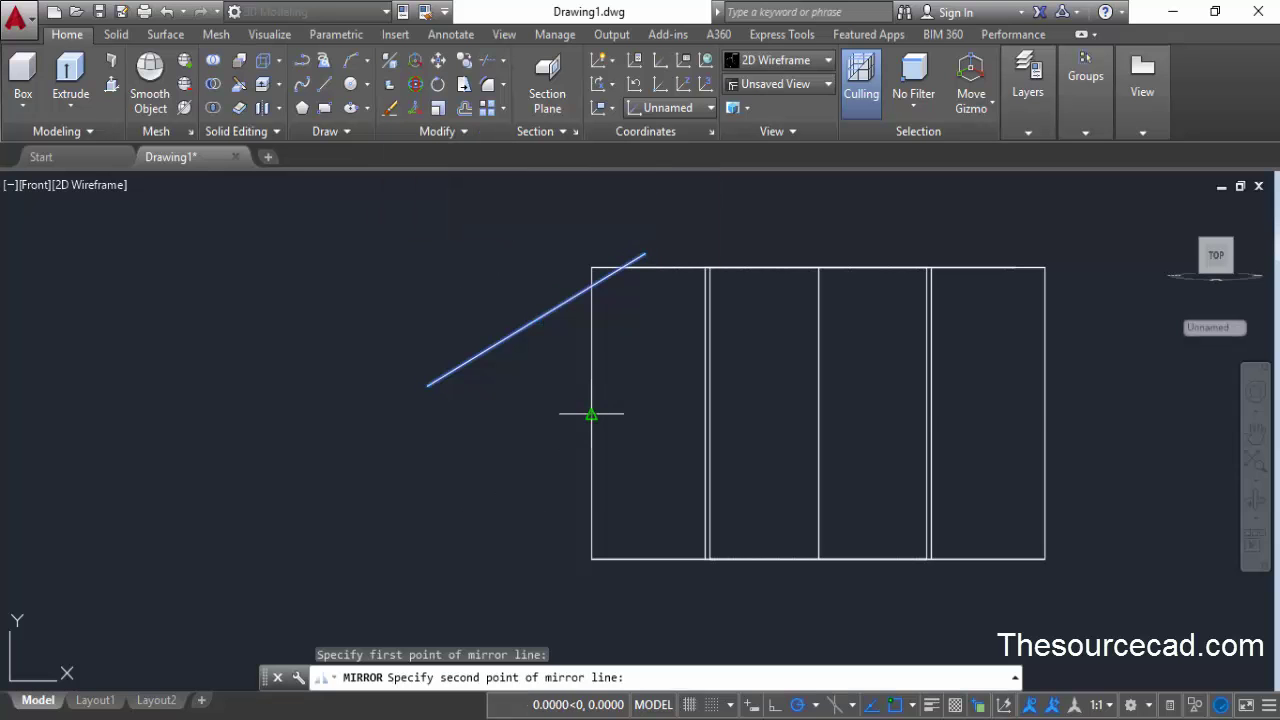
click(1044, 413)
key(Return)
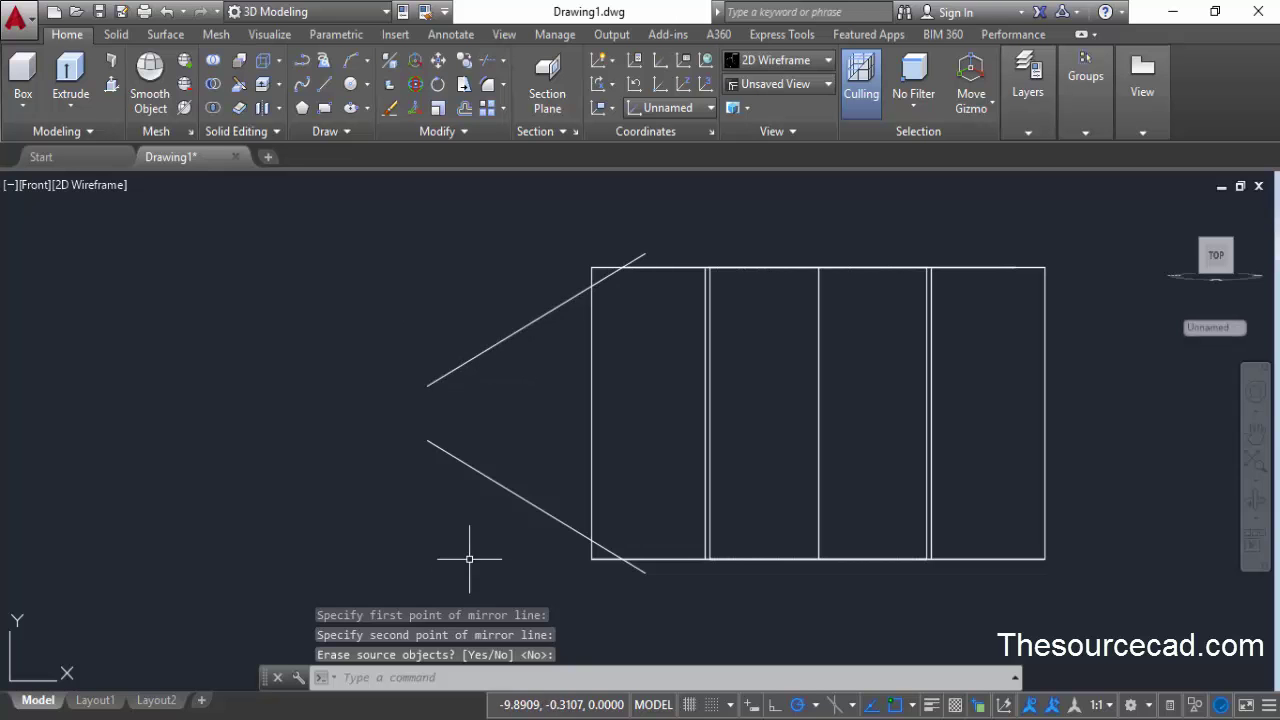
scroll(510, 391, down, 2)
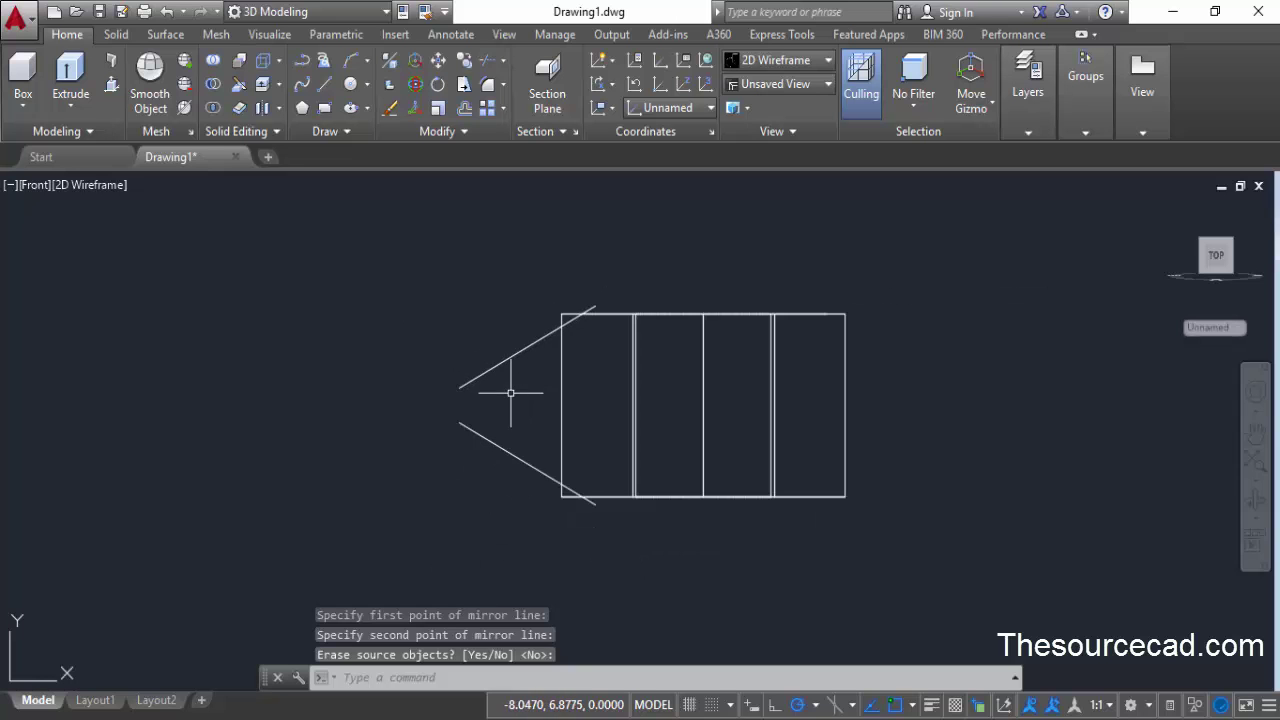
click(1173, 209)
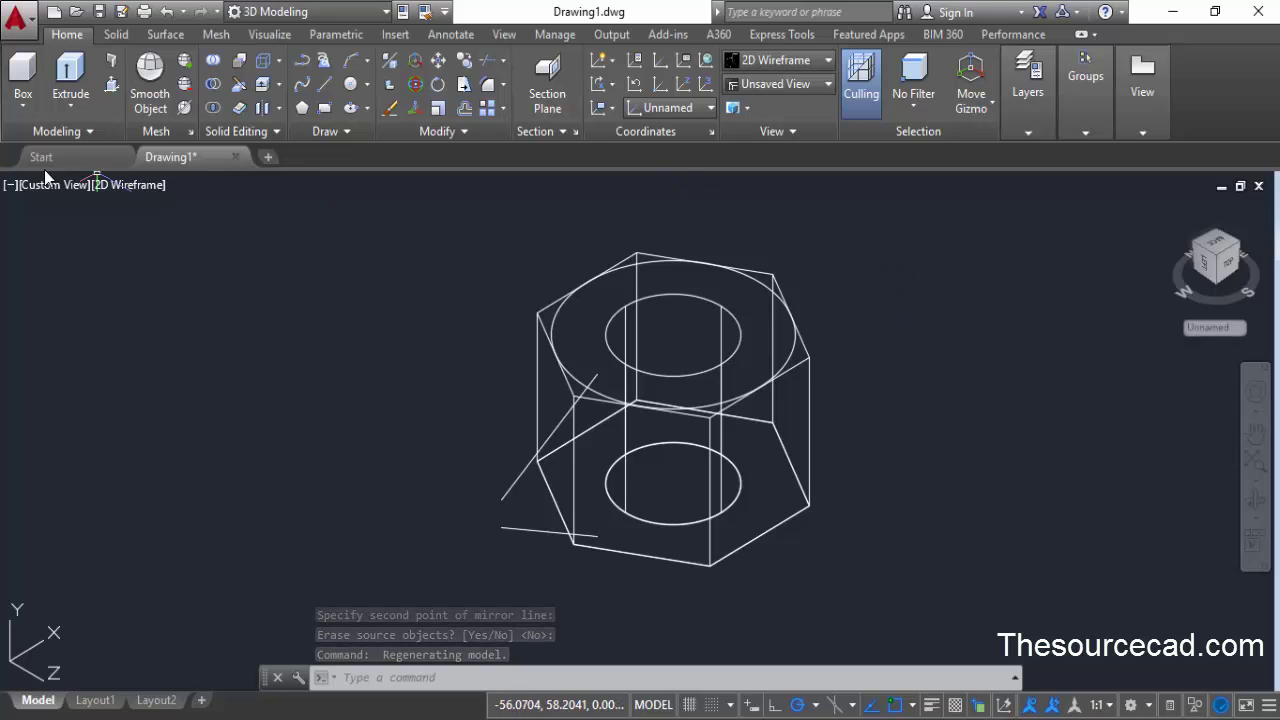
- Revolve both slanted lines a full 360° about the axis through the top and bottom circle centres
click(71, 104)
click(95, 223)
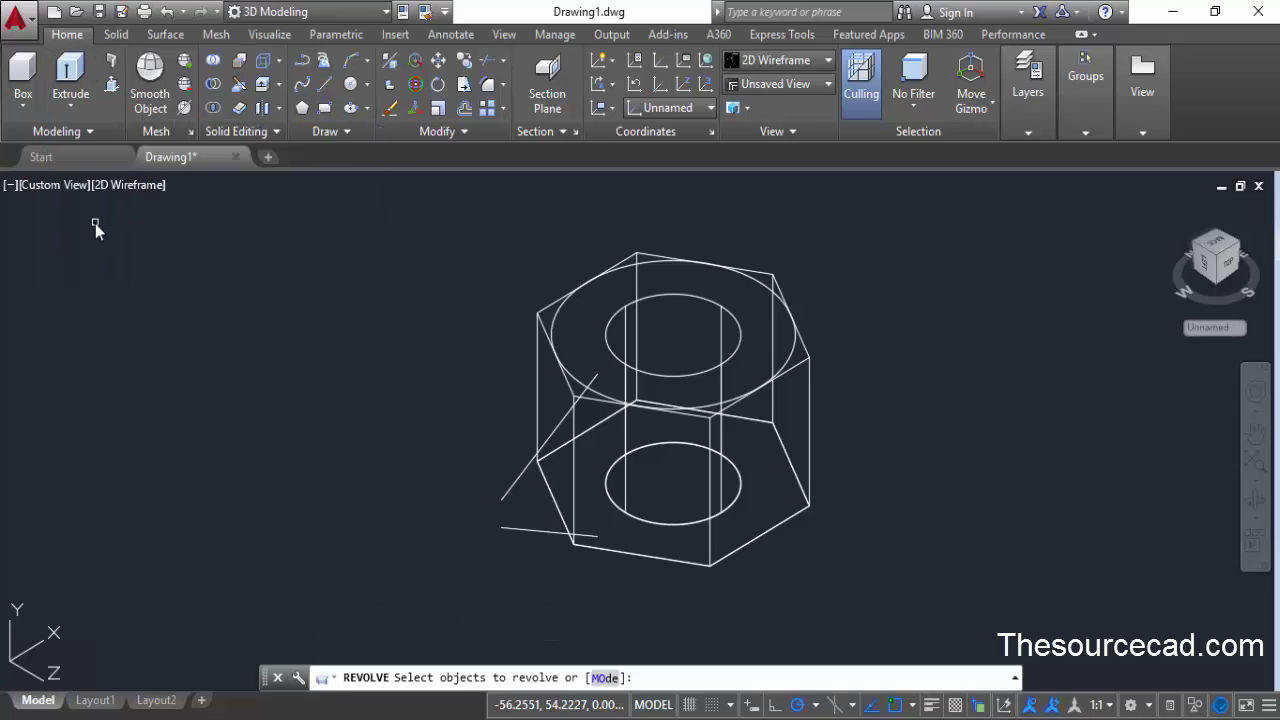
click(500, 498)
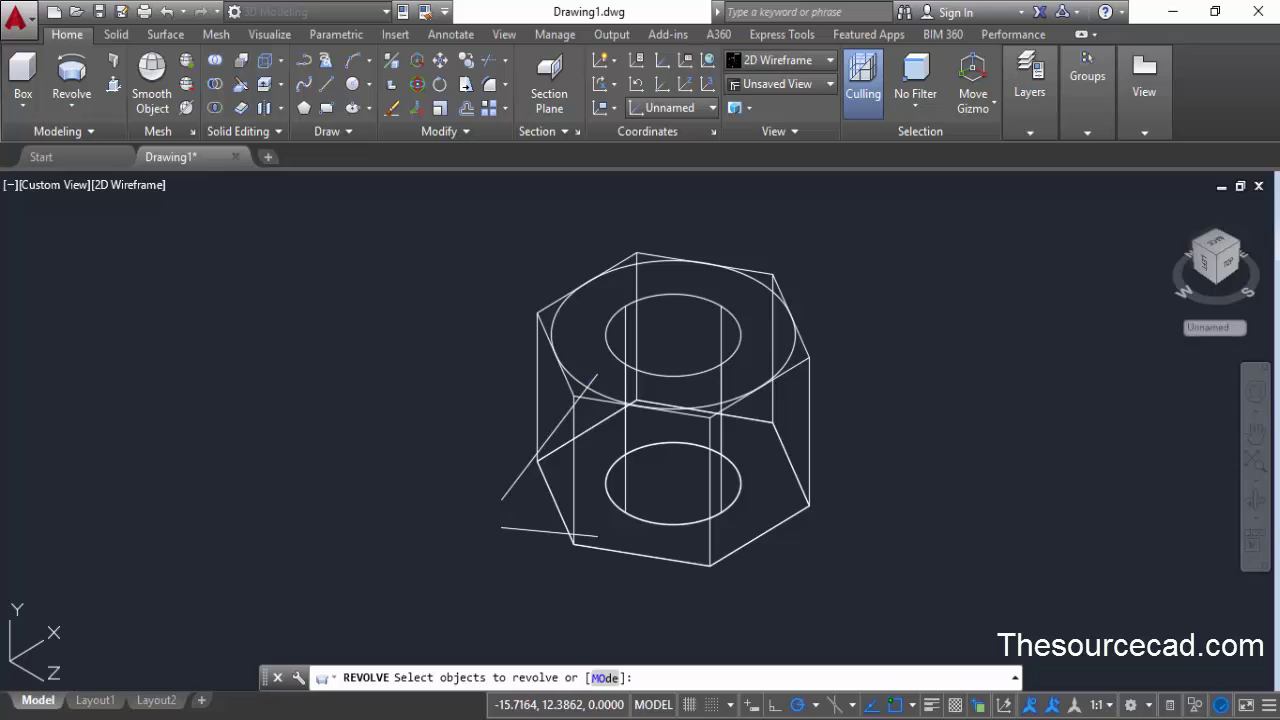
click(515, 527)
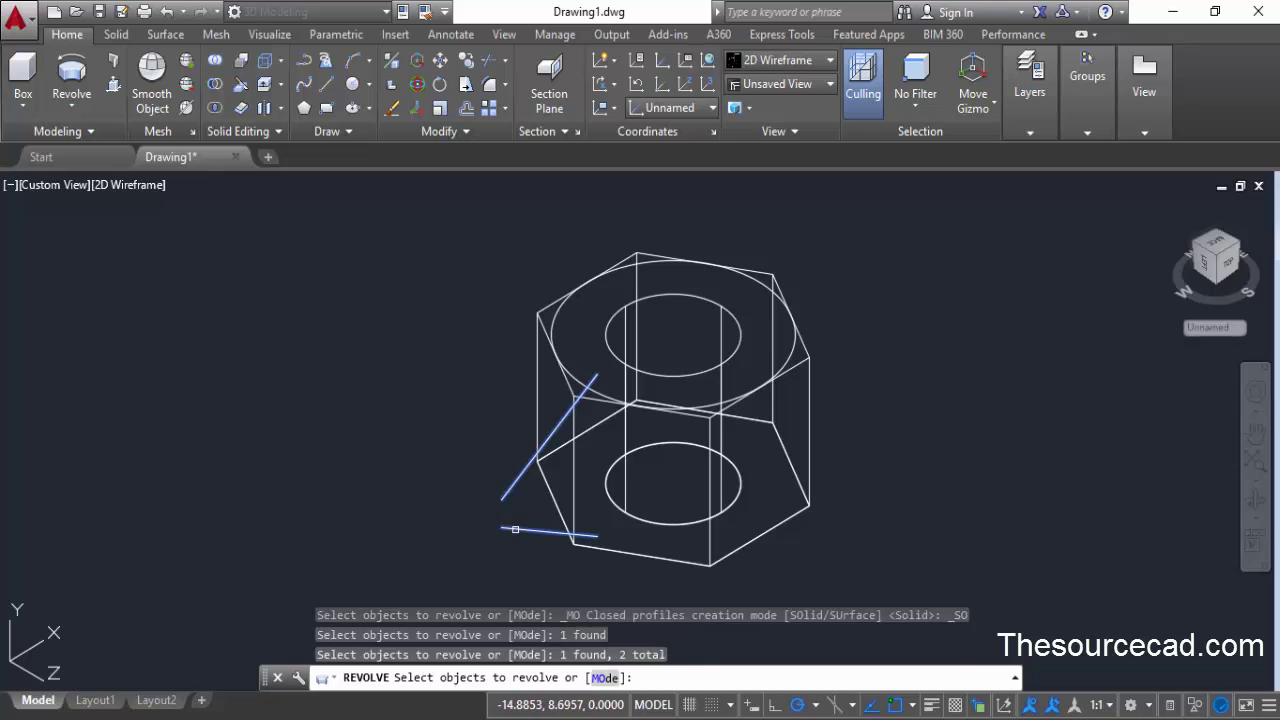
right_click(410, 352)
click(455, 366)
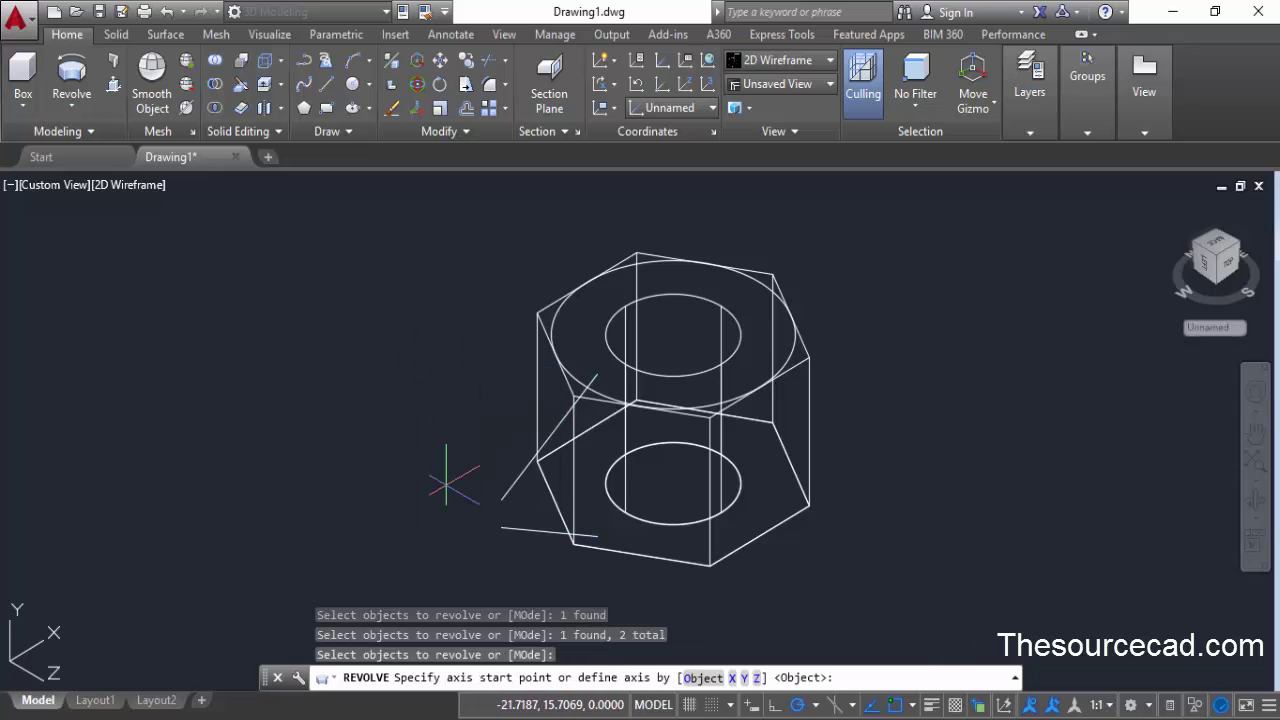
middle_drag(443, 480, 326, 450)
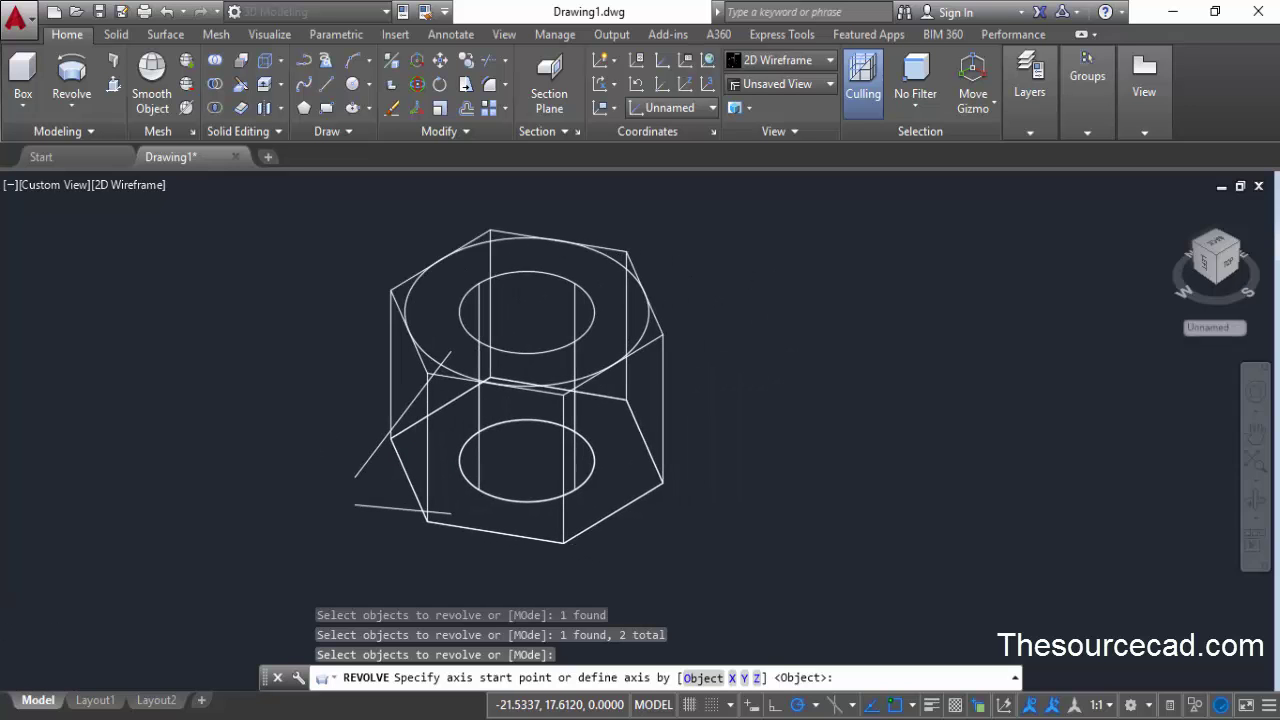
click(526, 312)
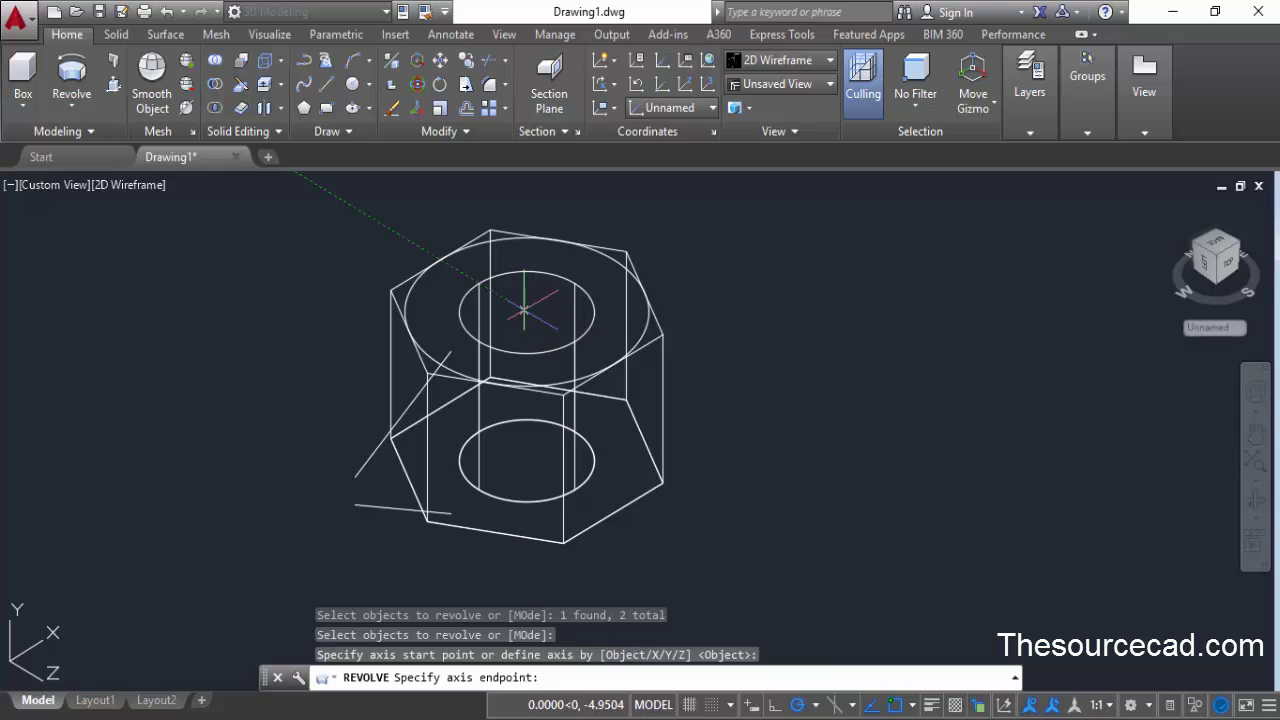
click(526, 461)
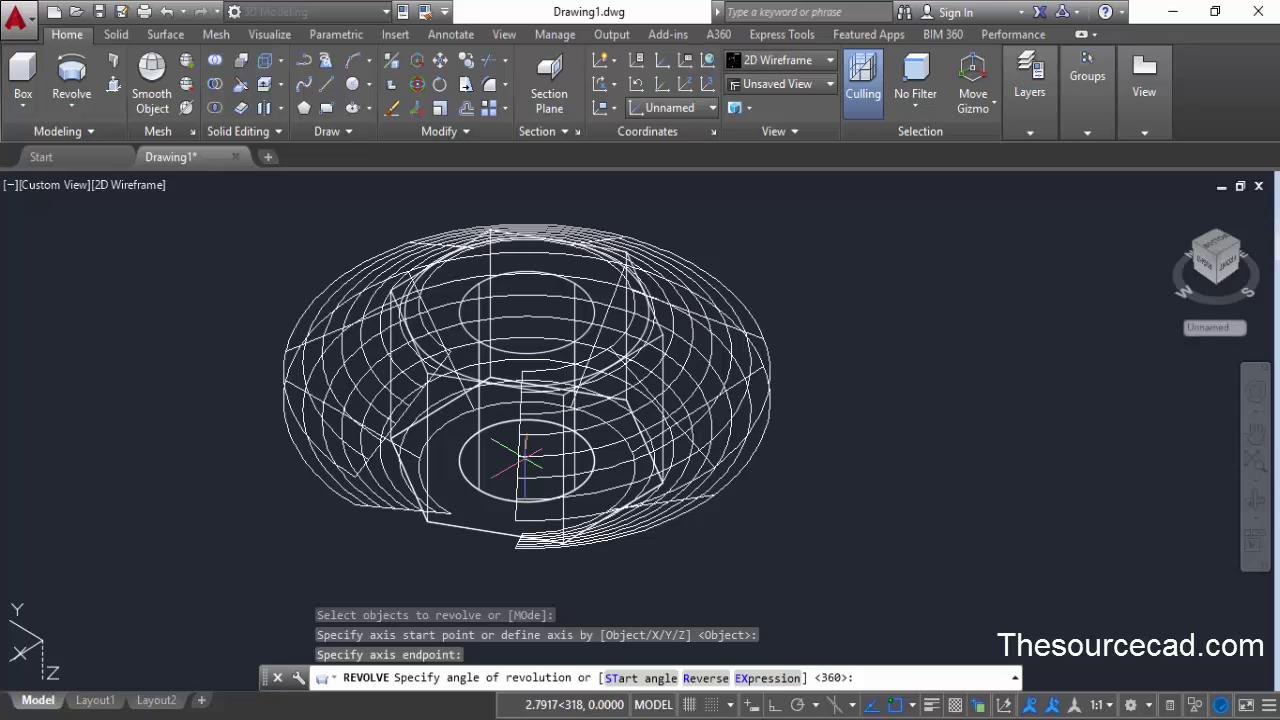
key(Return)
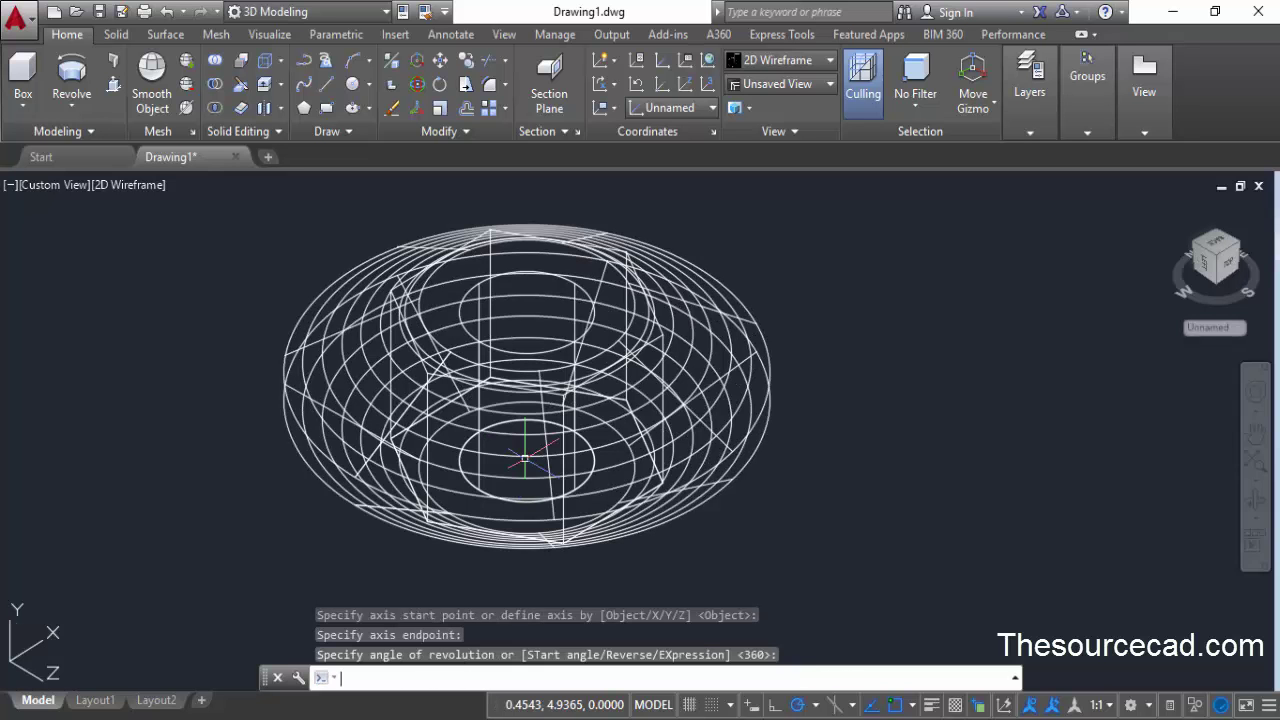
scroll(824, 345, down, 2)
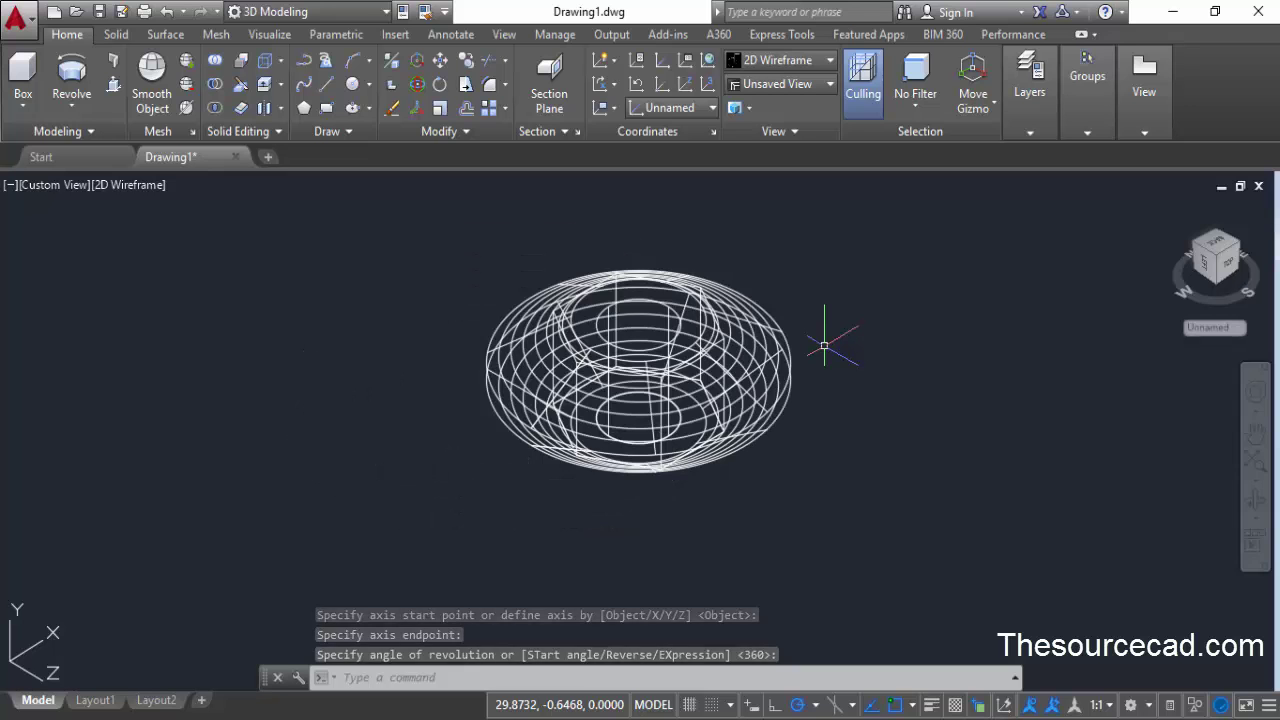
middle_drag(824, 345, 777, 374)
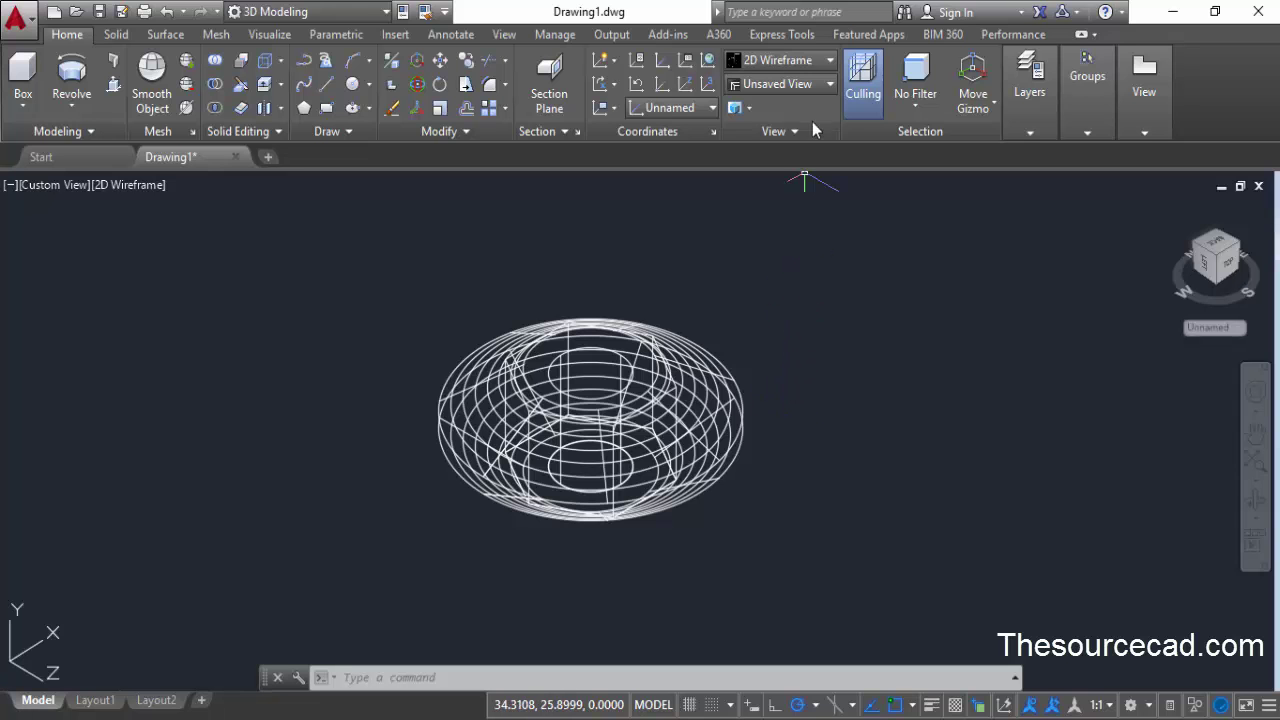
- Switch the model to a shaded visual style and zoom in on the nut
click(822, 62)
click(752, 186)
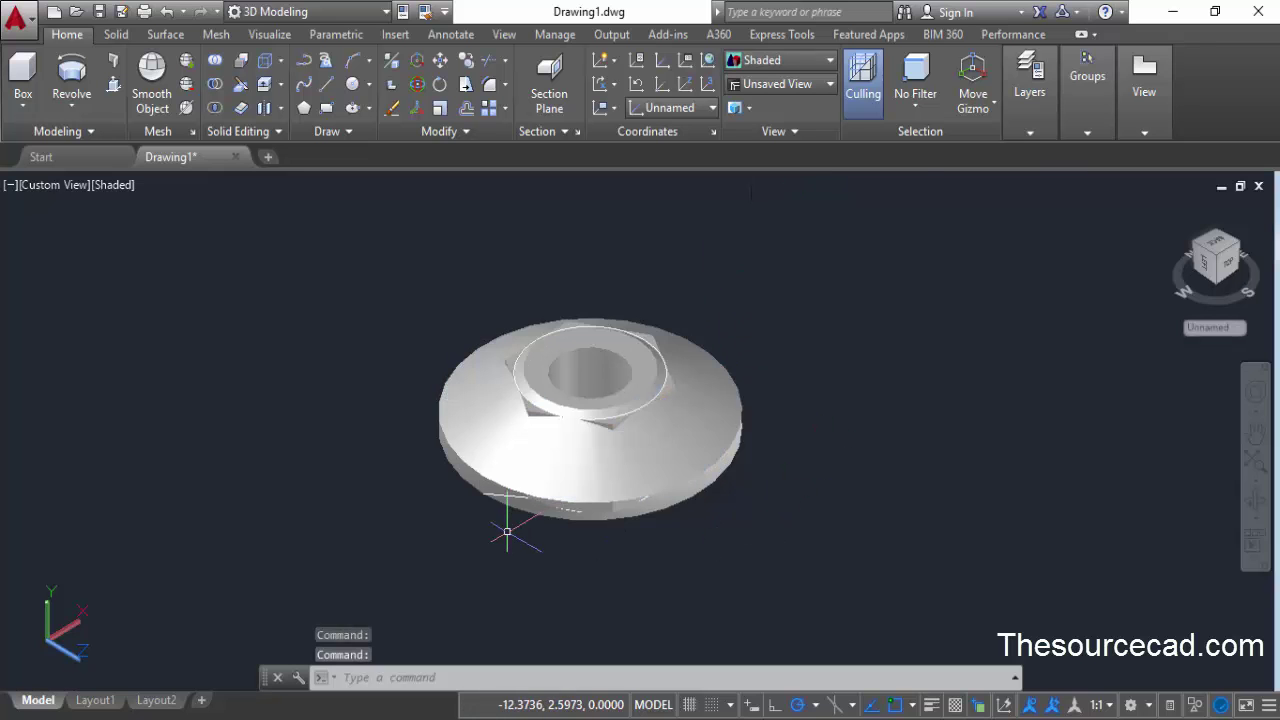
scroll(507, 530, up, 4)
middle_drag(543, 491, 429, 551)
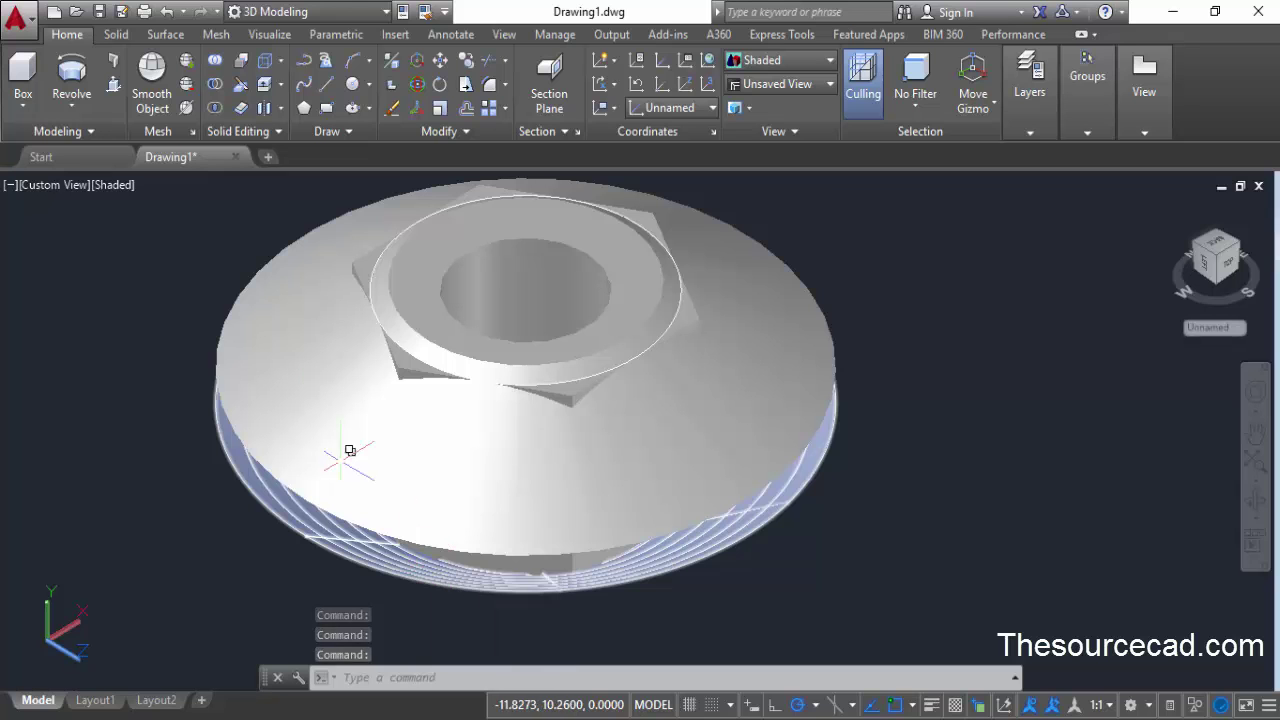
- Slice the hex nut with the conical surface, keeping both sides
click(243, 88)
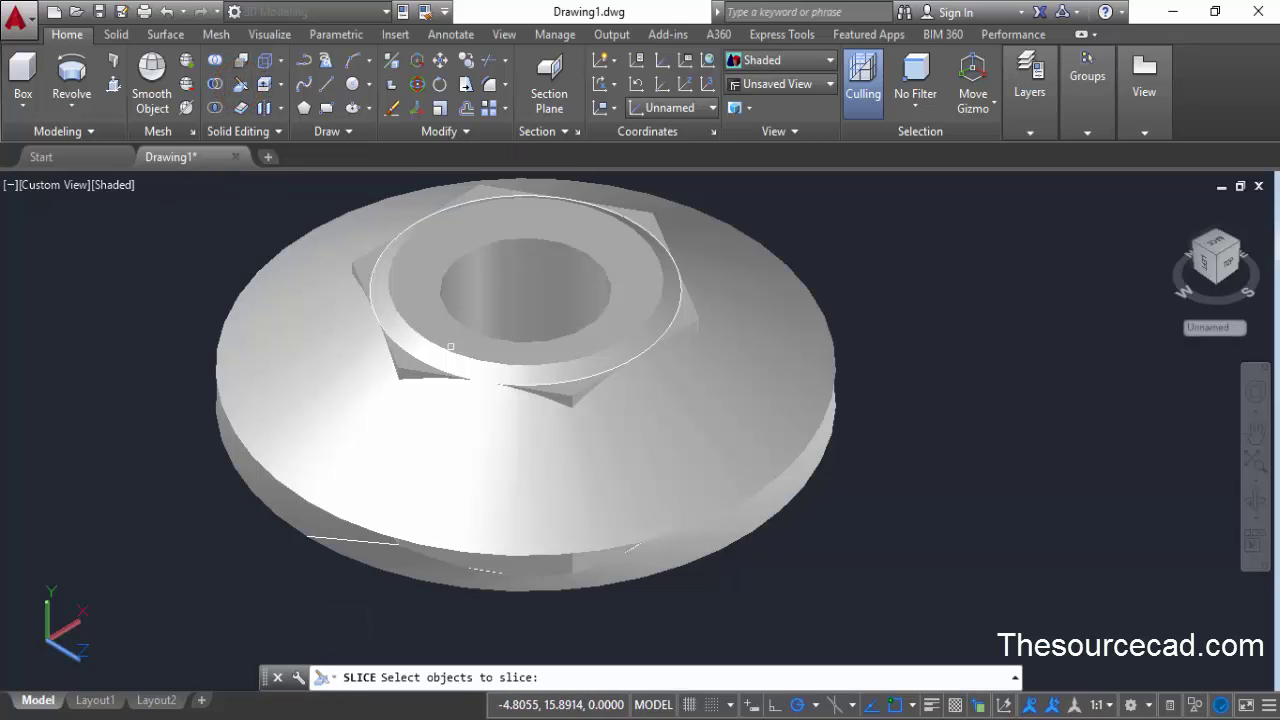
click(514, 254)
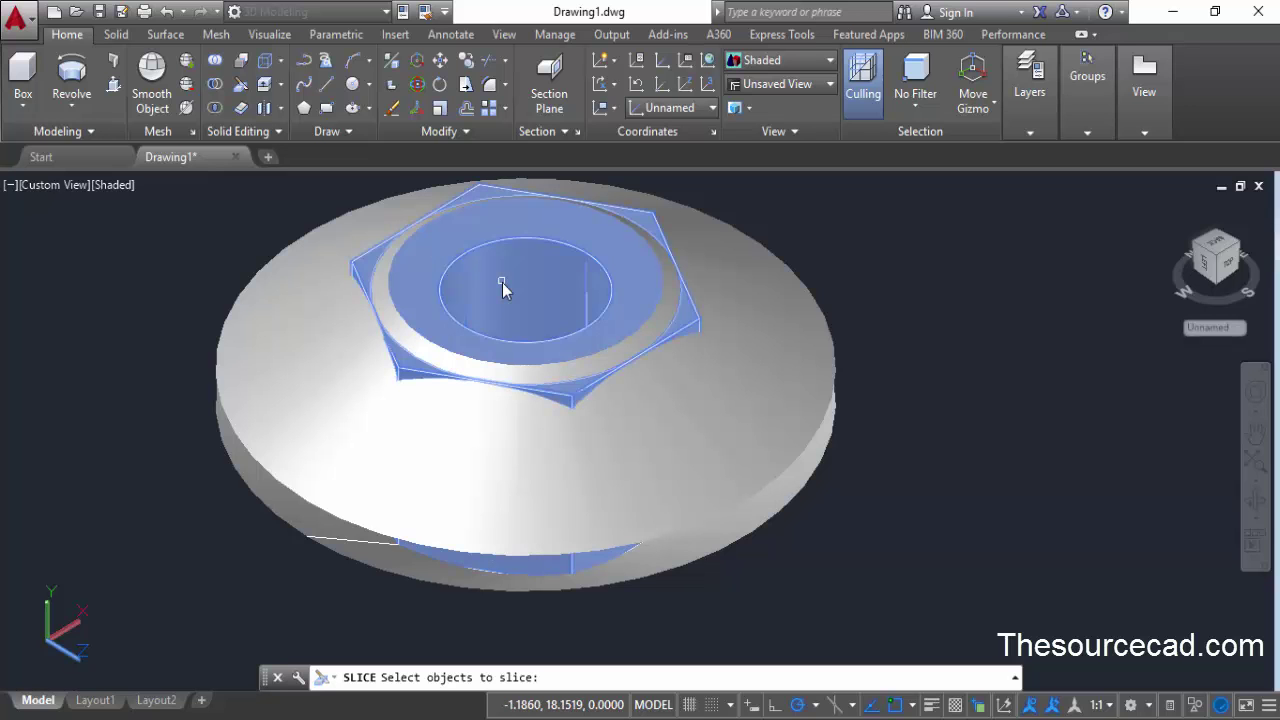
key(Return)
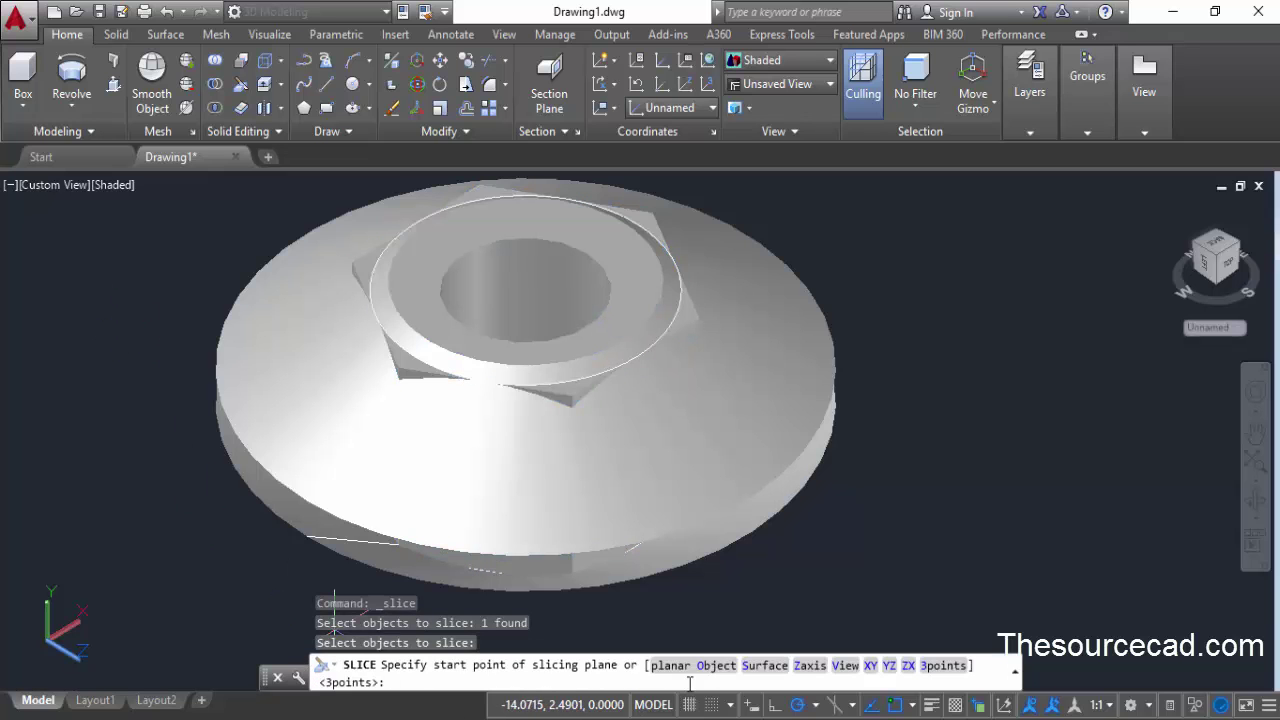
click(764, 665)
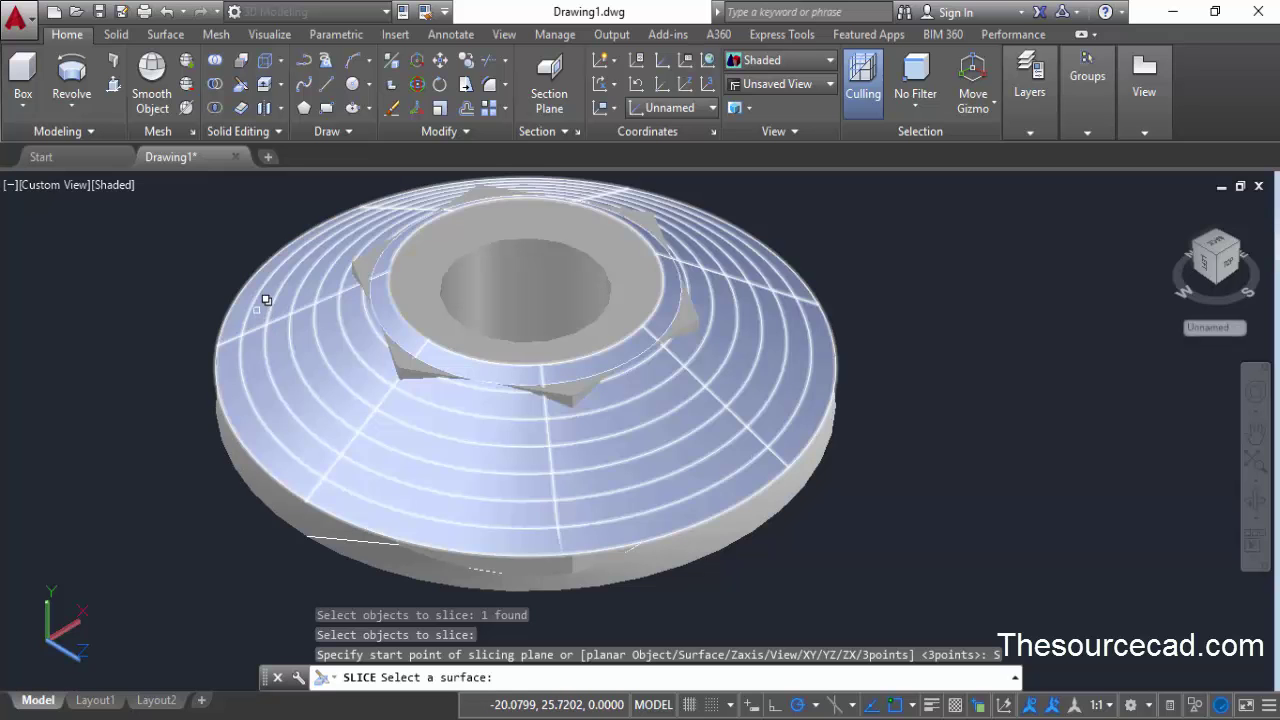
click(174, 312)
right_click(177, 318)
click(186, 326)
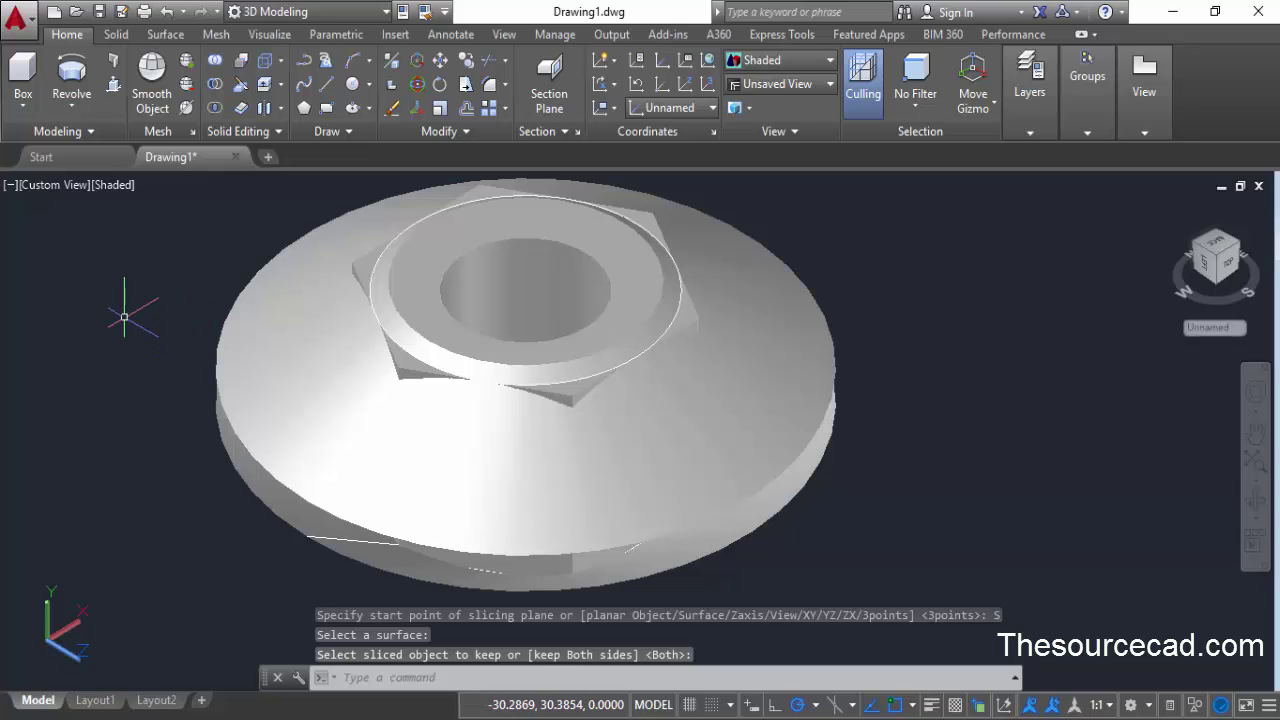
- Select the conical slicing surface and the cut-off top corner pieces
click(247, 317)
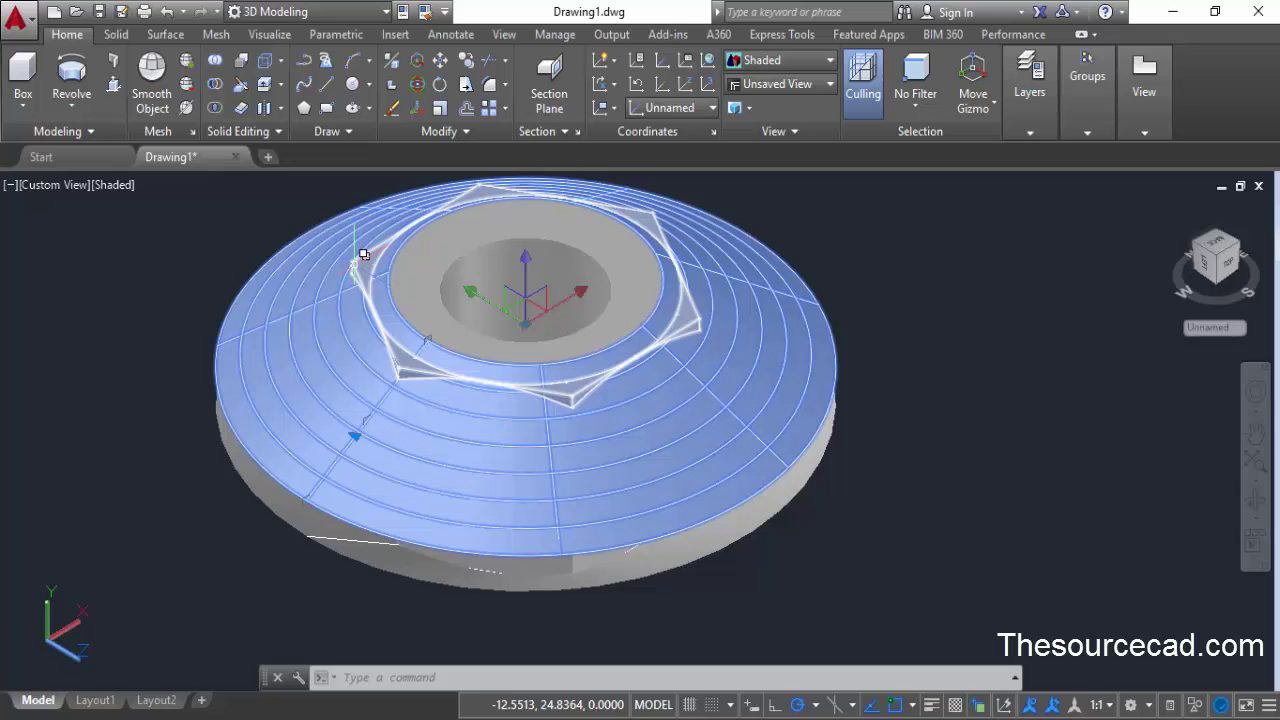
click(363, 254)
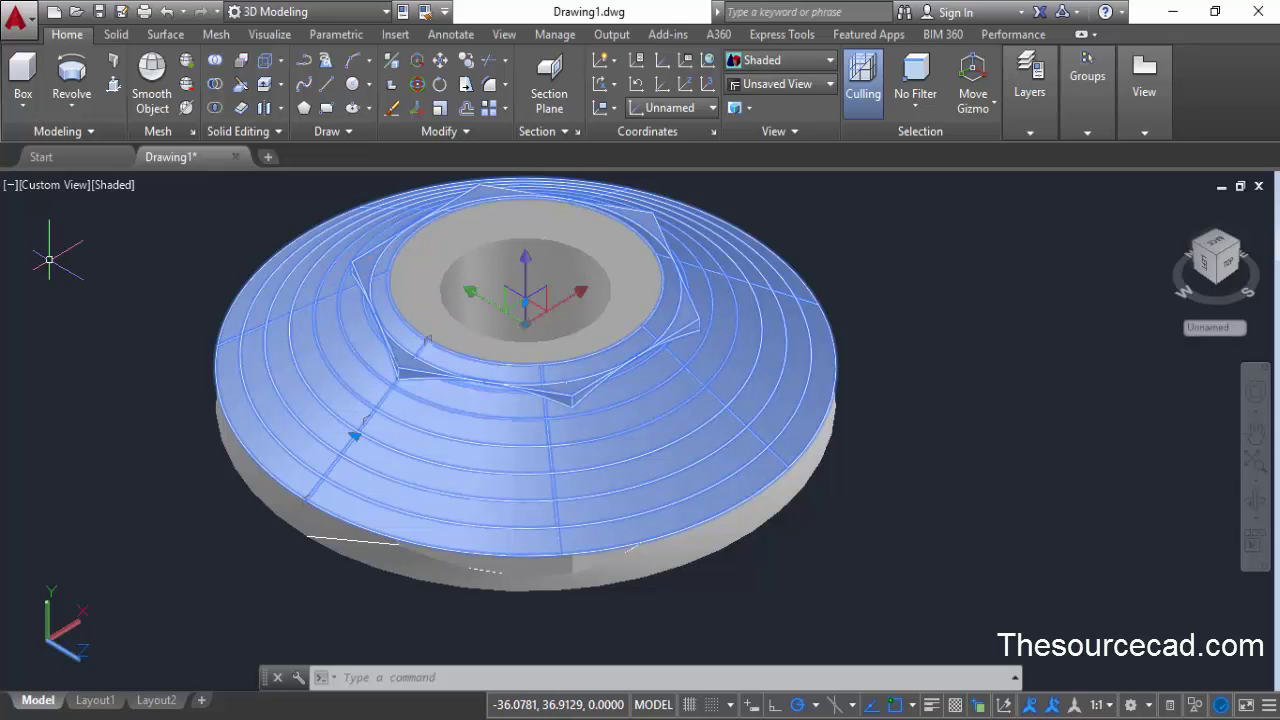
right_click(49, 259)
- Erase the cut-off top corners and slice the nut along the lower conical surface, keeping both sides
click(88, 380)
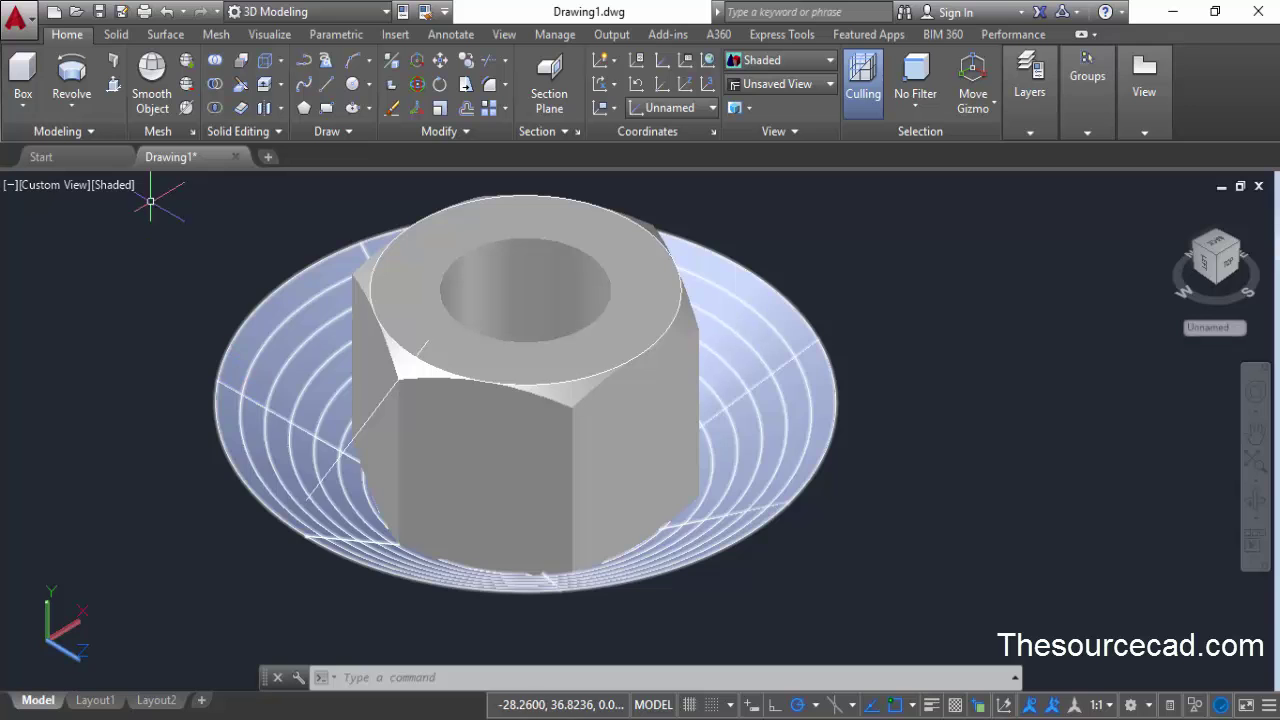
click(242, 90)
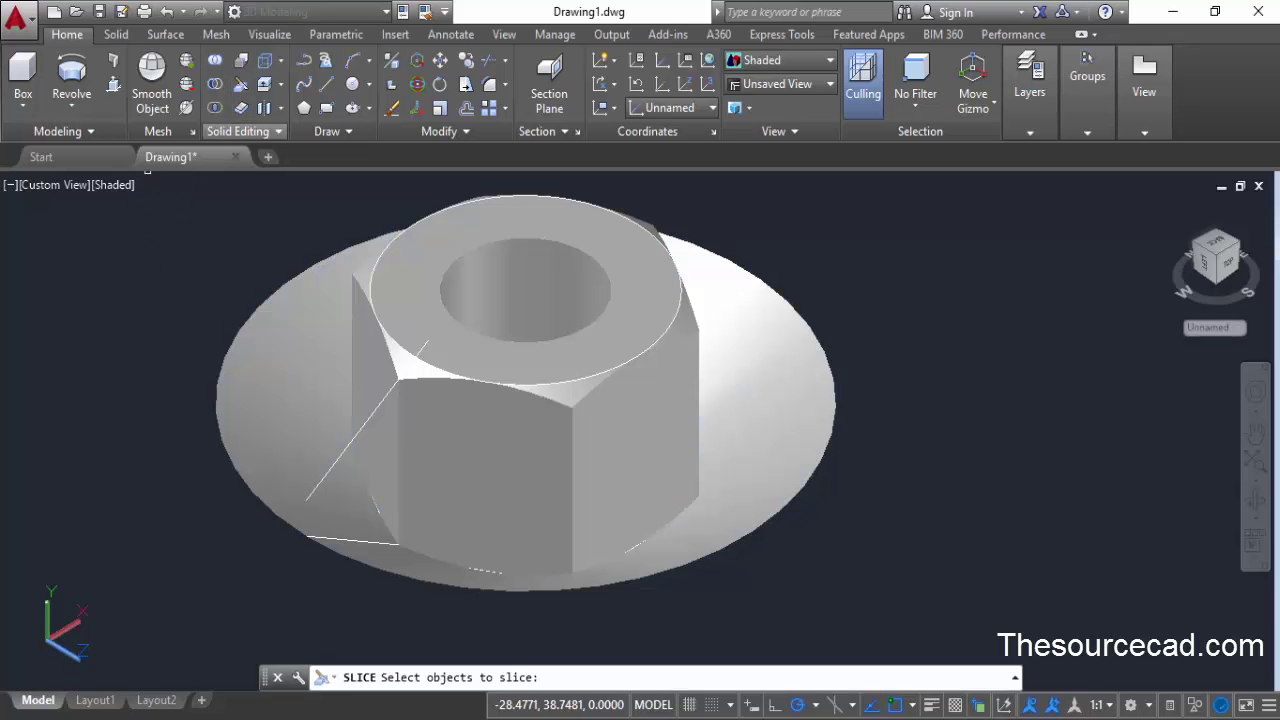
click(475, 428)
key(Return)
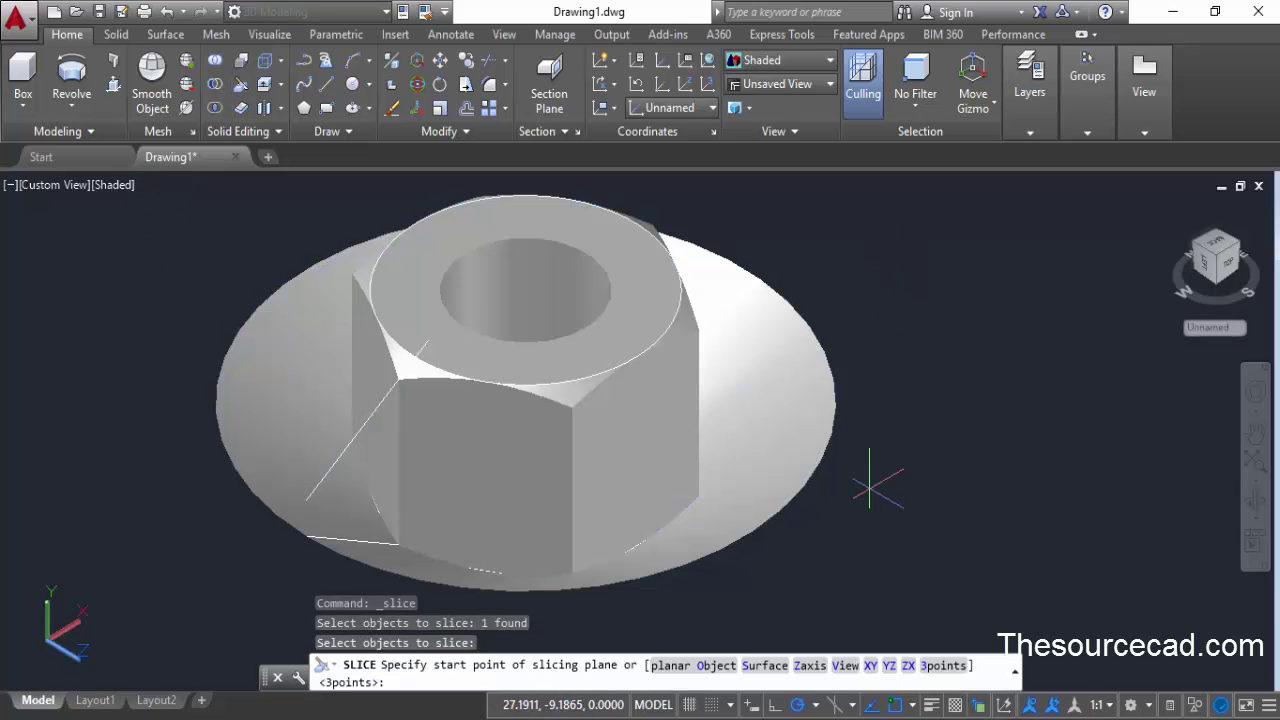
click(757, 667)
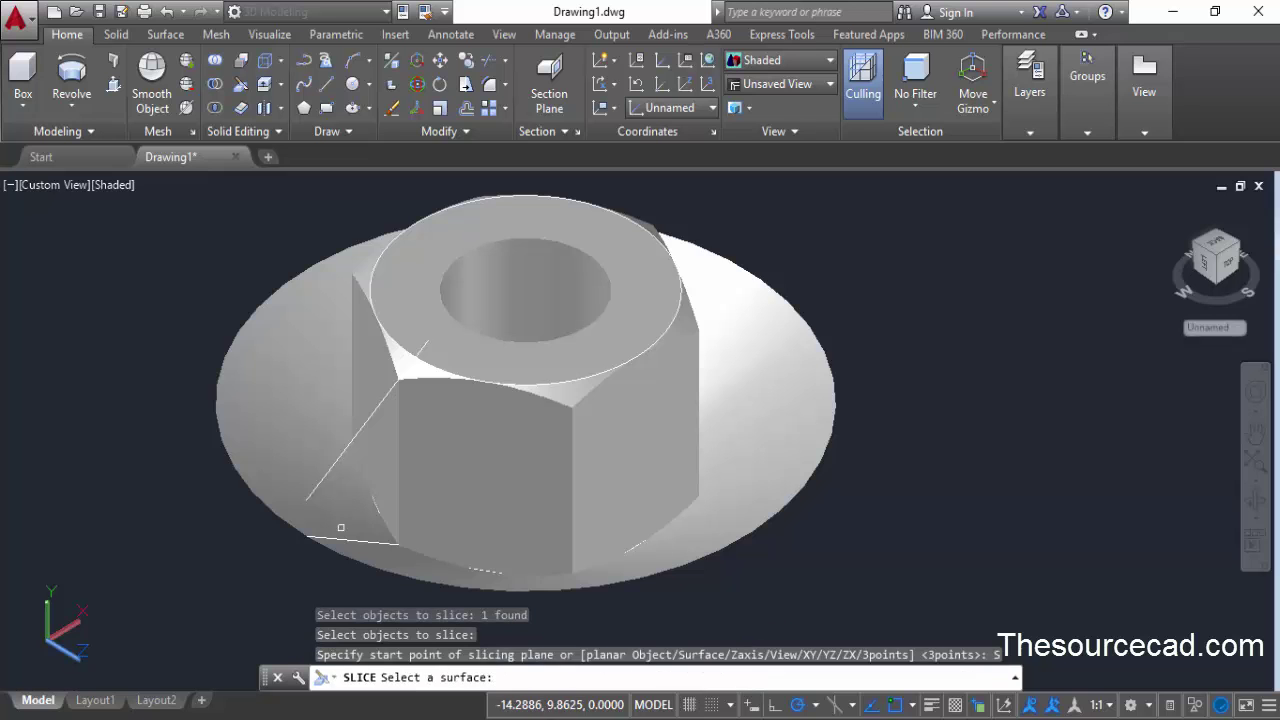
click(245, 356)
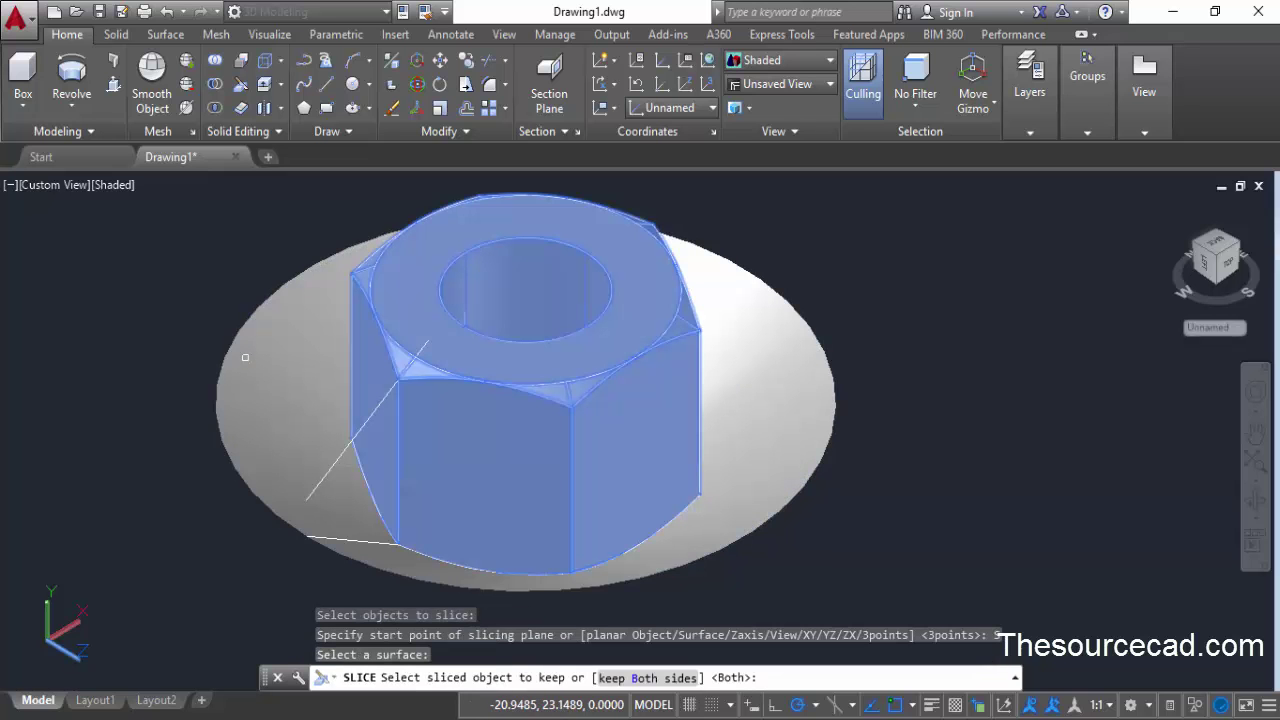
right_click(129, 297)
click(165, 311)
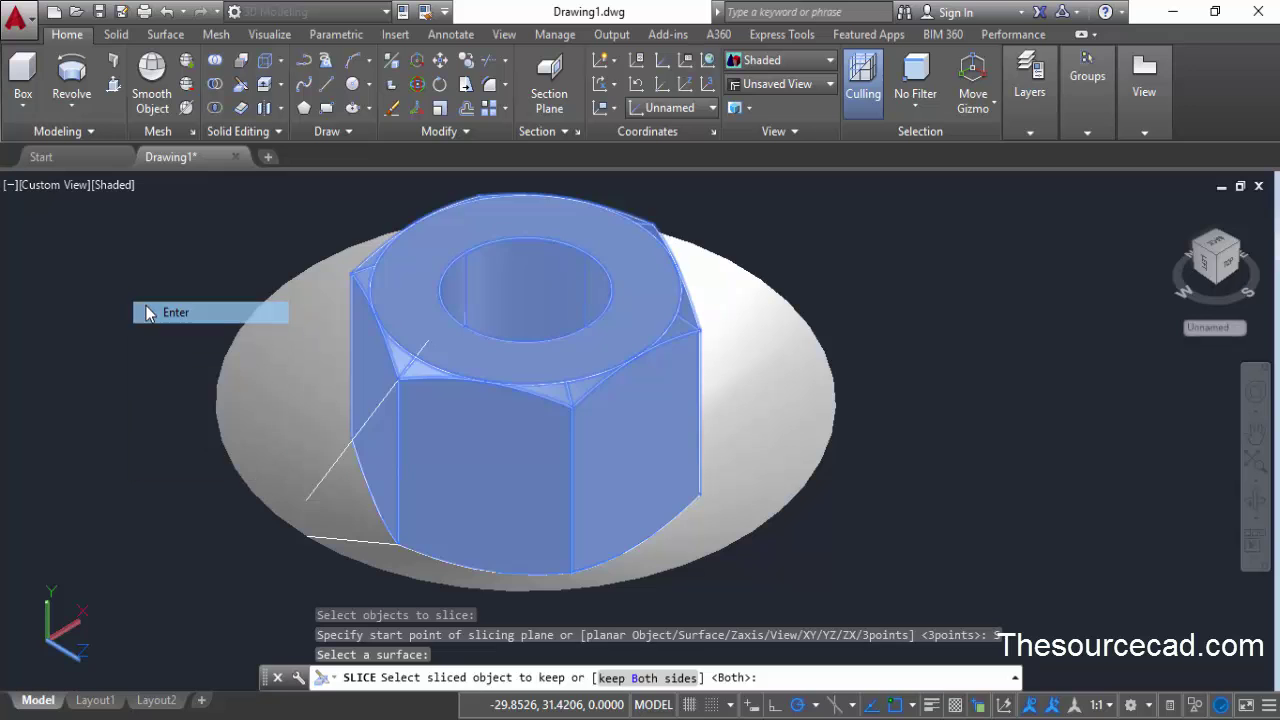
click(248, 405)
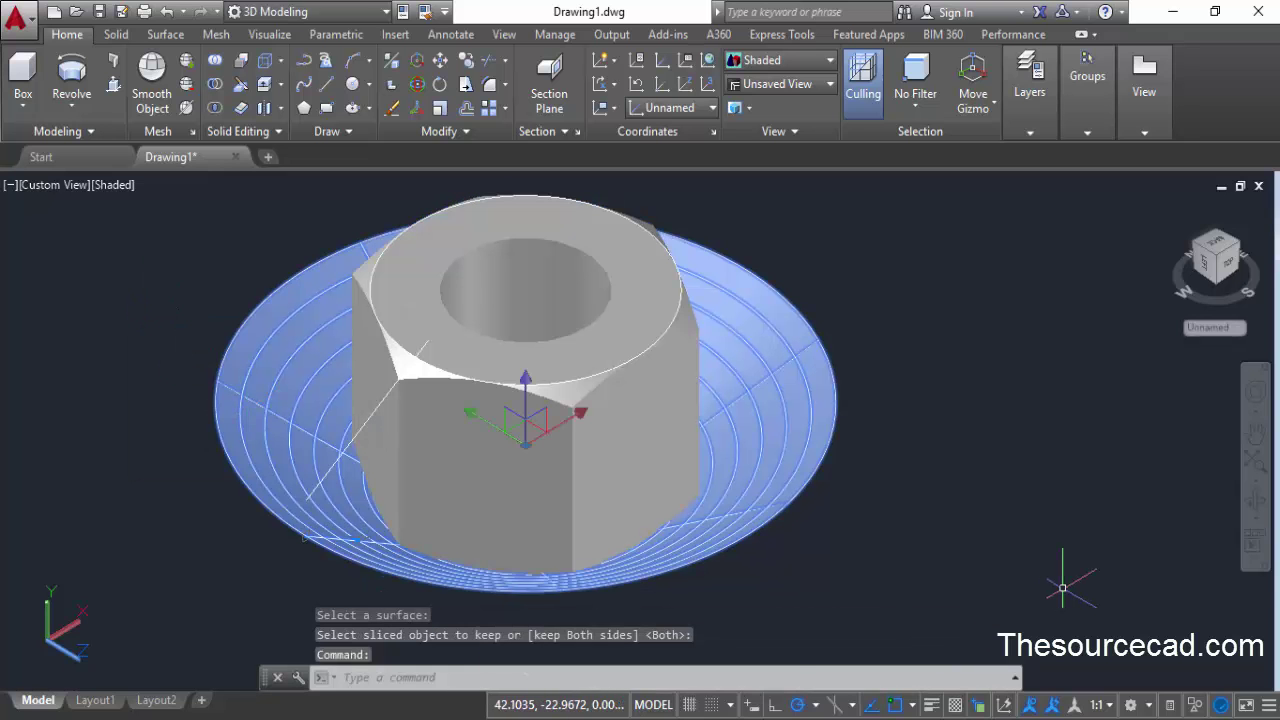
- Orbit to the nut's underside and erase the slicing surface and cut-off bottom corners
click(1258, 528)
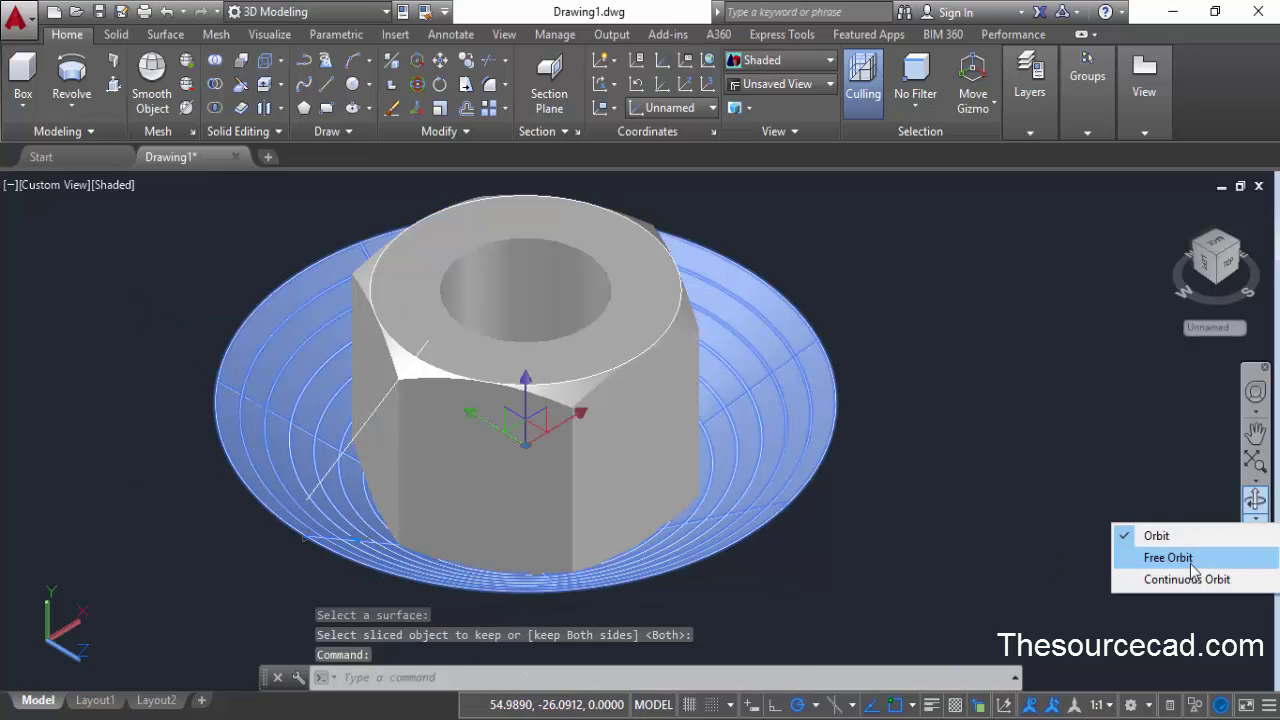
click(1171, 557)
mouse_move(576, 471)
mouse_down()
mouse_move(494, 477)
mouse_move(517, 357)
mouse_move(609, 283)
mouse_up()
right_click(609, 283)
click(649, 295)
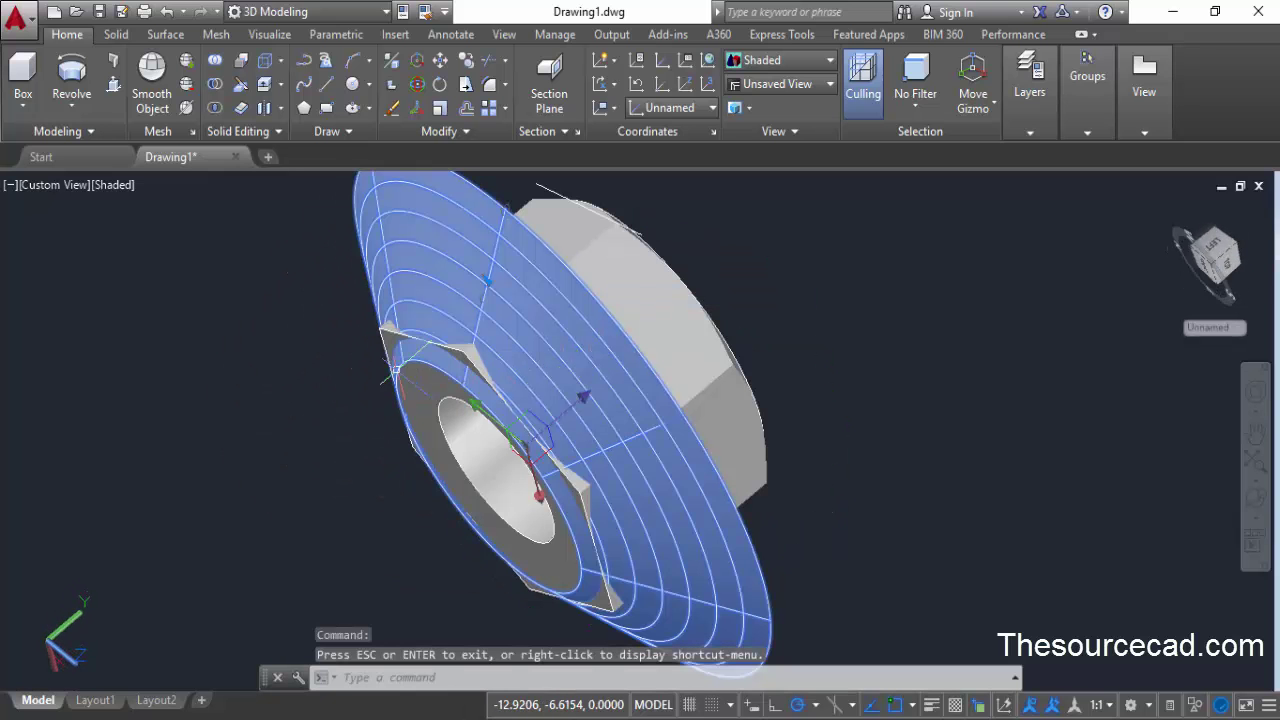
click(392, 324)
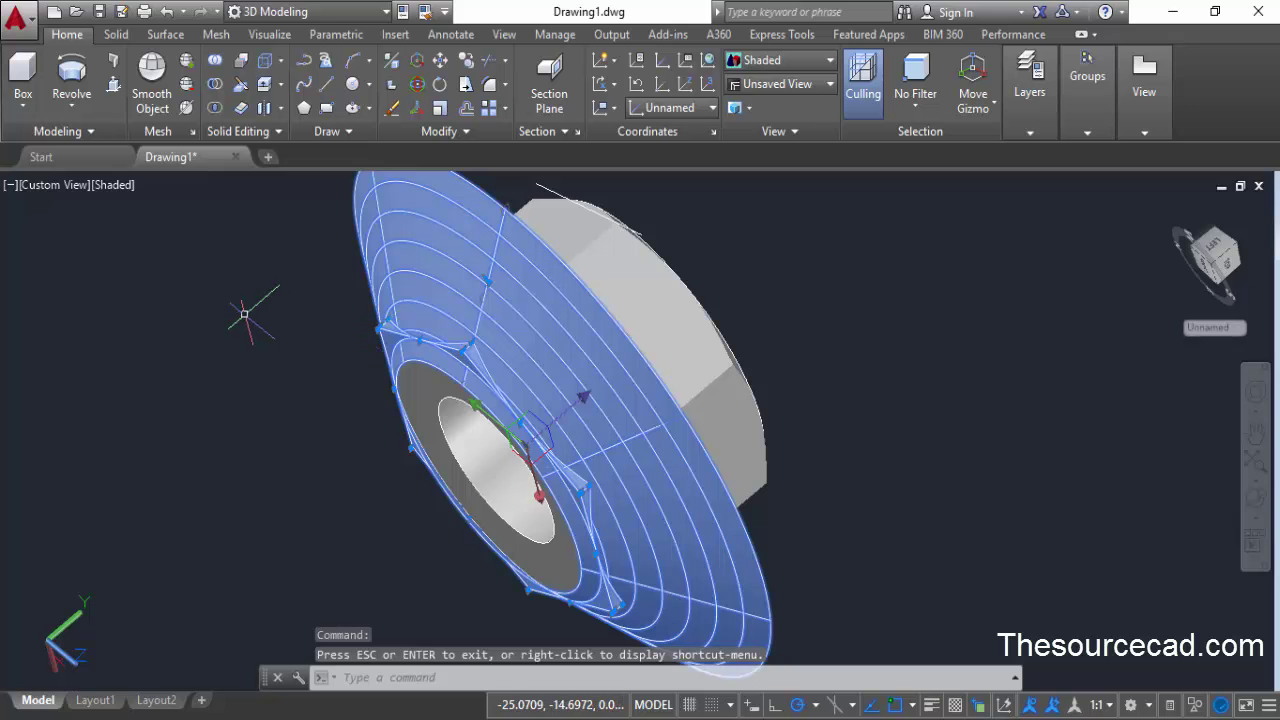
right_click(244, 314)
click(280, 380)
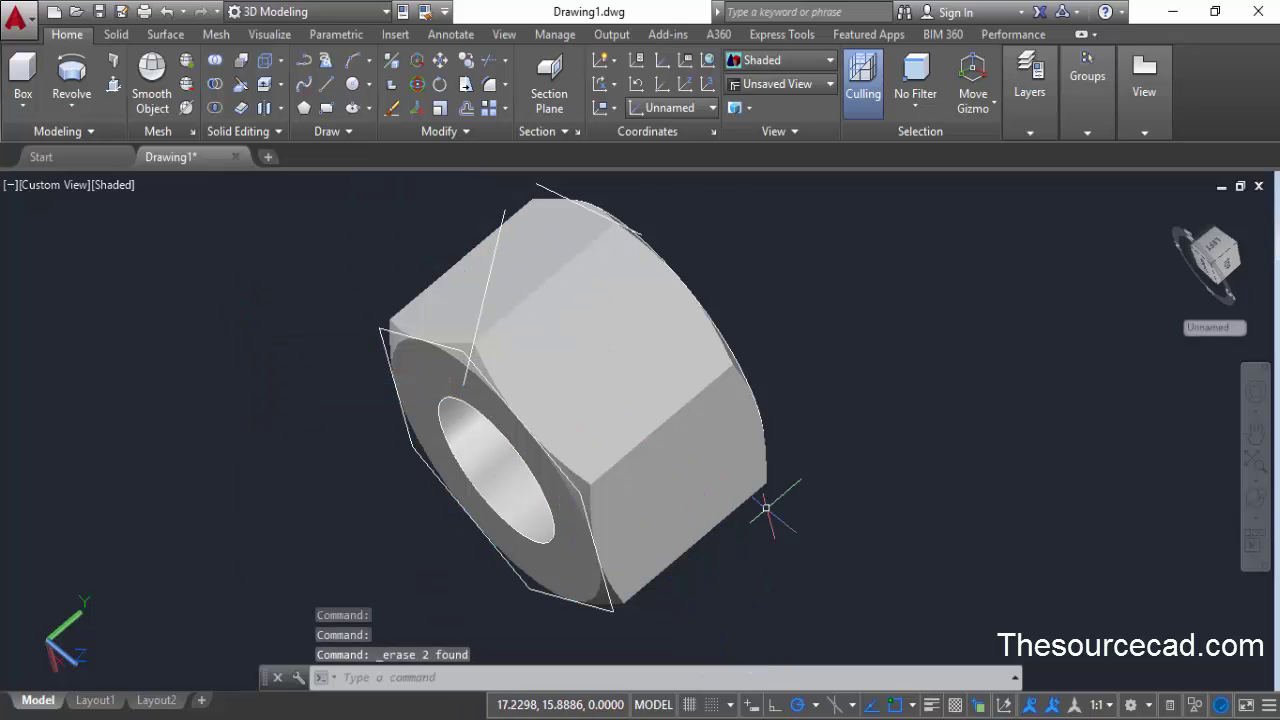
- Erase the three leftover lines, including the slanted line and hexagon outline
click(575, 206)
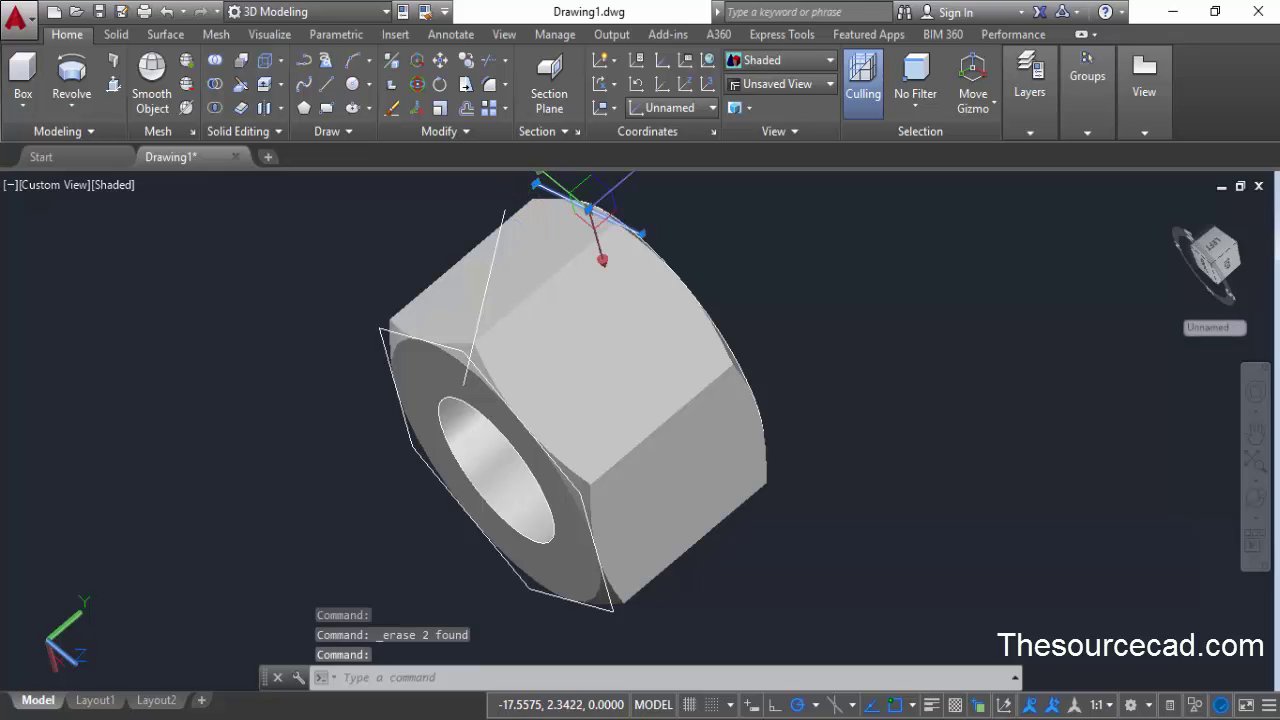
click(494, 255)
click(382, 360)
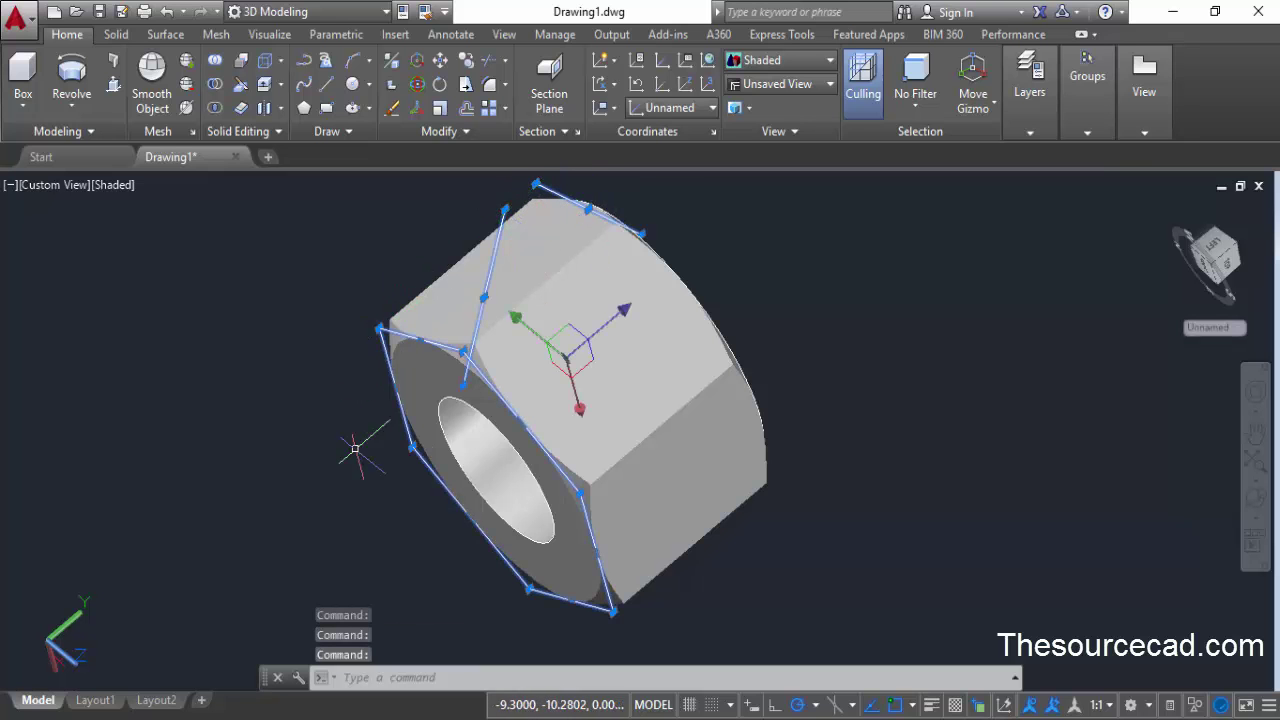
right_click(256, 307)
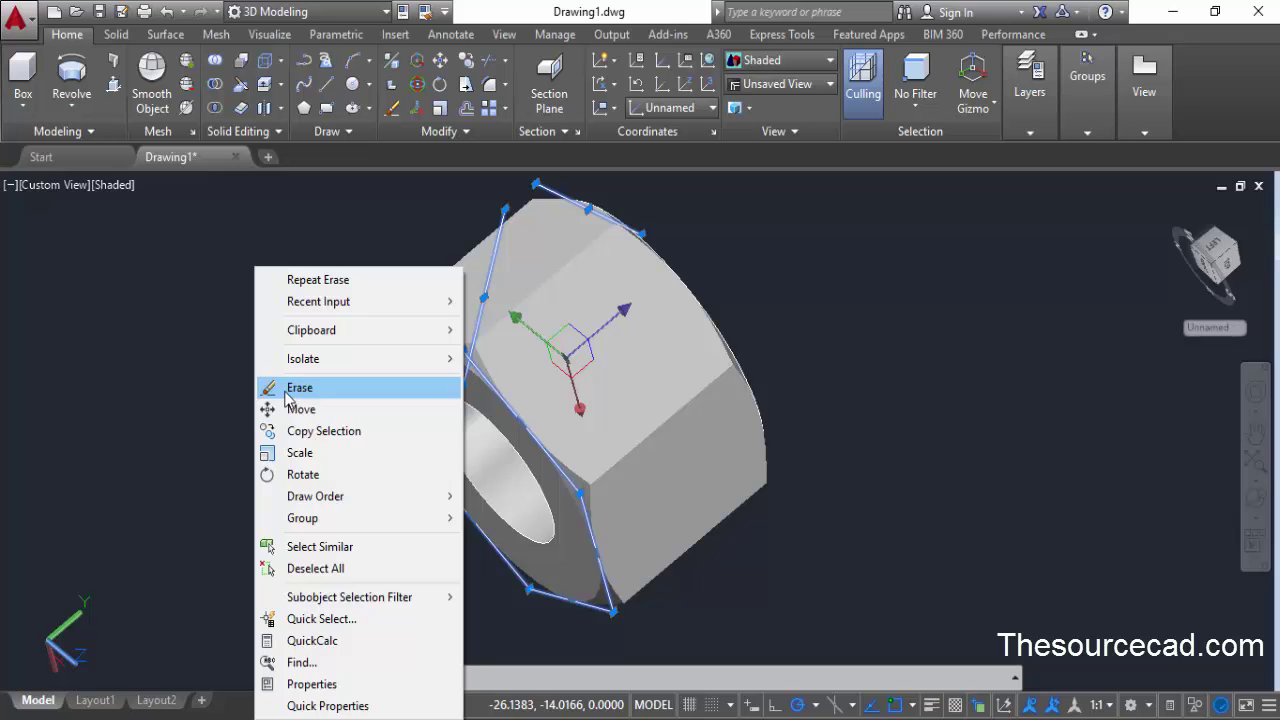
click(287, 391)
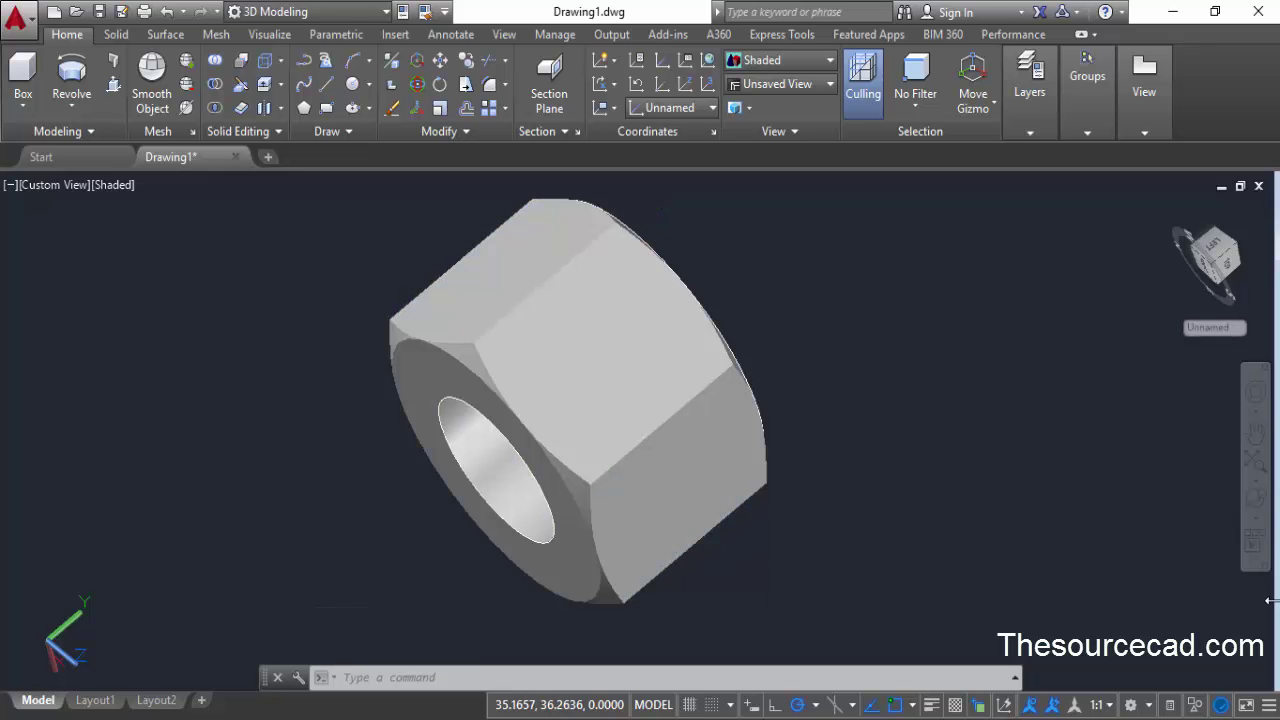
- Orbit back to the top face and erase the leftover circle there
drag(637, 271, 571, 374)
right_click(754, 200)
click(770, 206)
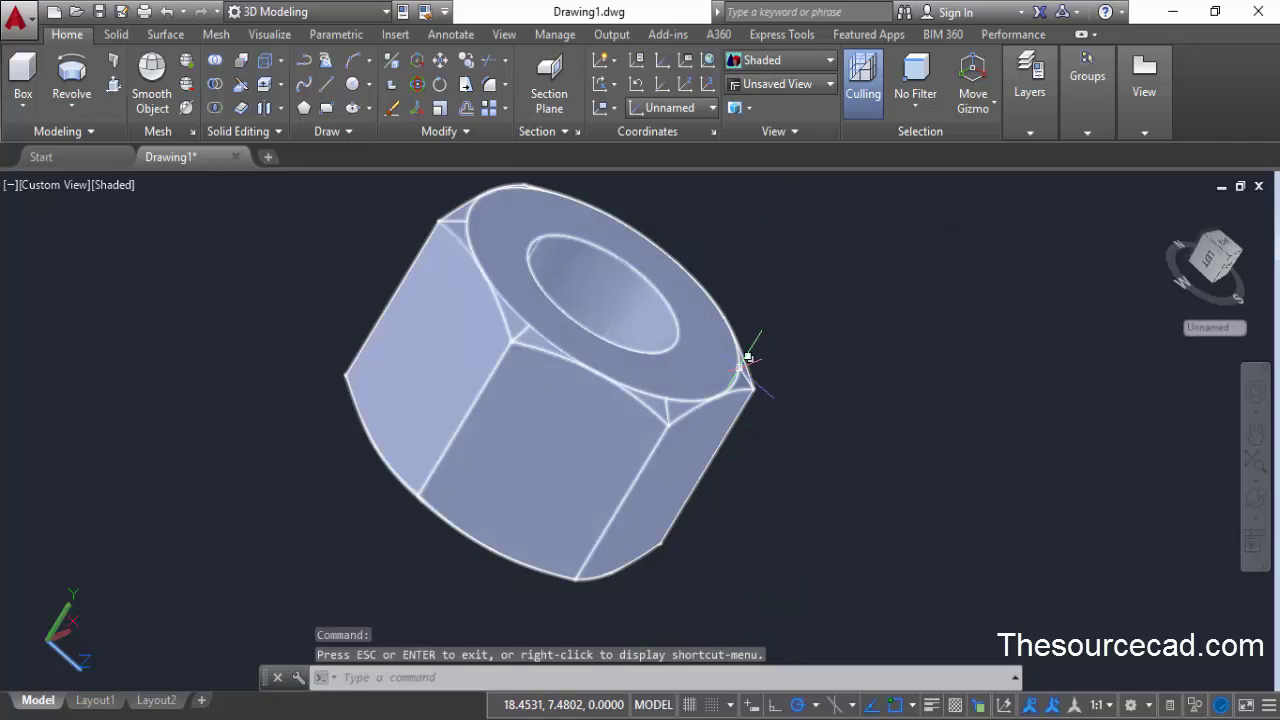
key(Escape)
click(740, 368)
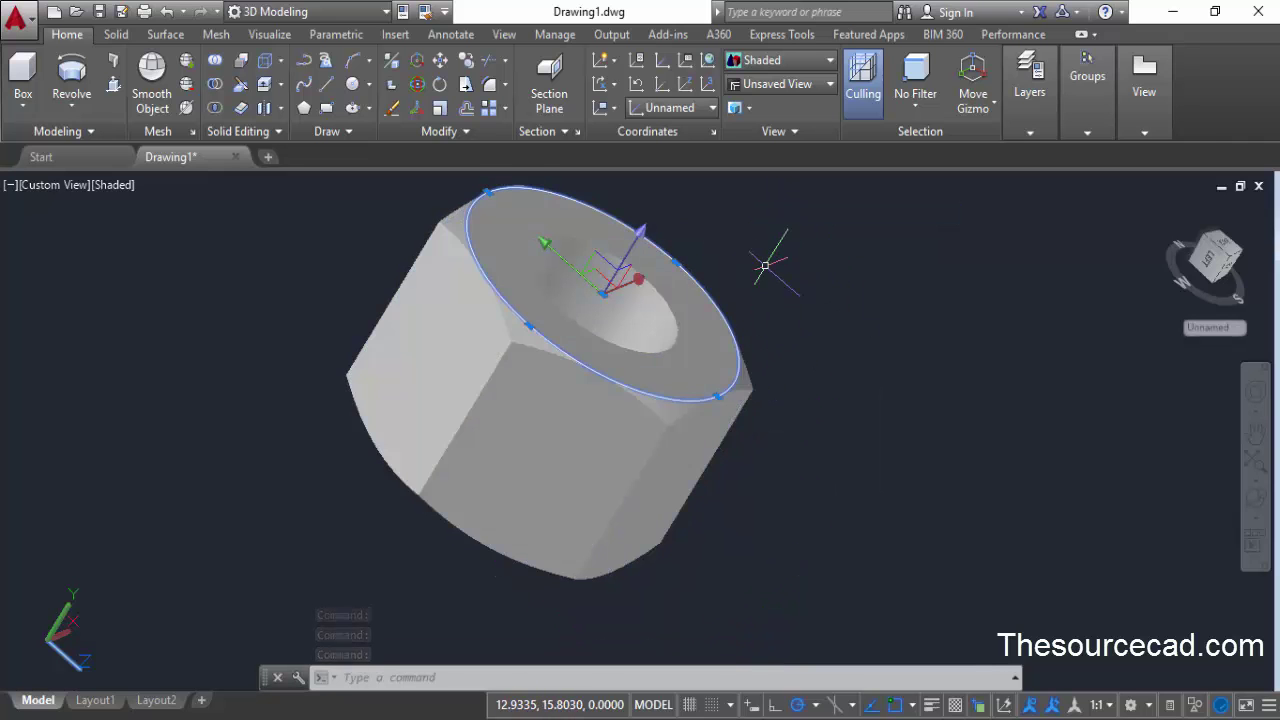
right_click(758, 236)
click(797, 355)
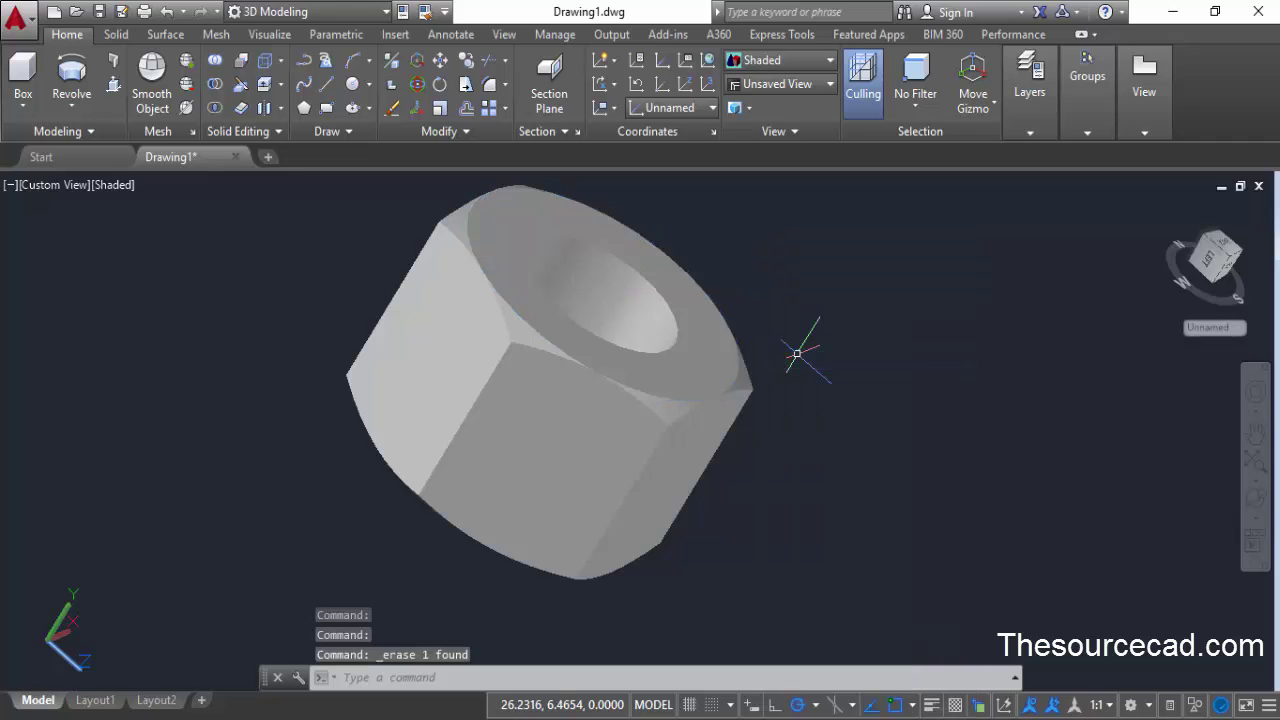
scroll(790, 345, down, 2)
shift+middle_drag(757, 286, 703, 333)
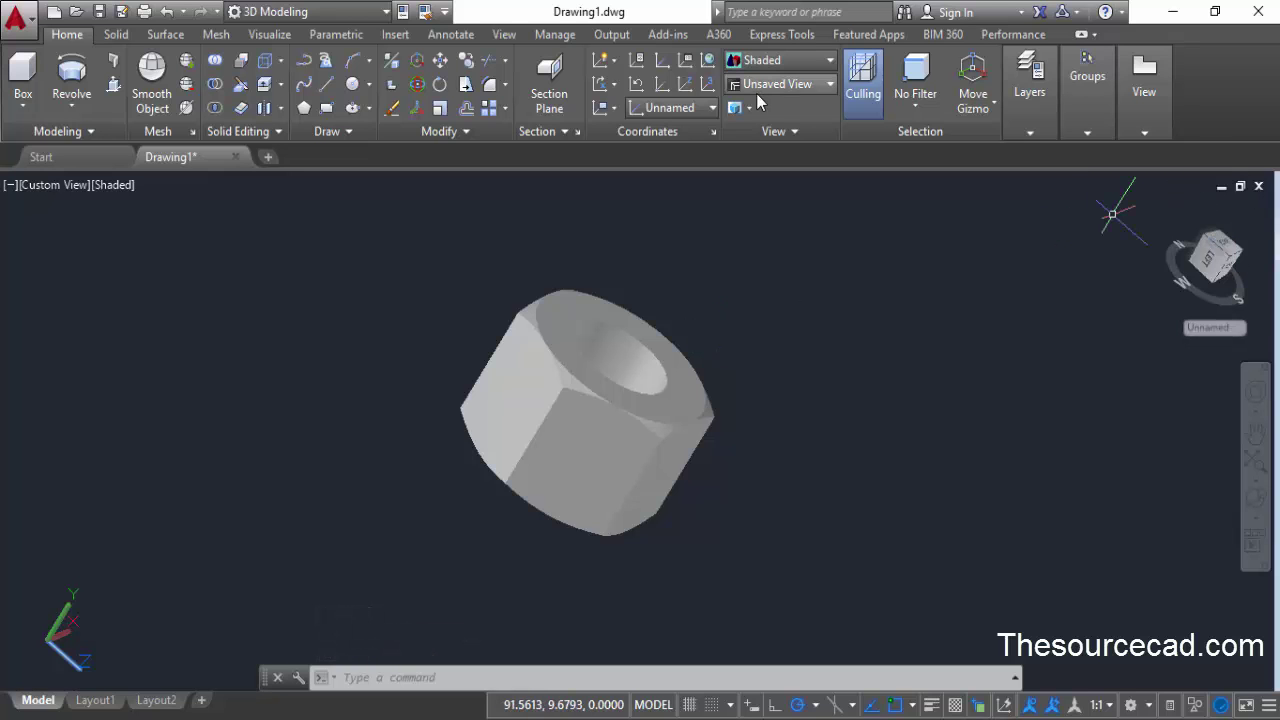
- Reset the UCS to World and turn the view via Left and Home to Front
click(710, 62)
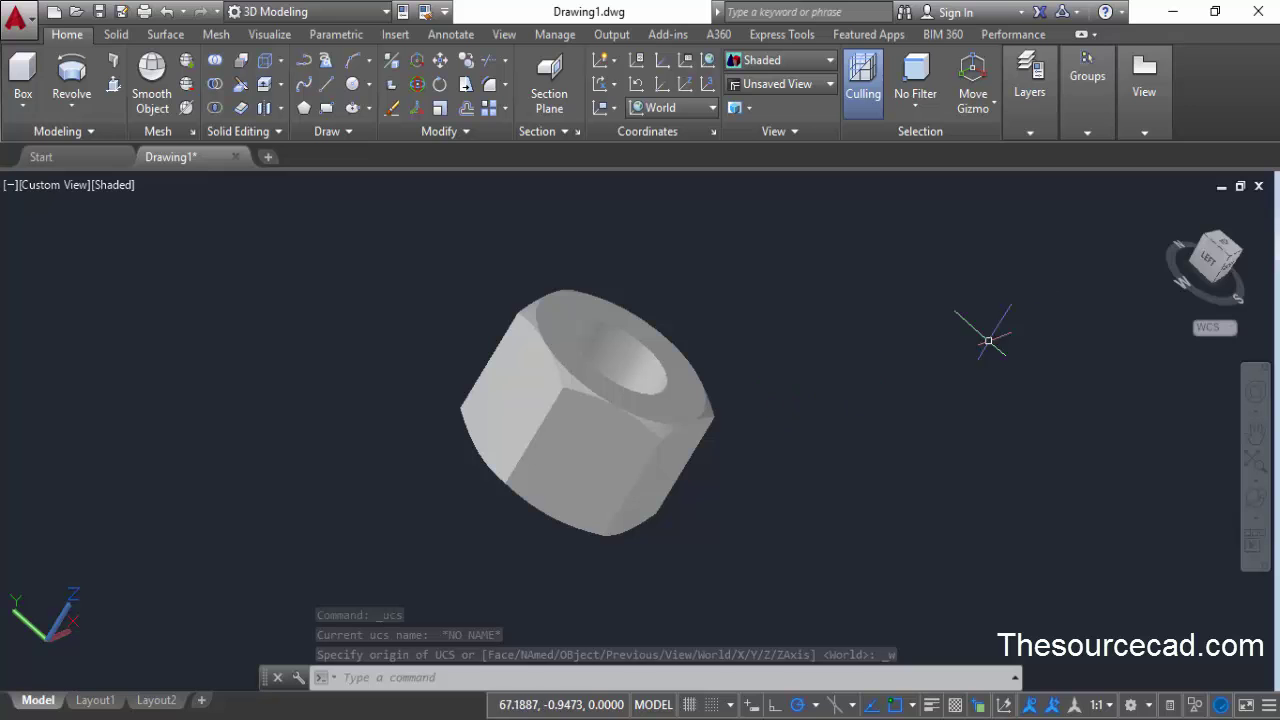
click(1213, 262)
click(784, 357)
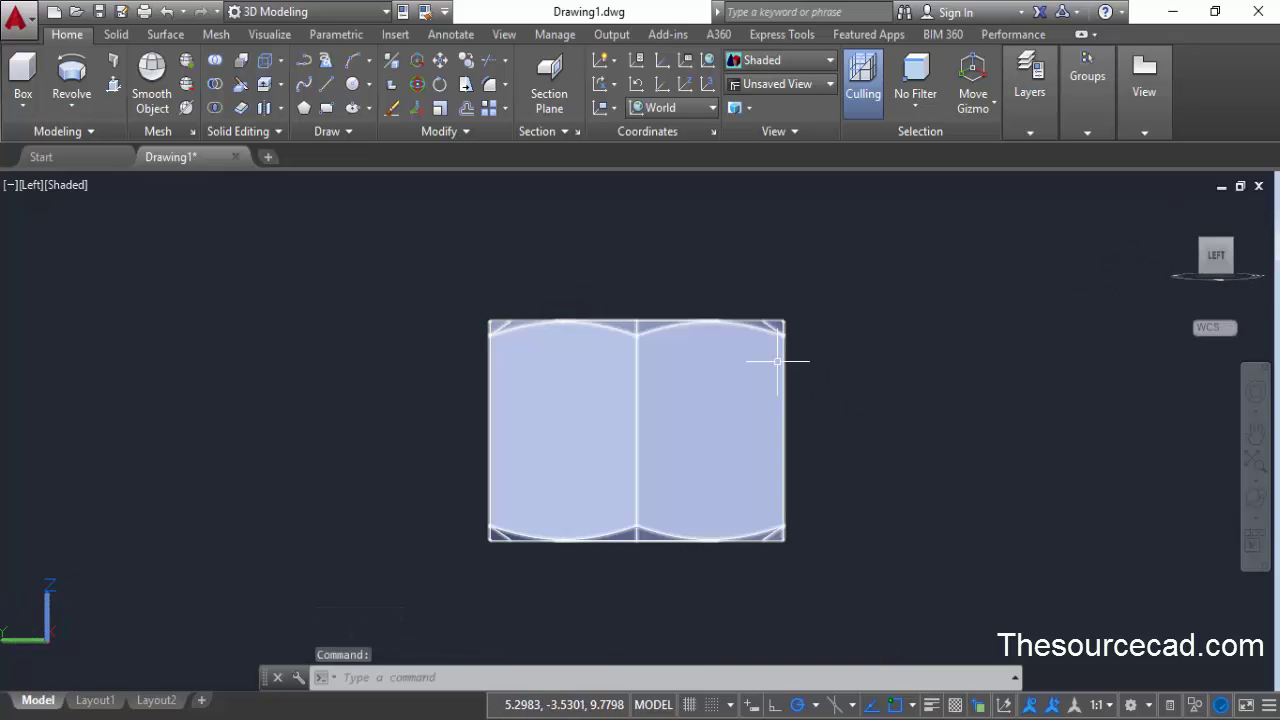
key(Escape)
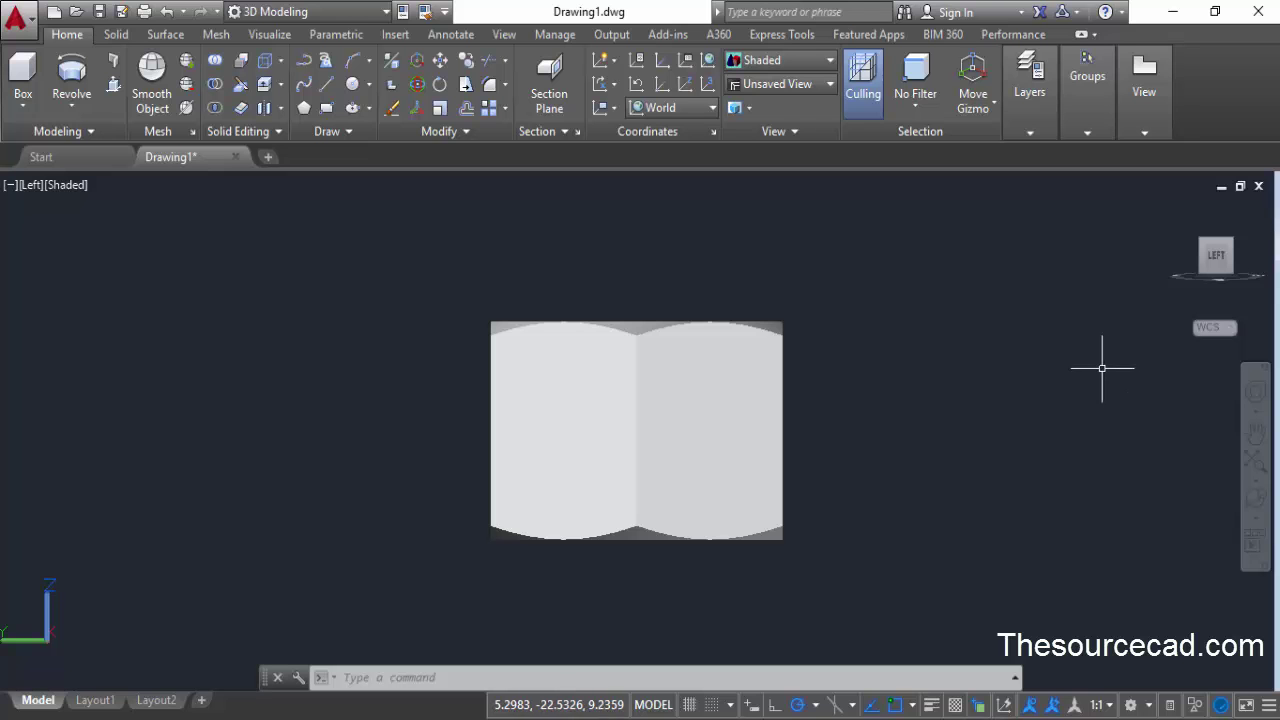
click(1172, 209)
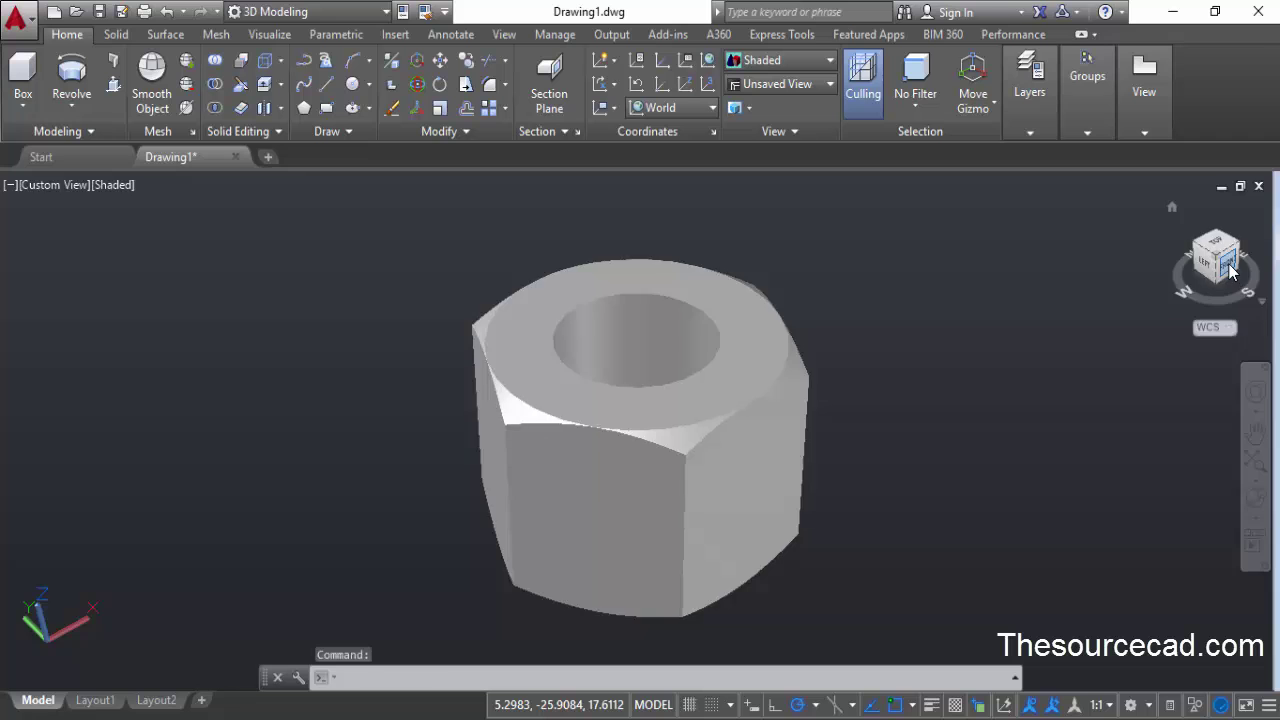
click(1229, 264)
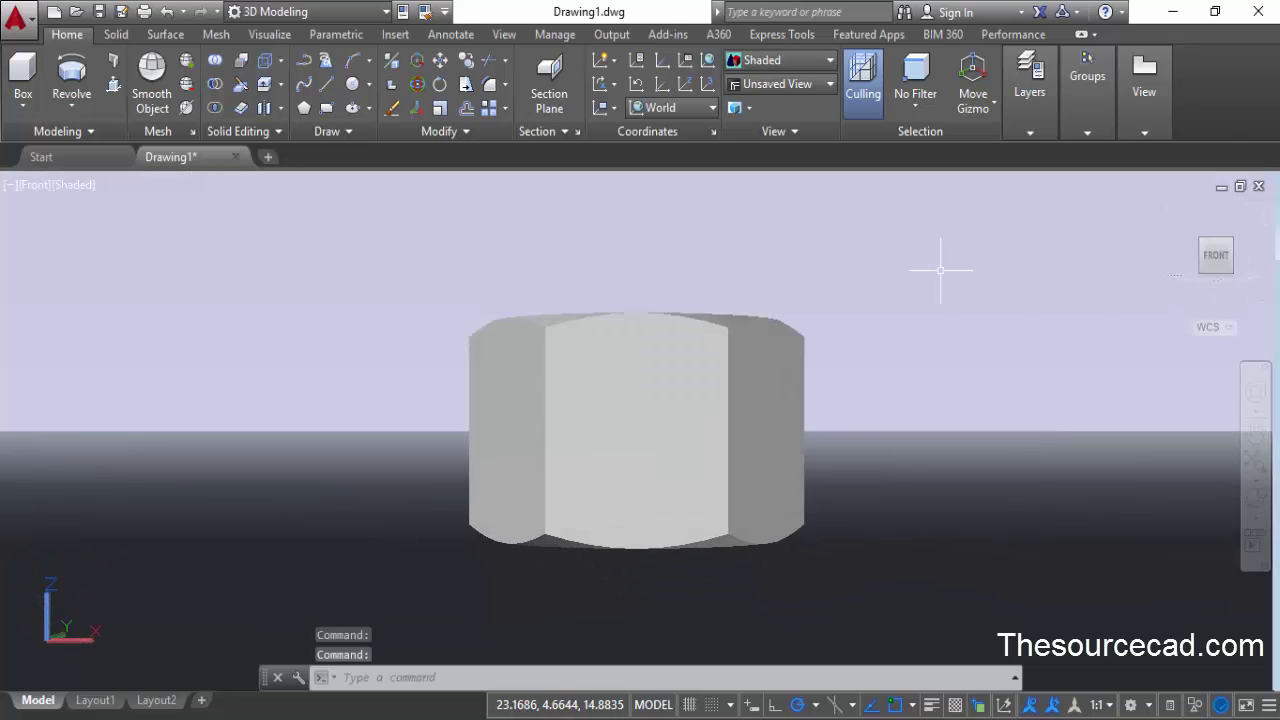
- Switch to parallel projection and align the UCS to the current view
right_click(1216, 255)
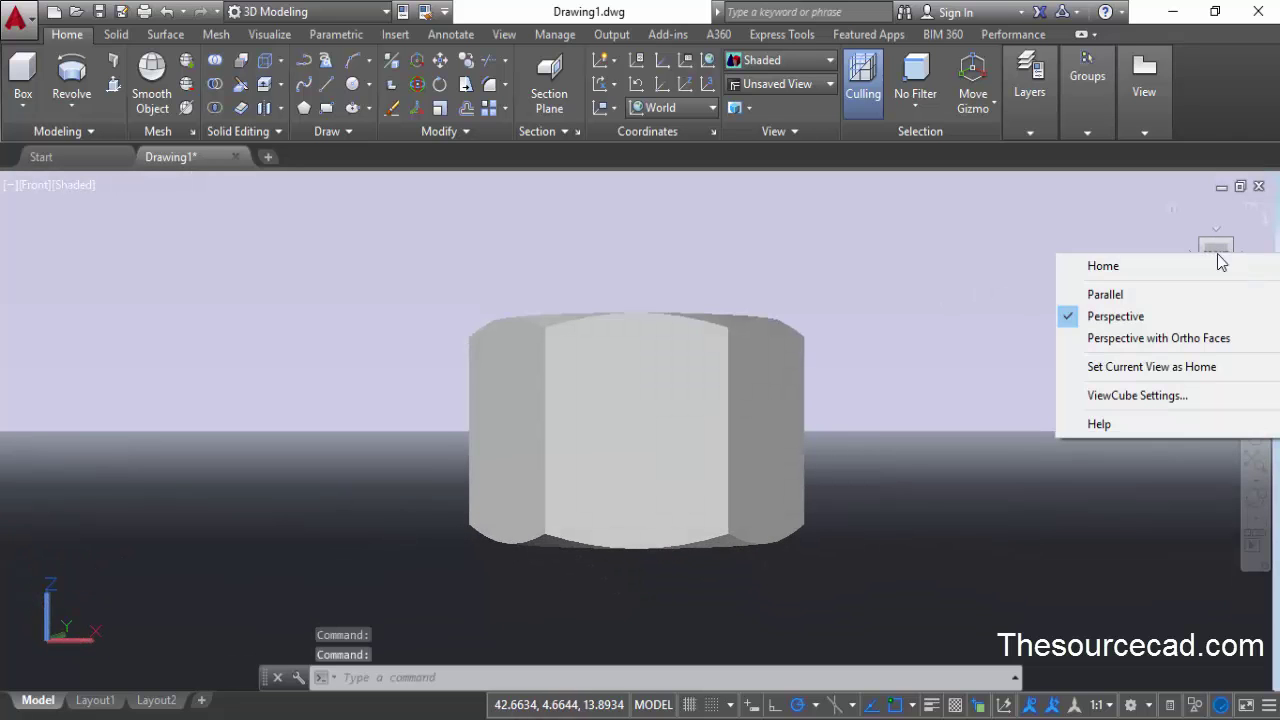
click(1136, 296)
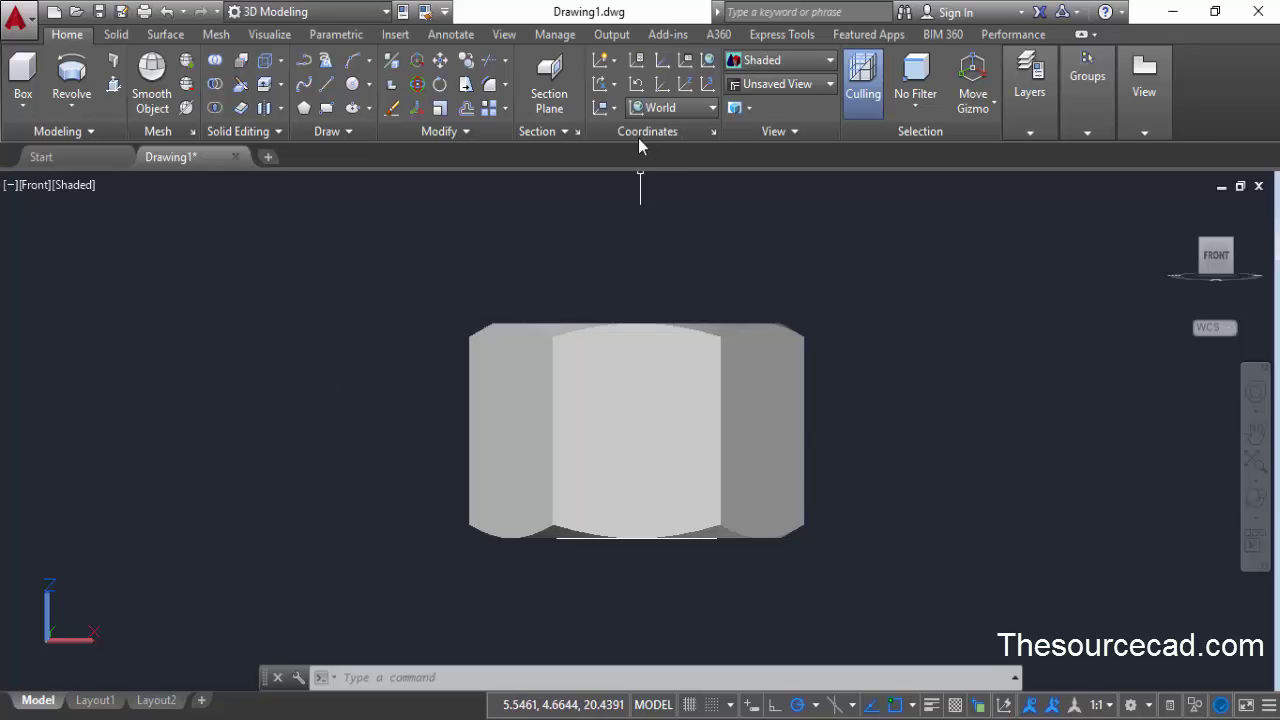
click(612, 108)
click(608, 133)
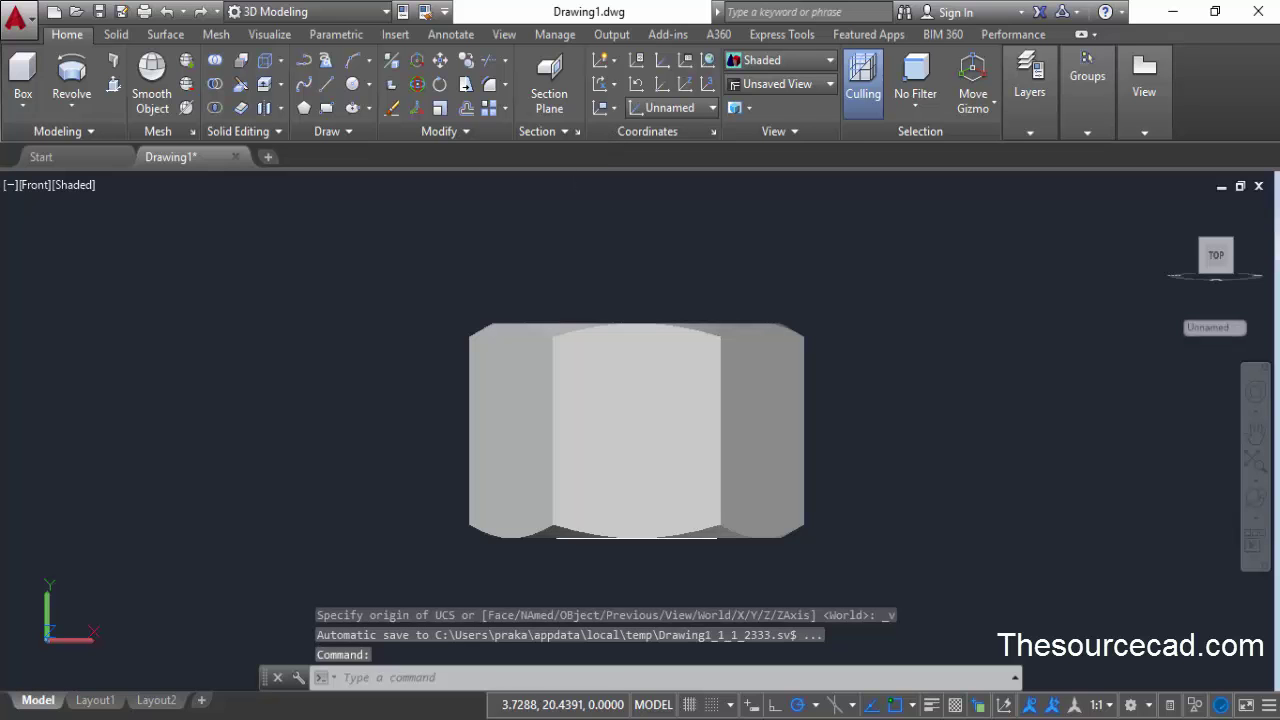
- Draw a 3 by 4 rectangle with lines to the left of the nut
click(329, 88)
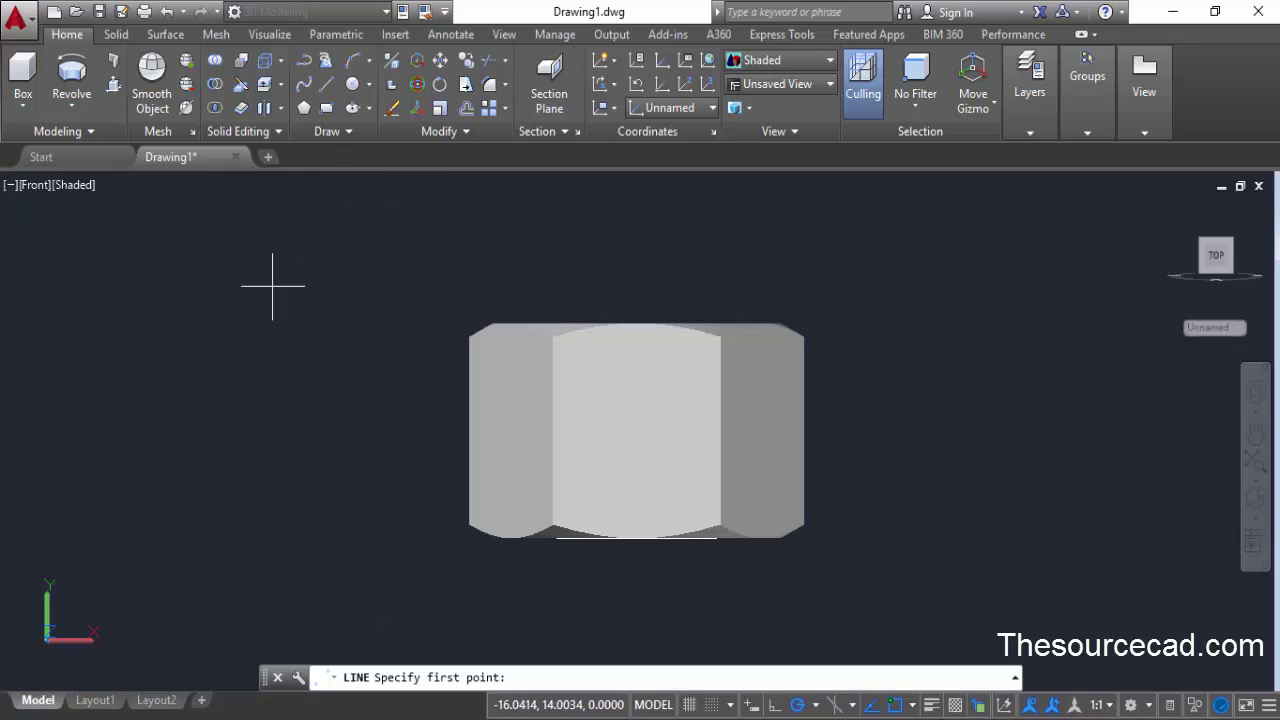
click(218, 330)
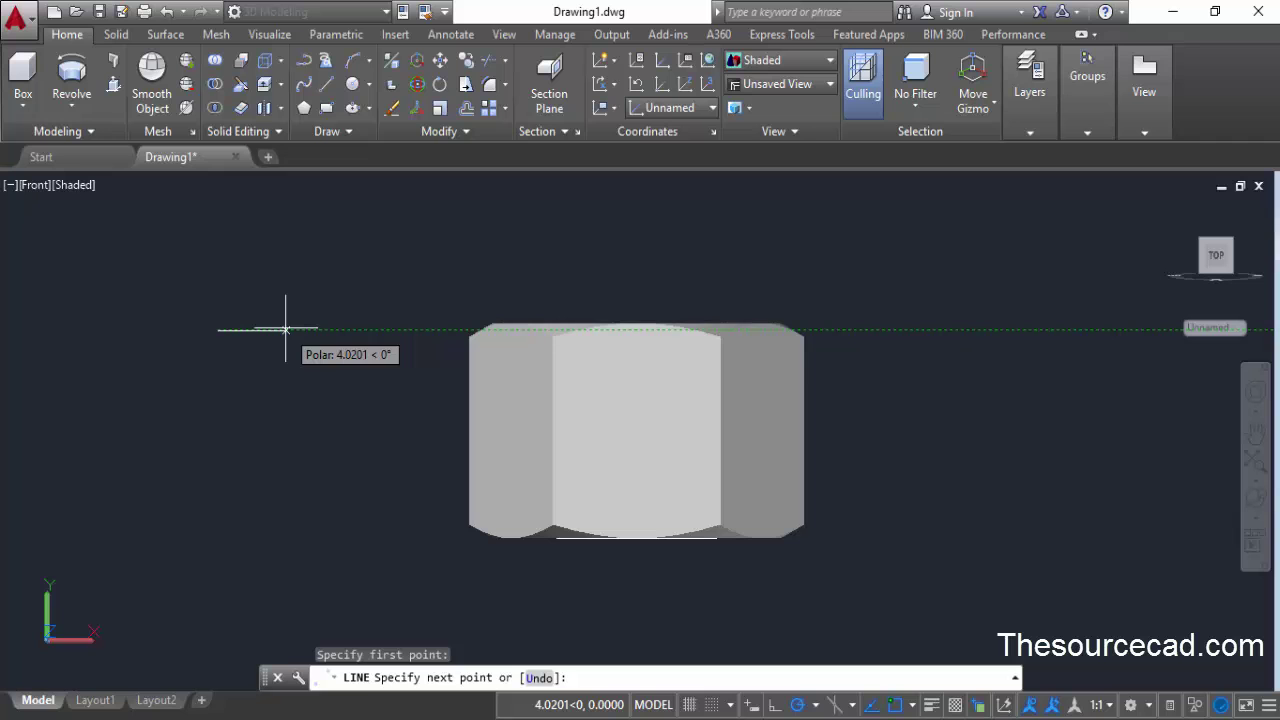
text(3)
key(Return)
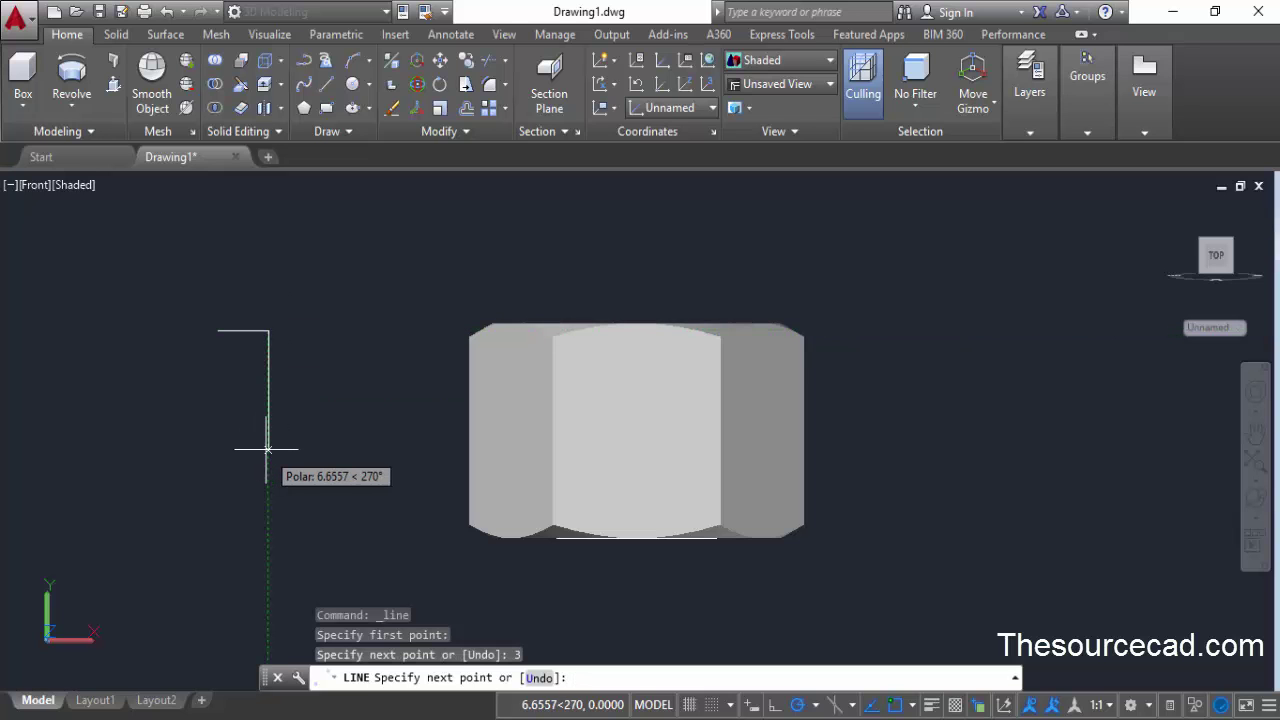
text(4)
key(Return)
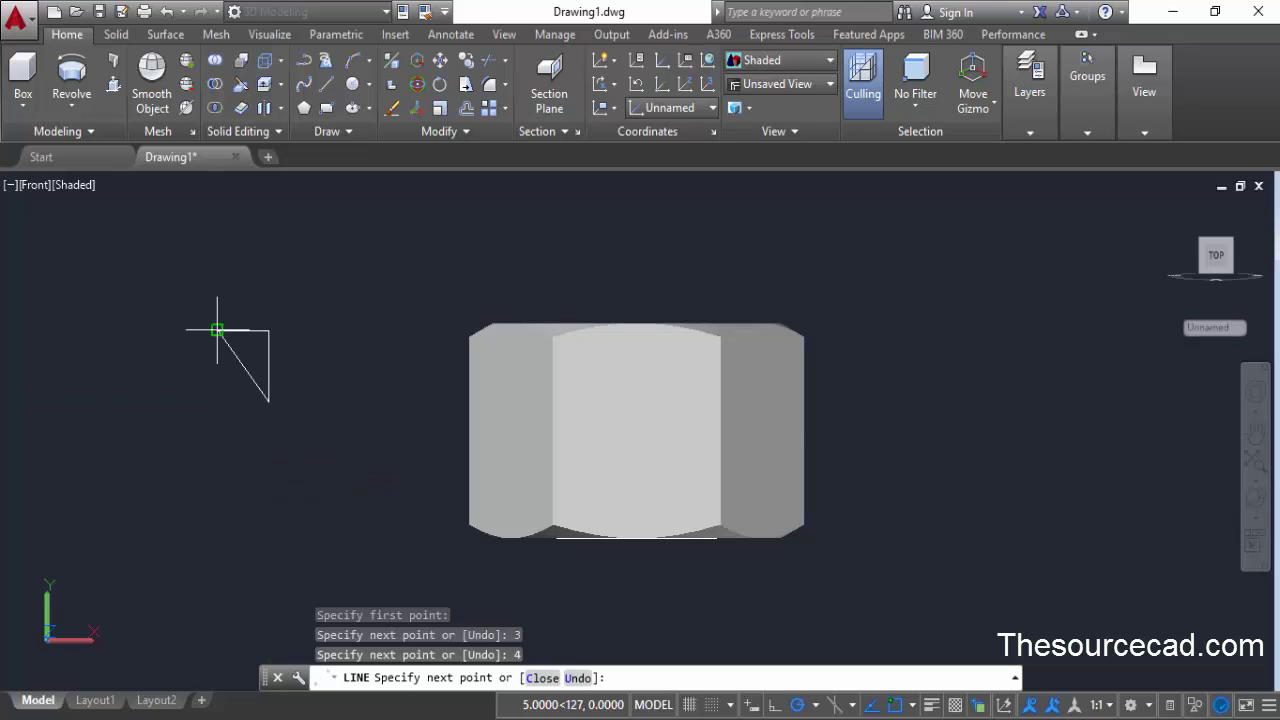
click(218, 400)
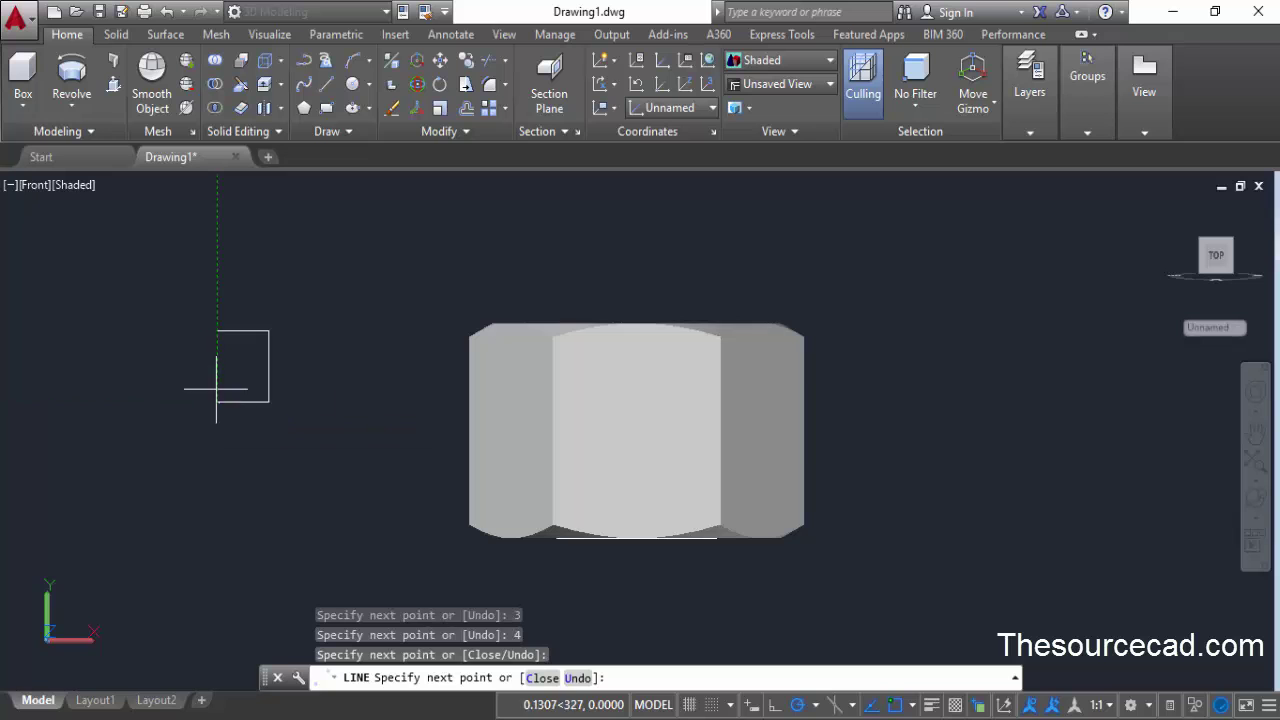
click(218, 330)
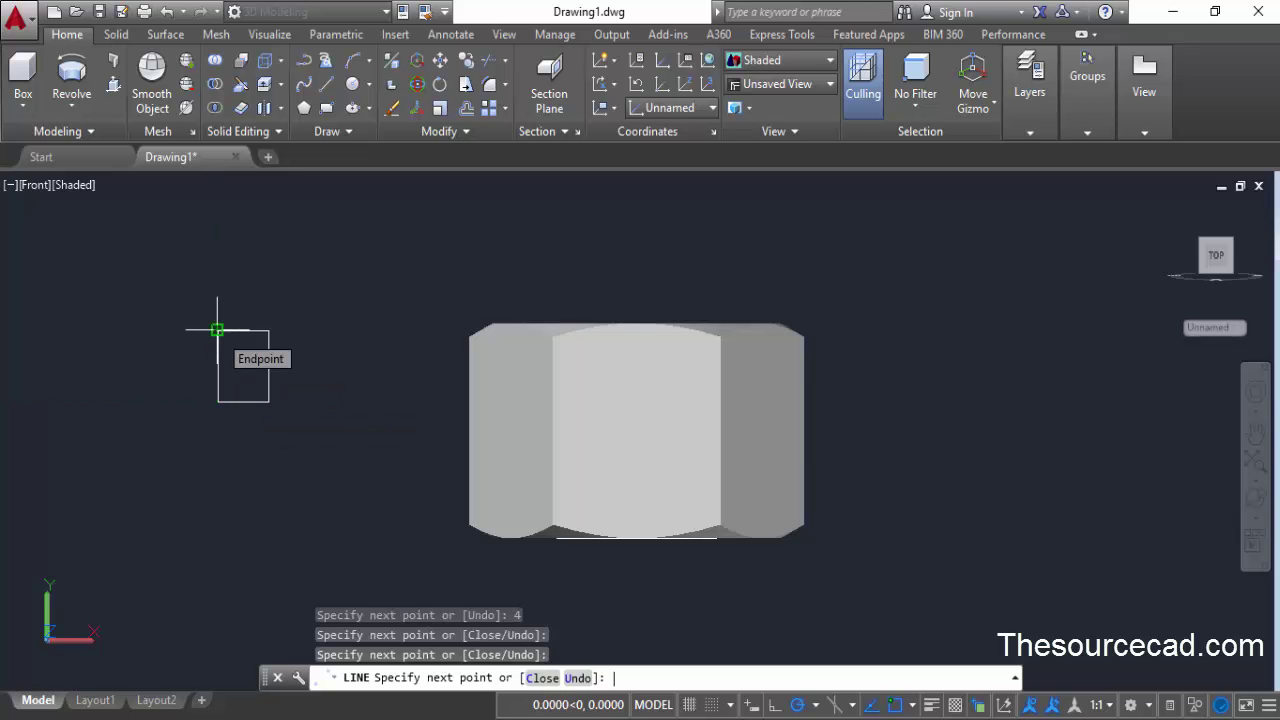
key(Return)
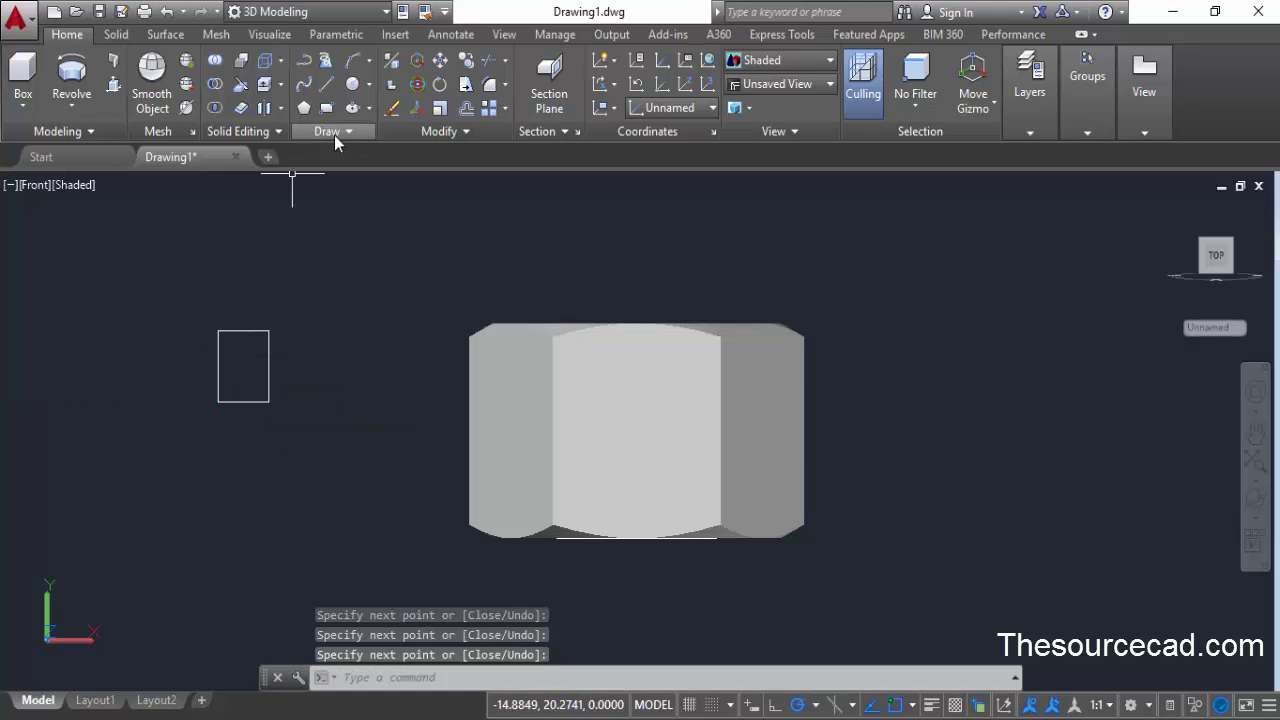
- Add a Center-Start-End arc across the rectangle's bottom, centred at its midpoint
click(370, 61)
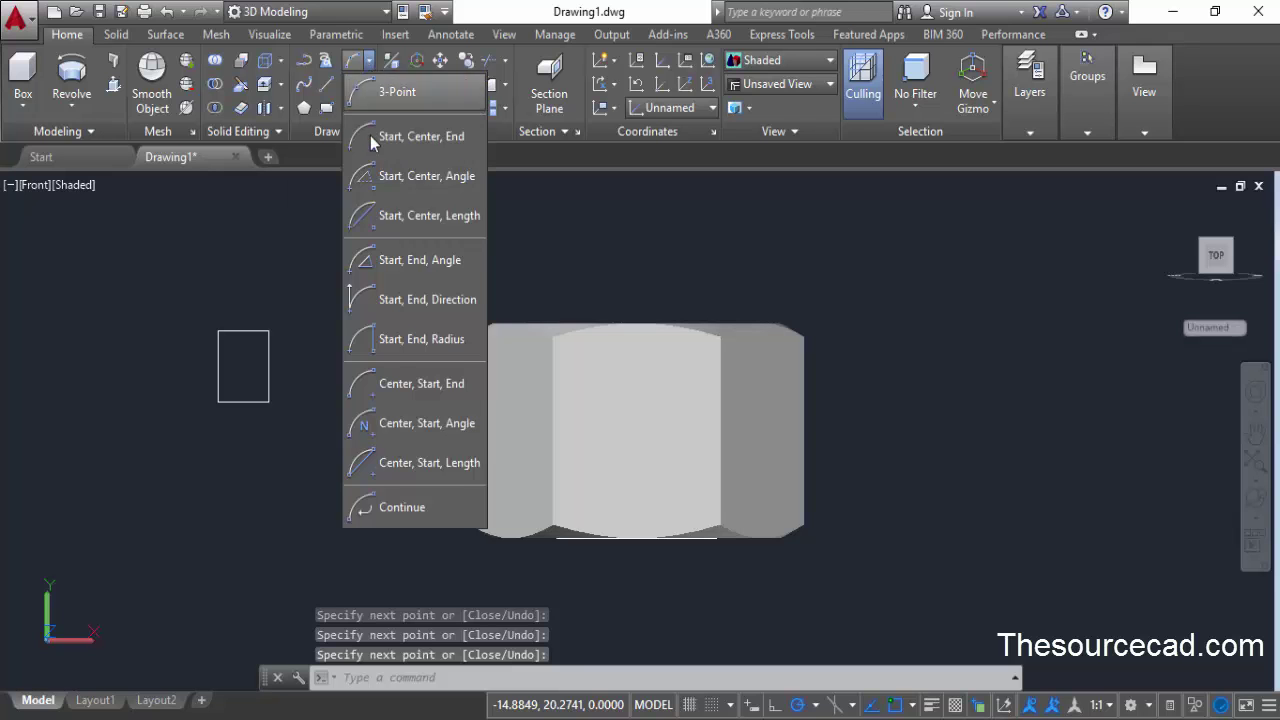
click(407, 389)
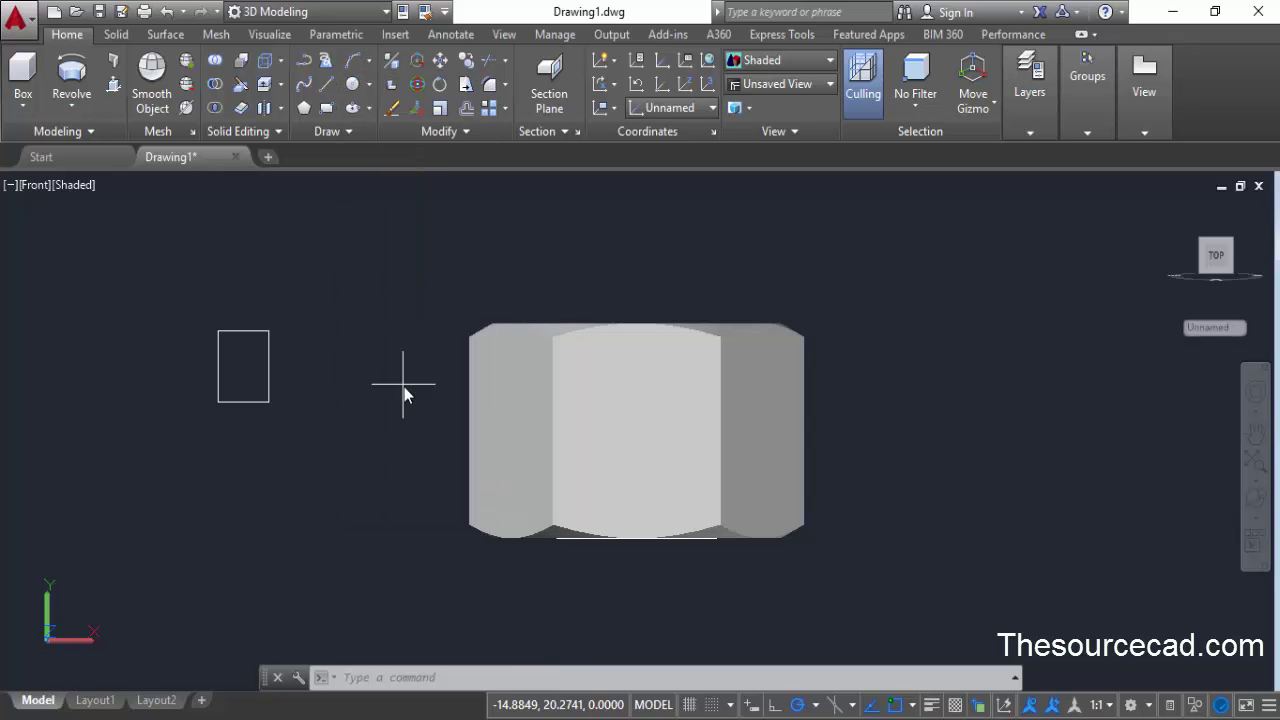
click(243, 402)
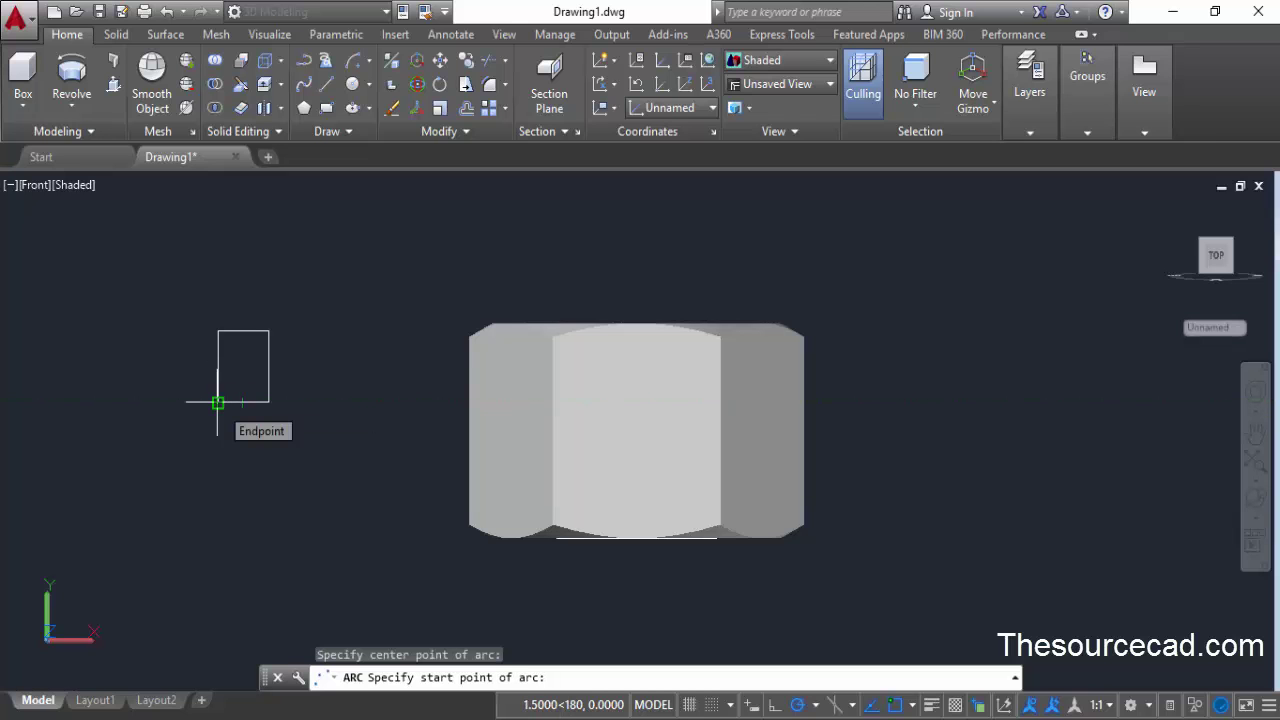
click(218, 402)
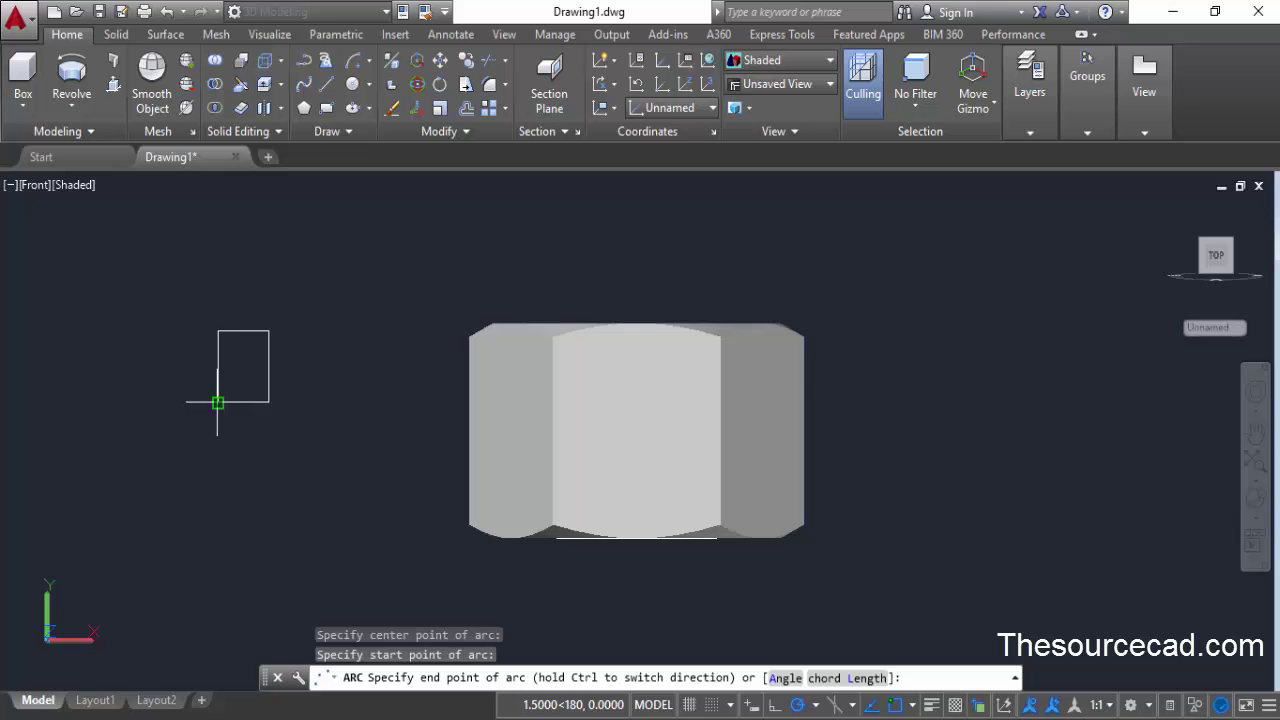
click(269, 402)
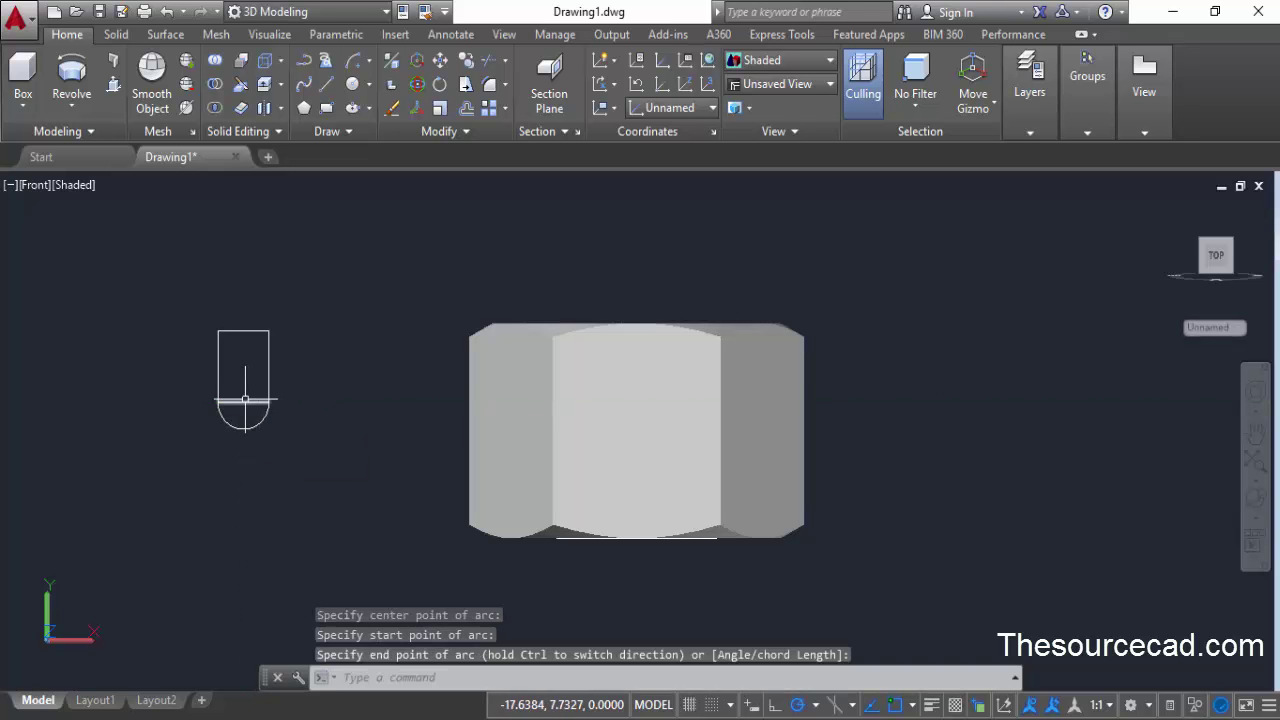
- Erase the rectangle's bottom line and join the remaining pieces into one polyline
click(265, 403)
right_click(329, 297)
click(372, 359)
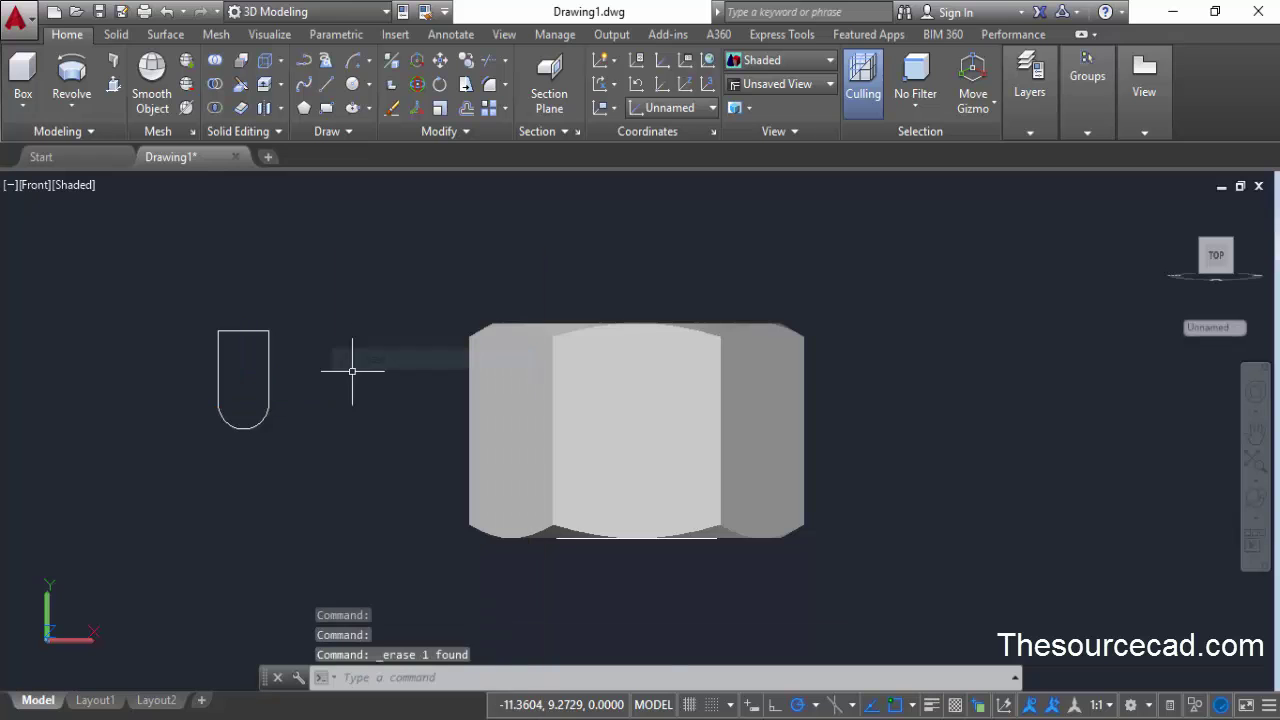
click(318, 482)
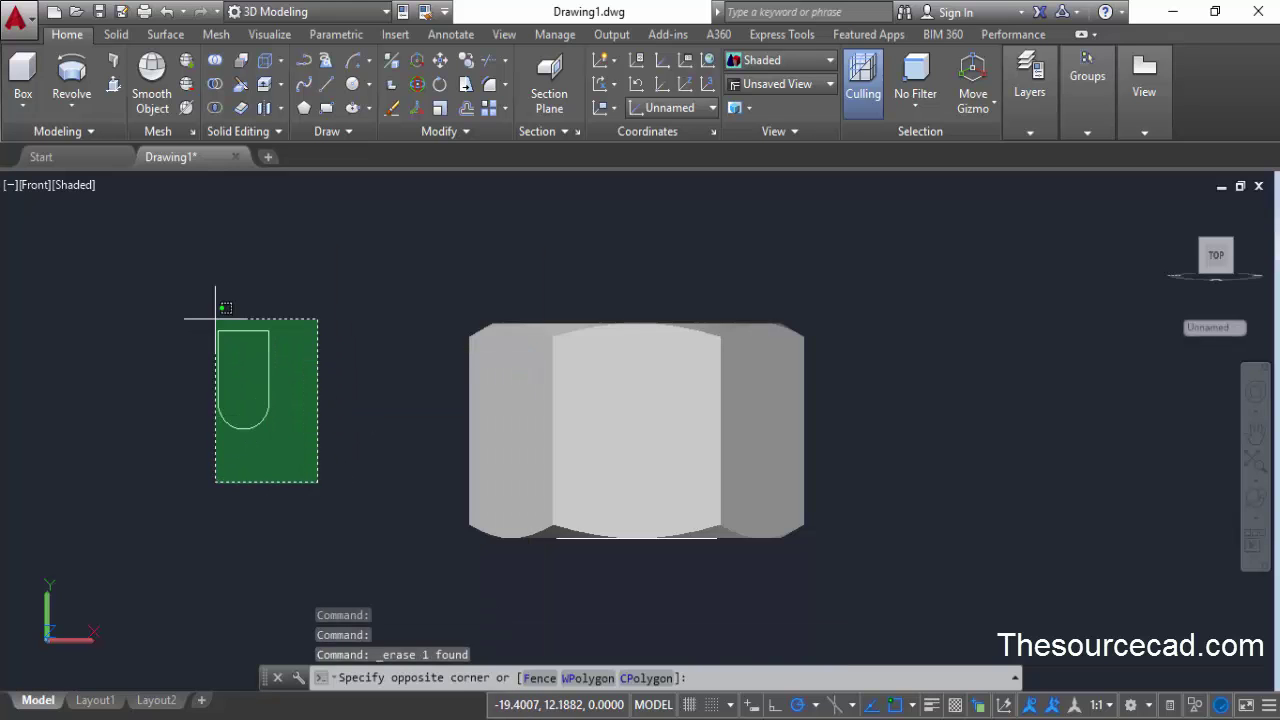
click(180, 286)
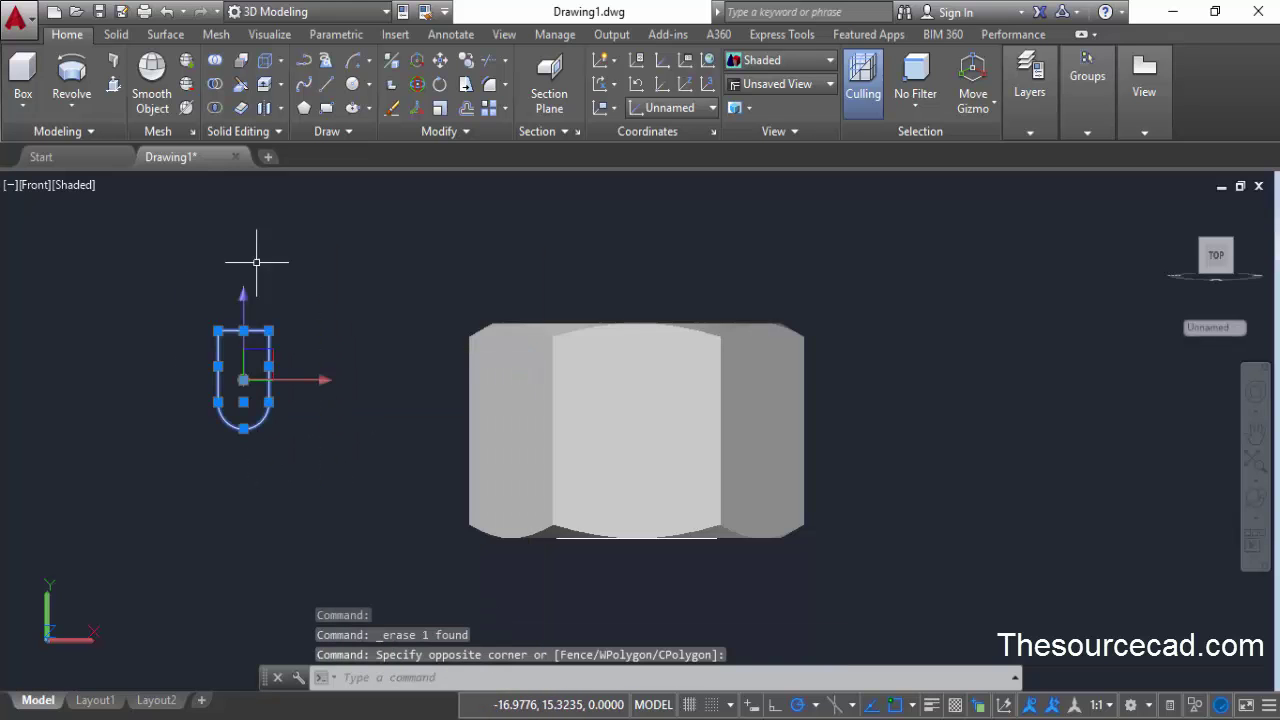
click(466, 135)
click(462, 179)
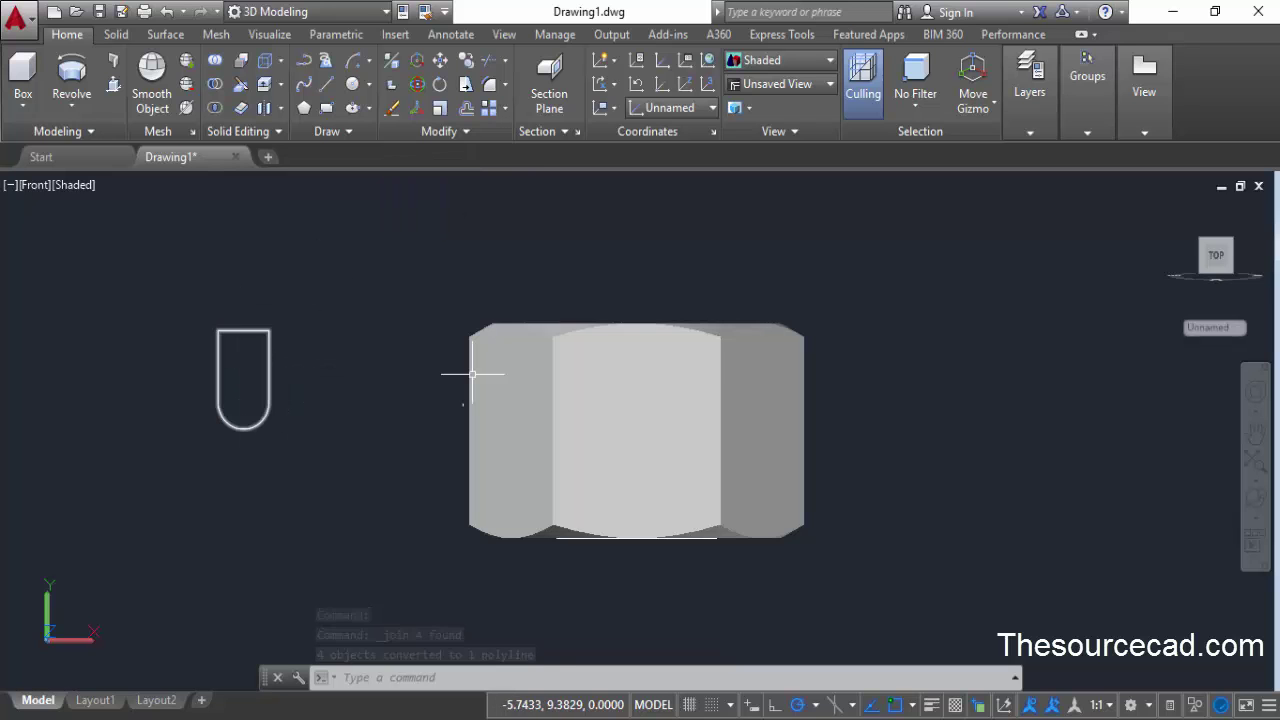
click(1174, 211)
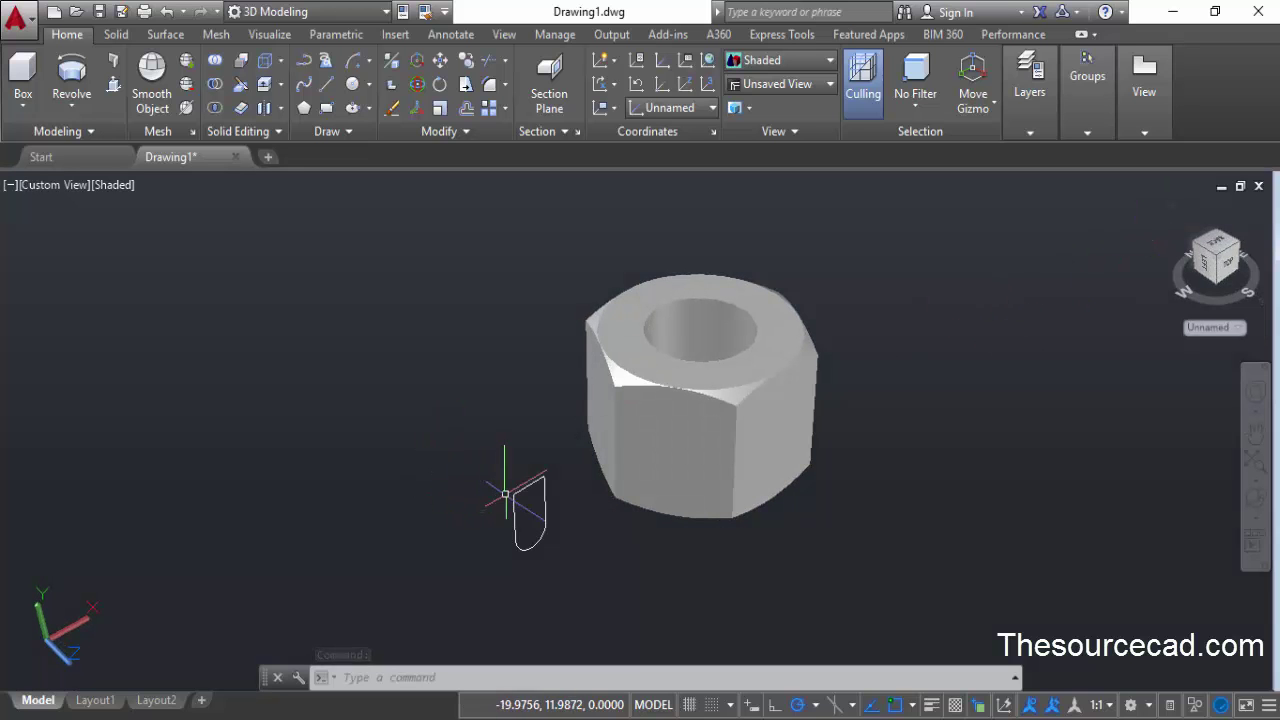
- Move the U-shaped profile from its midpoint to the centre of the nut's top face
click(709, 322)
key(Escape)
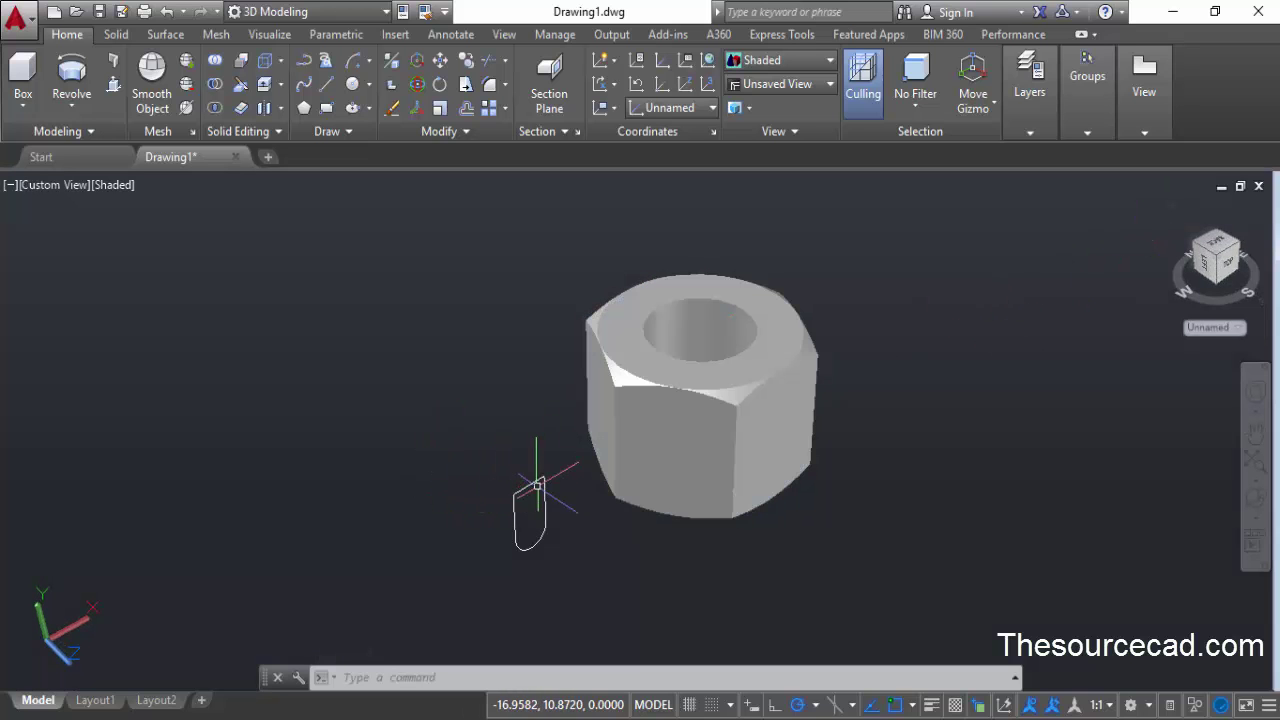
click(544, 505)
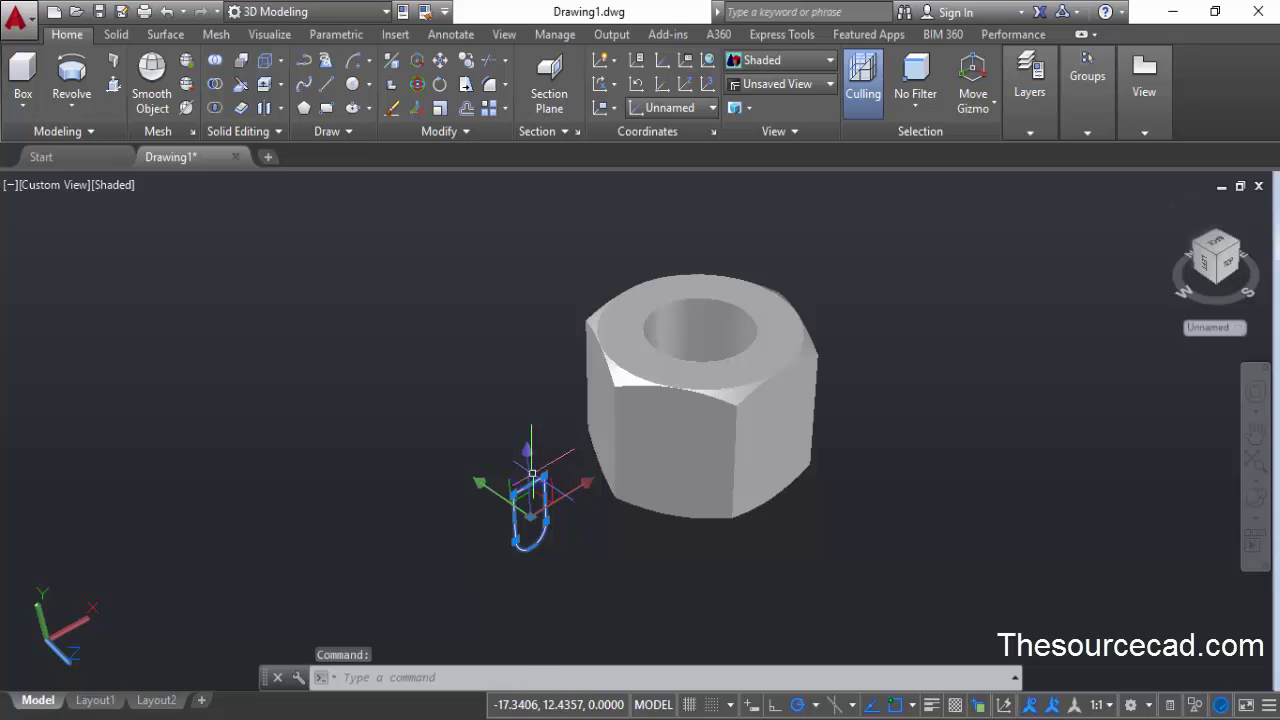
click(441, 68)
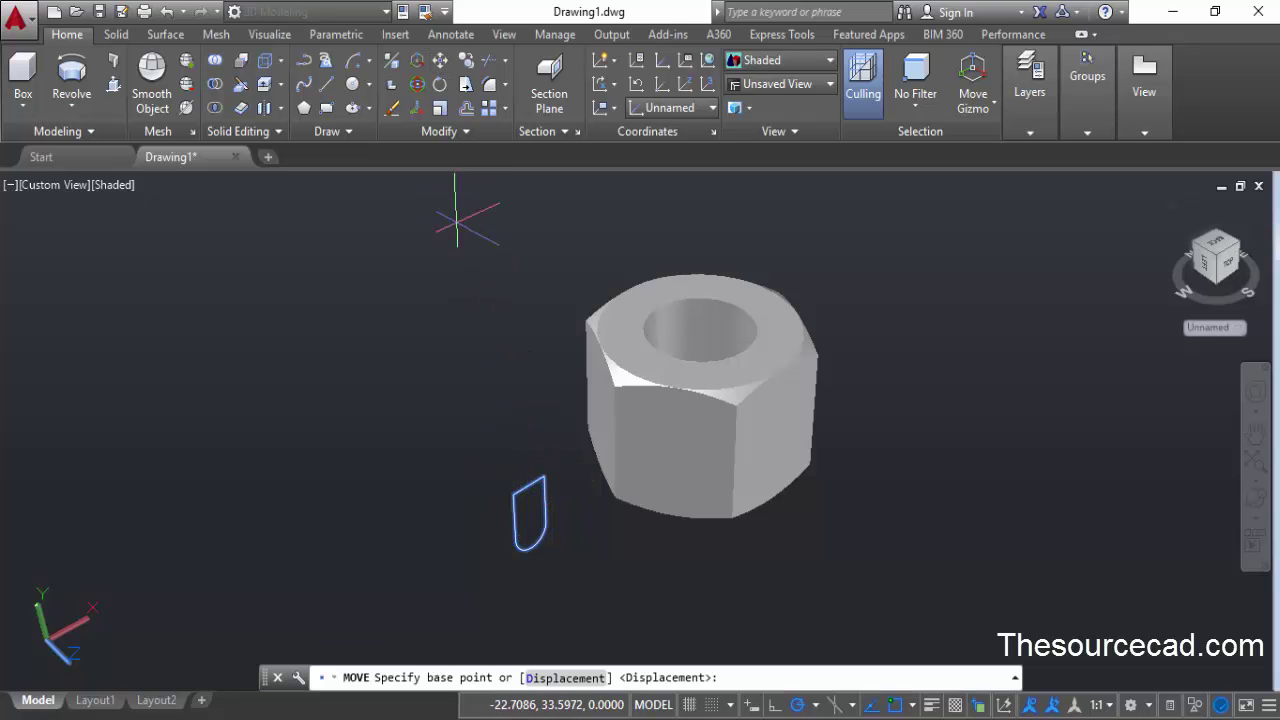
click(529, 514)
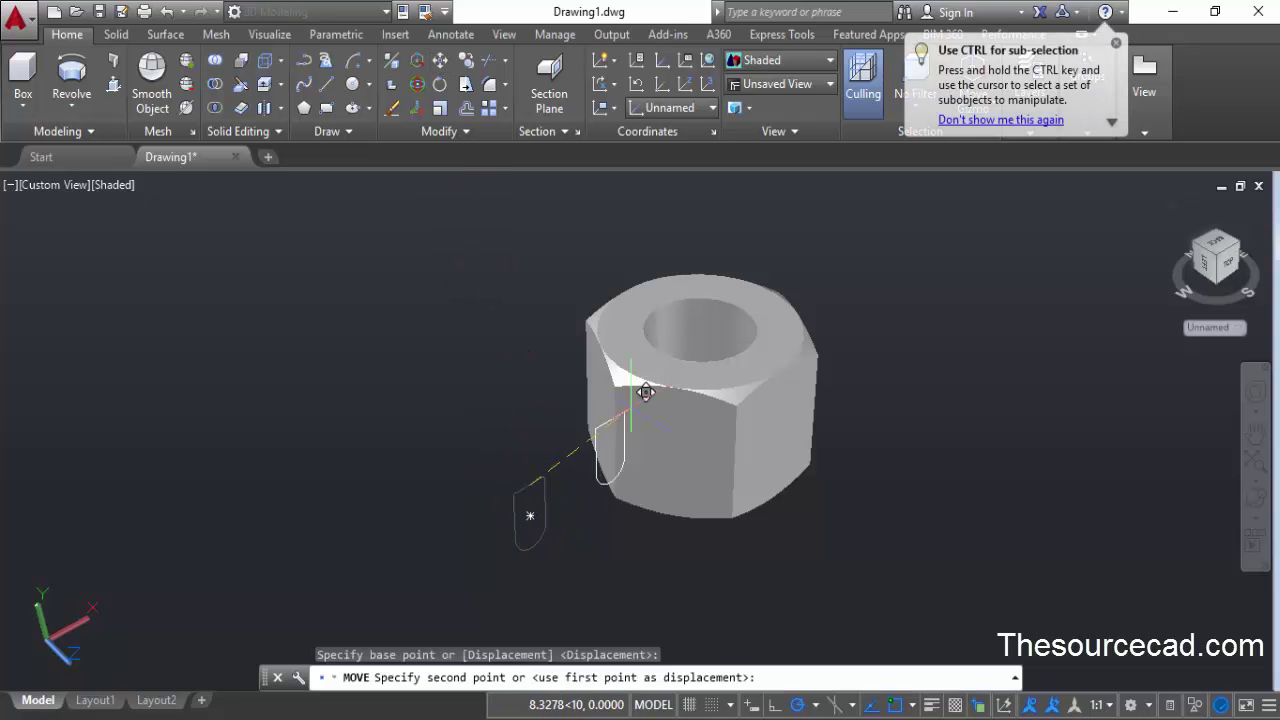
click(702, 330)
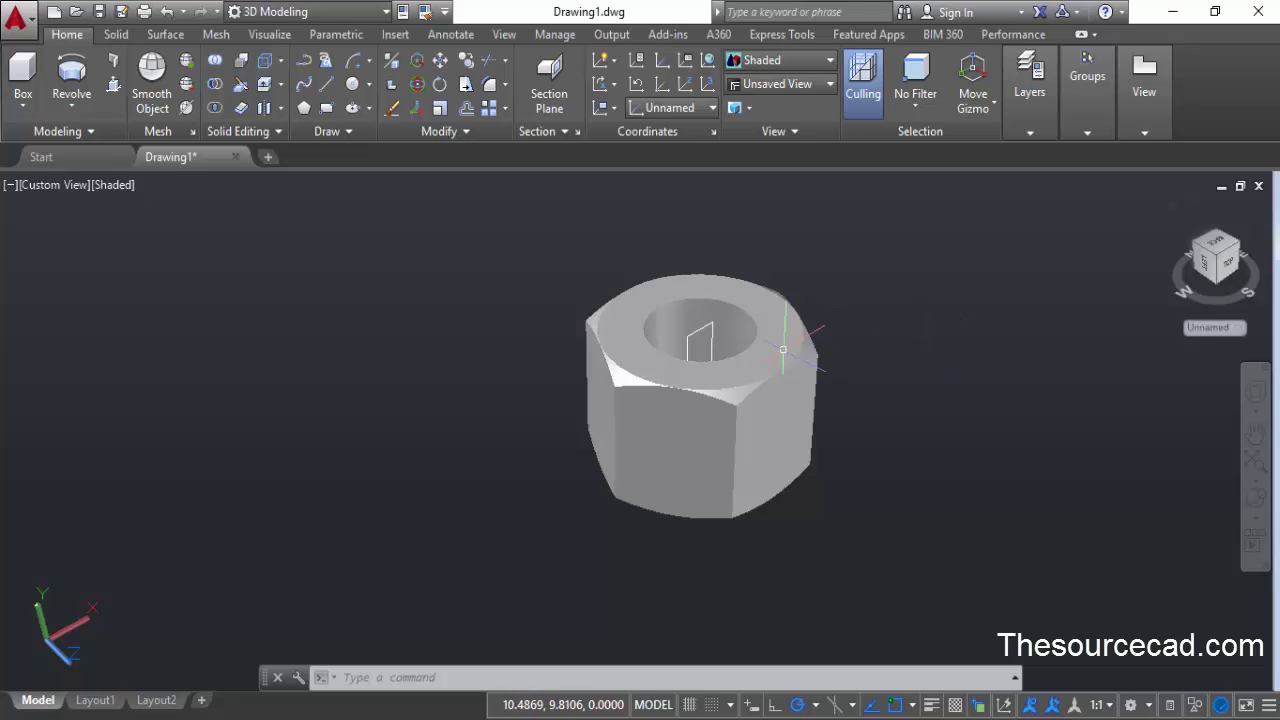
- Extrude the U-shaped profile into a long solid bar reaching outward past the nut's side
click(70, 104)
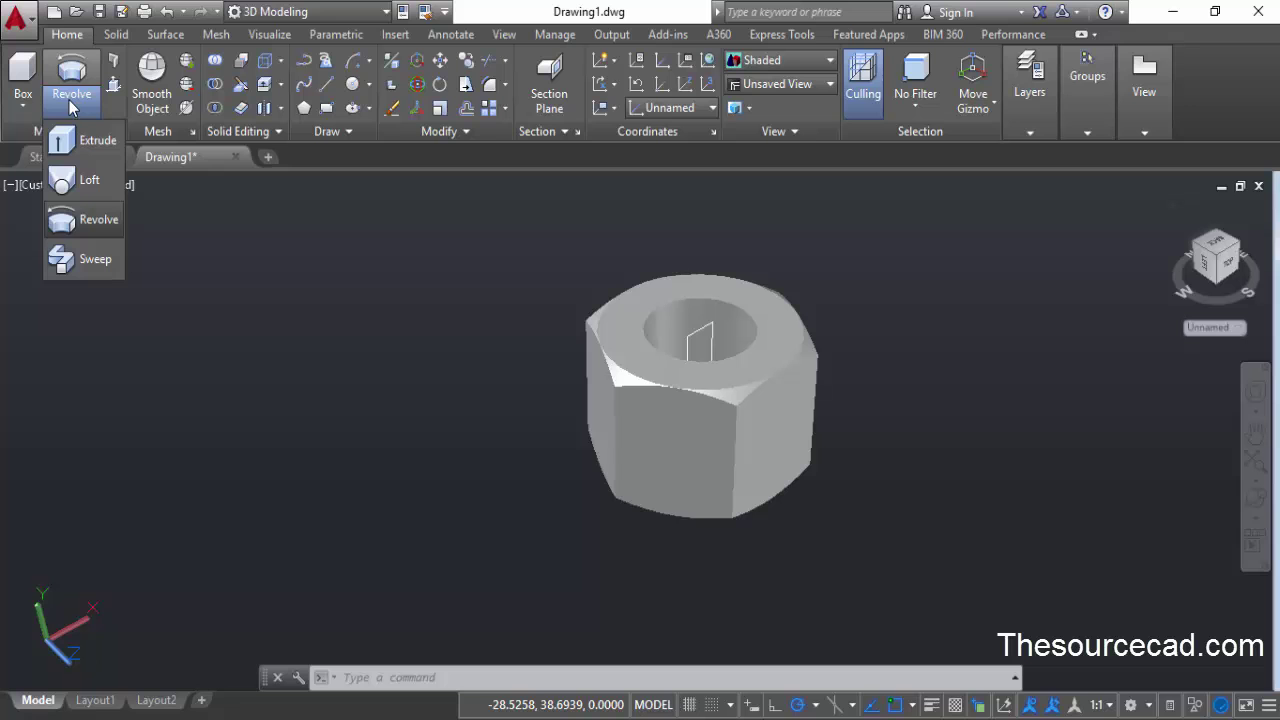
click(80, 146)
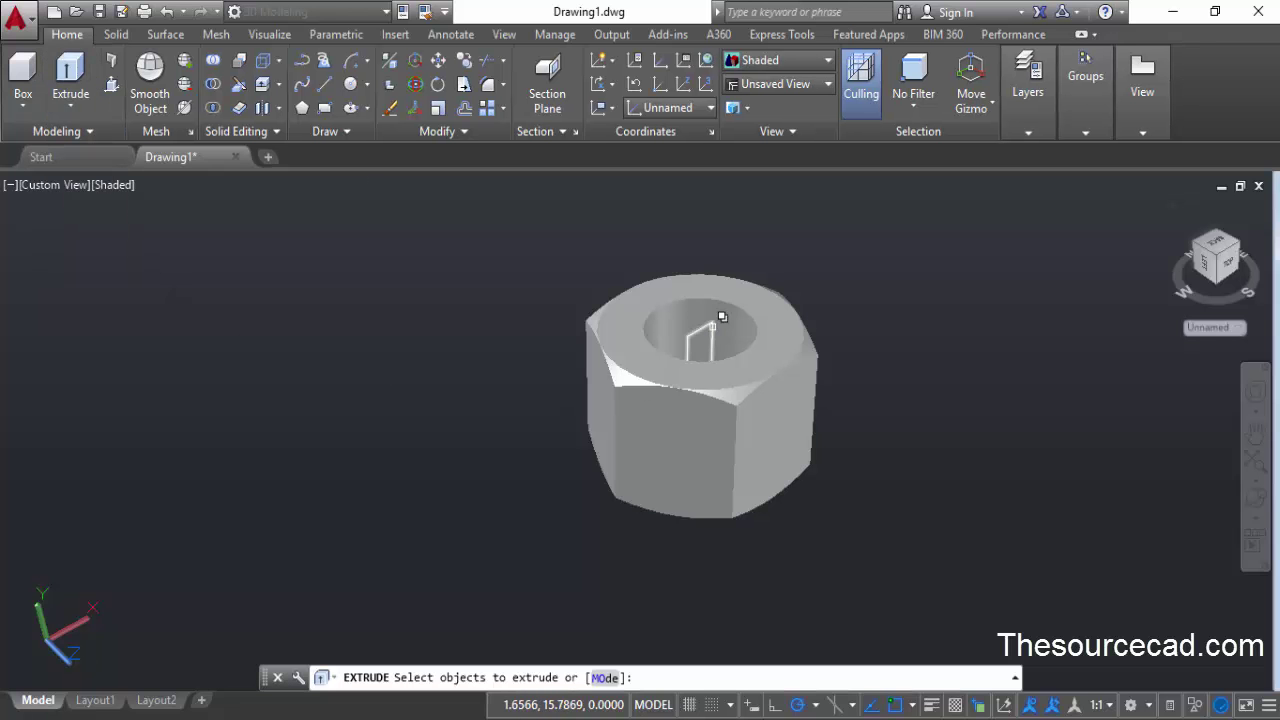
right_click(776, 238)
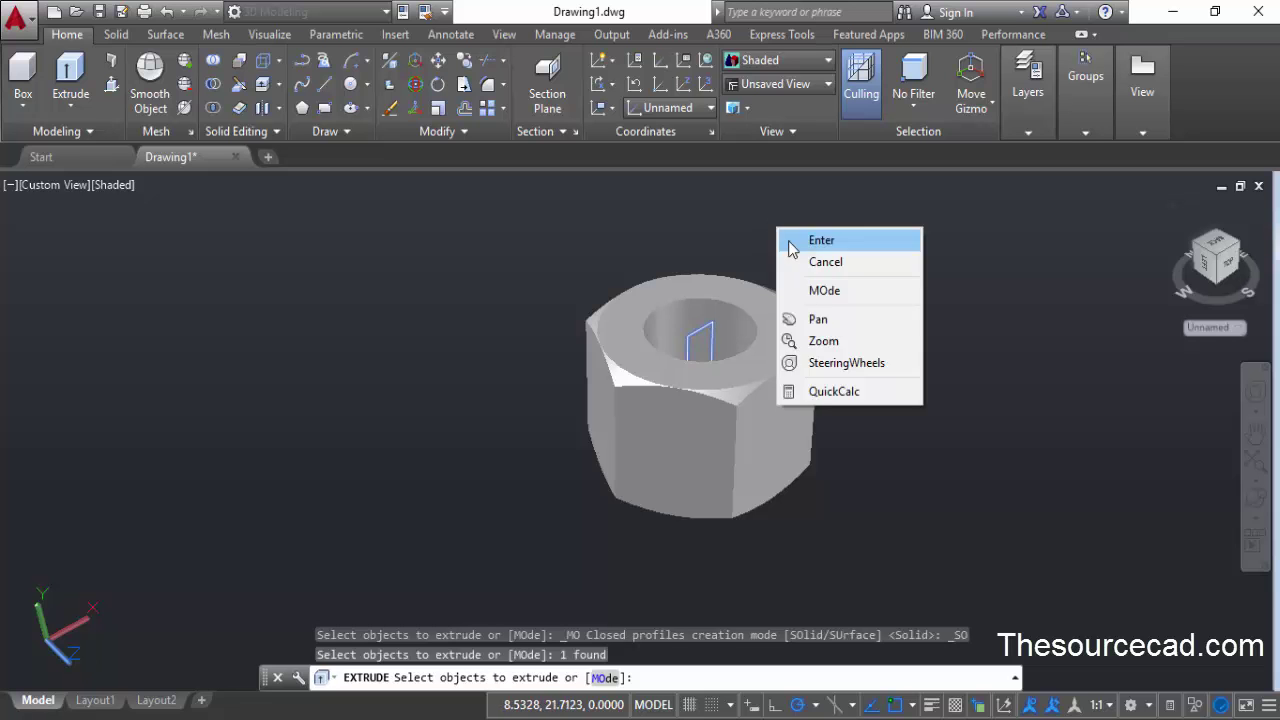
click(790, 242)
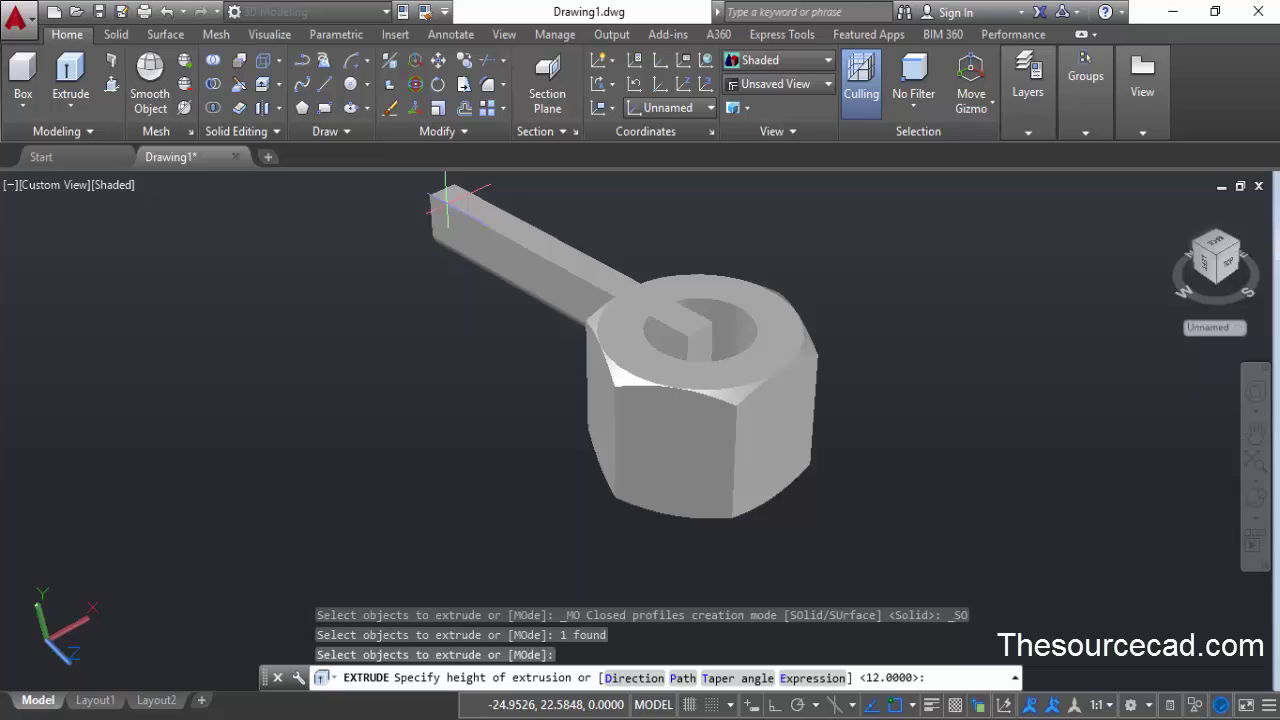
click(446, 198)
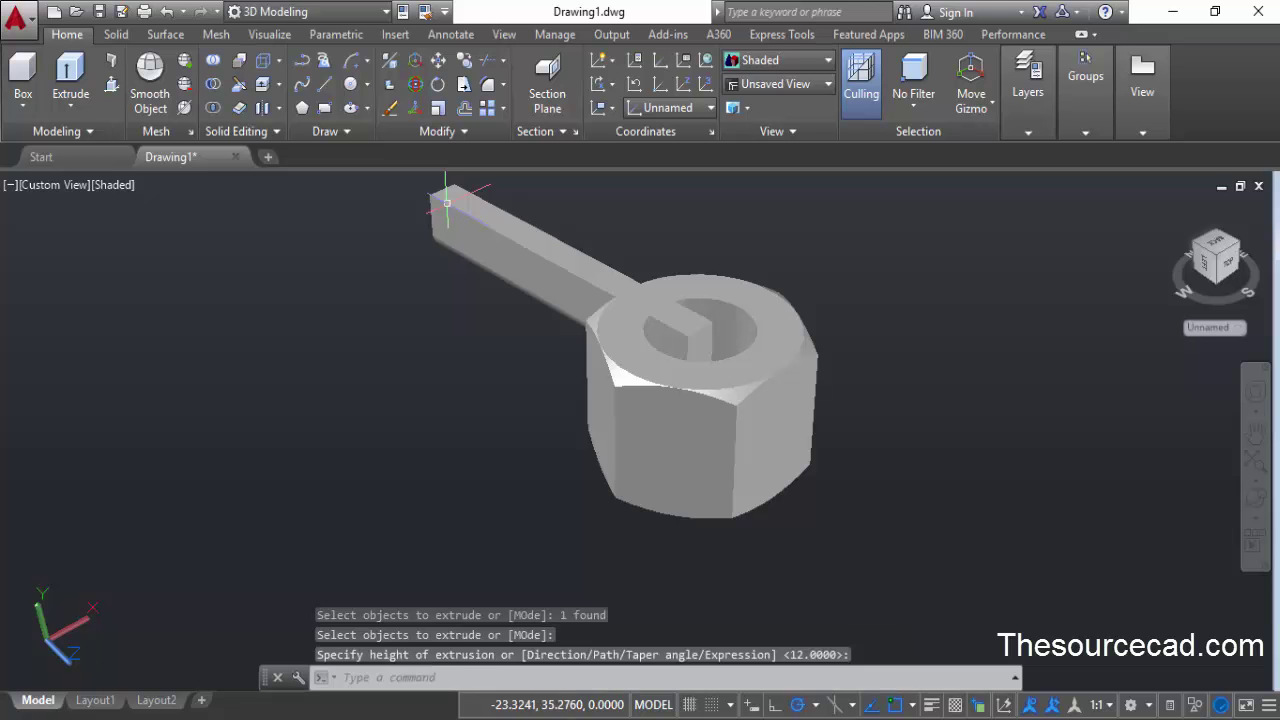
click(480, 222)
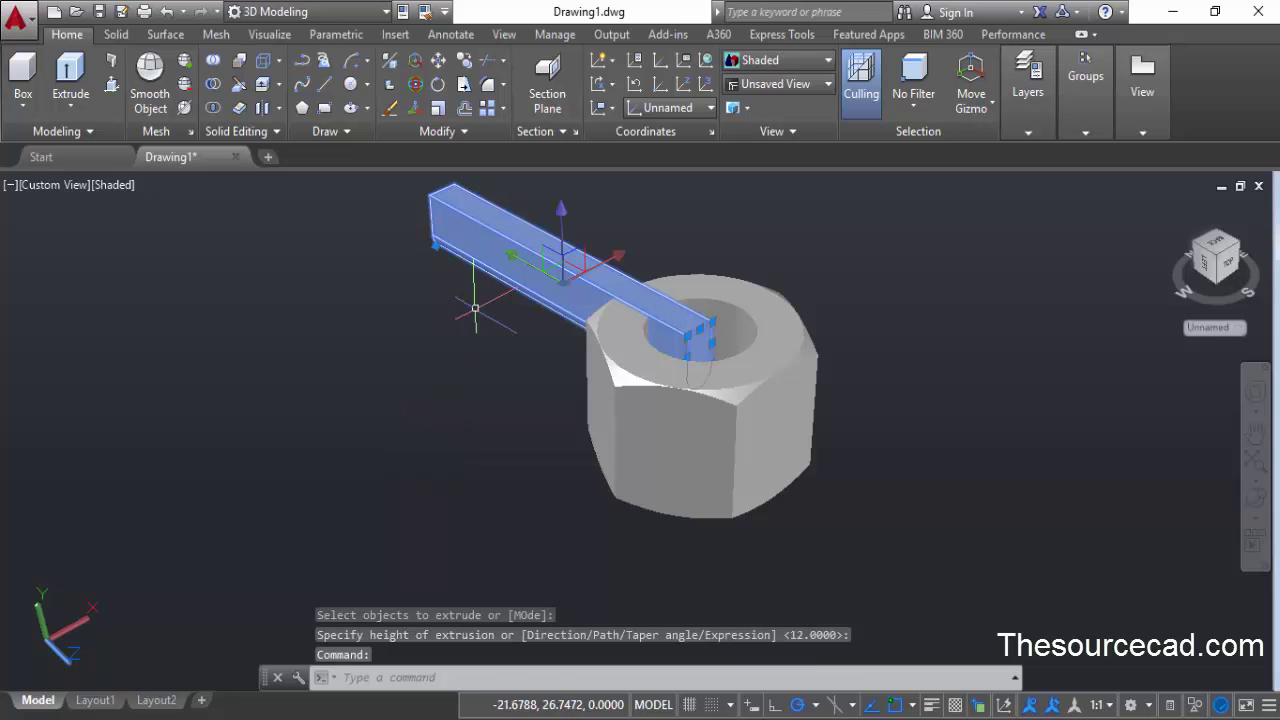
- Slide the bar along its length so it passes through the nut, protruding both sides
click(568, 266)
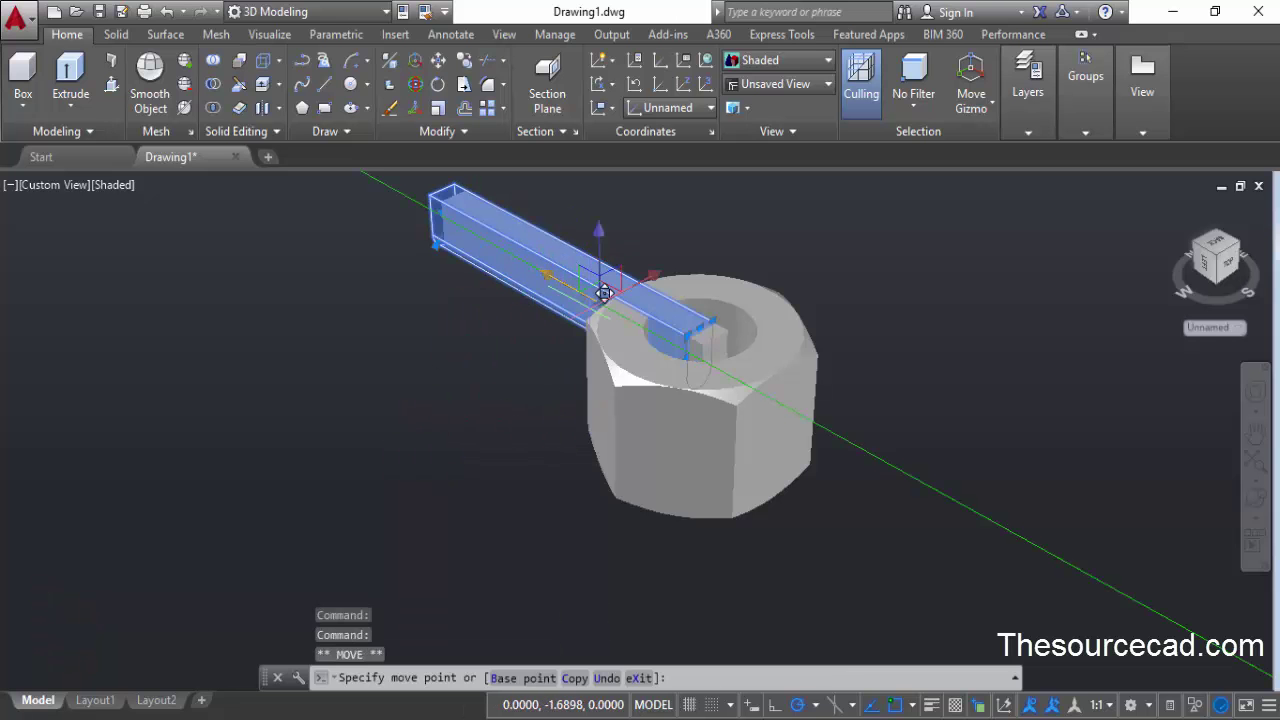
click(662, 372)
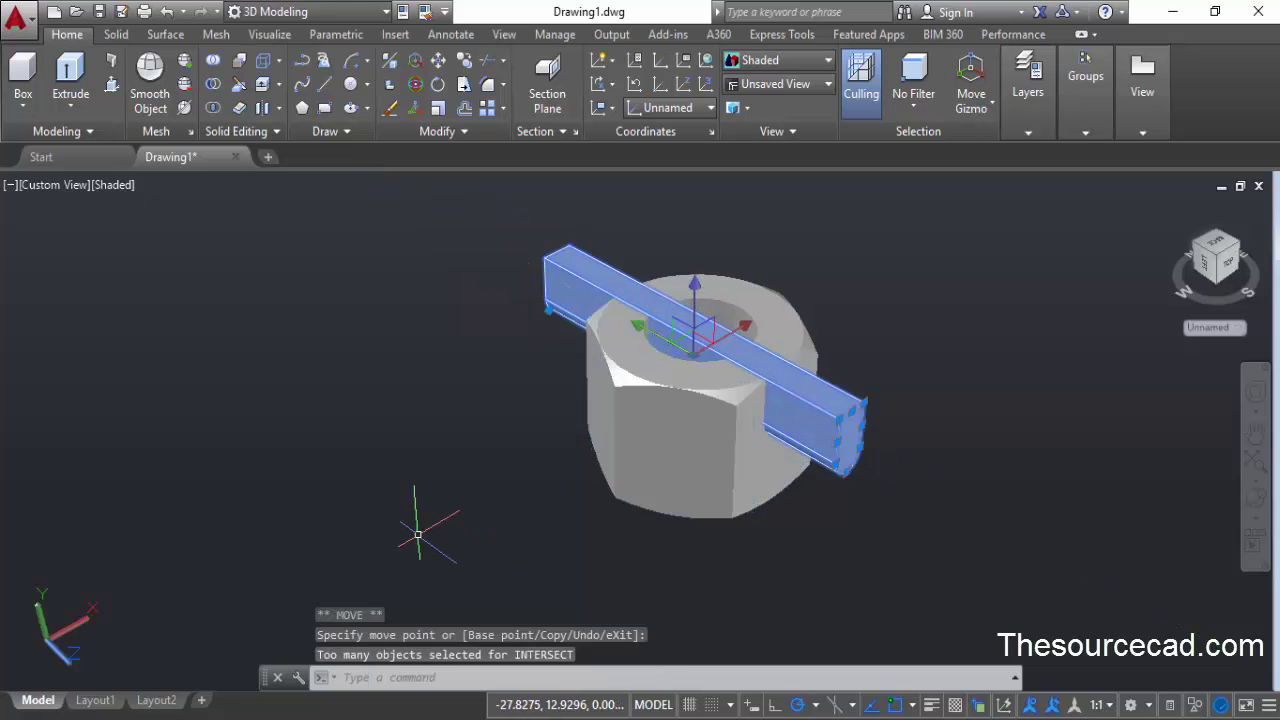
key(Escape)
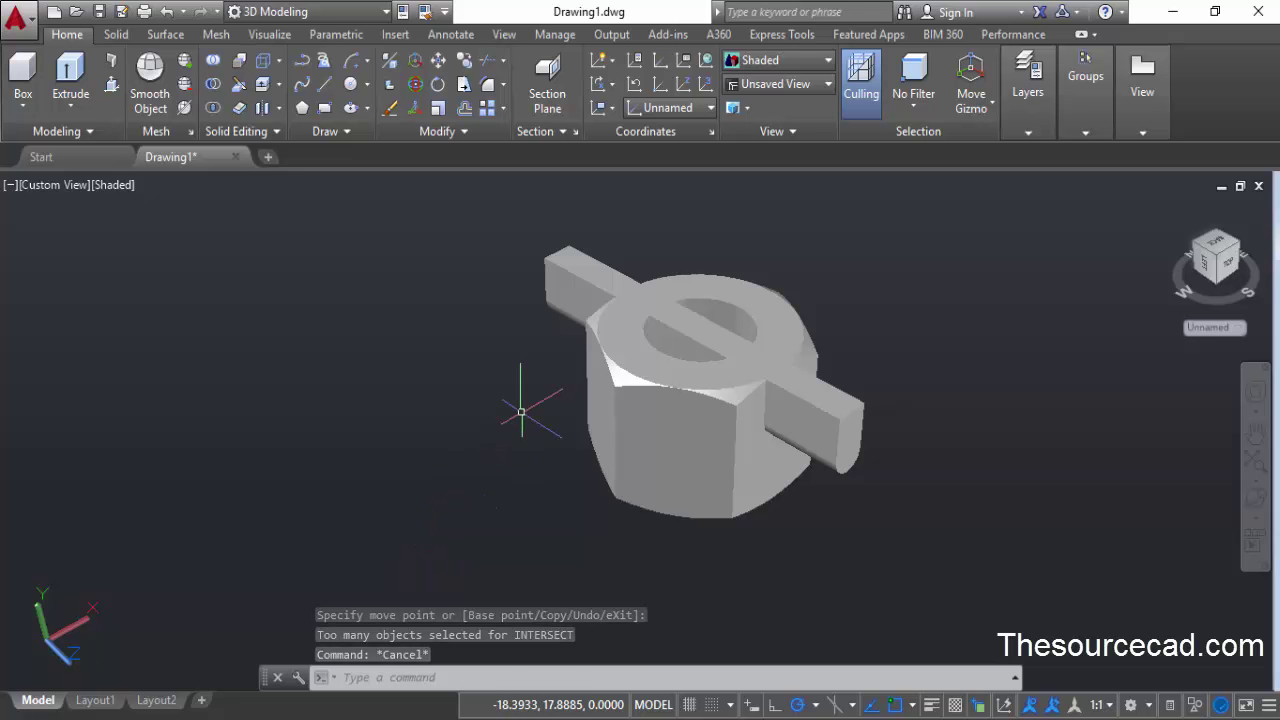
click(559, 272)
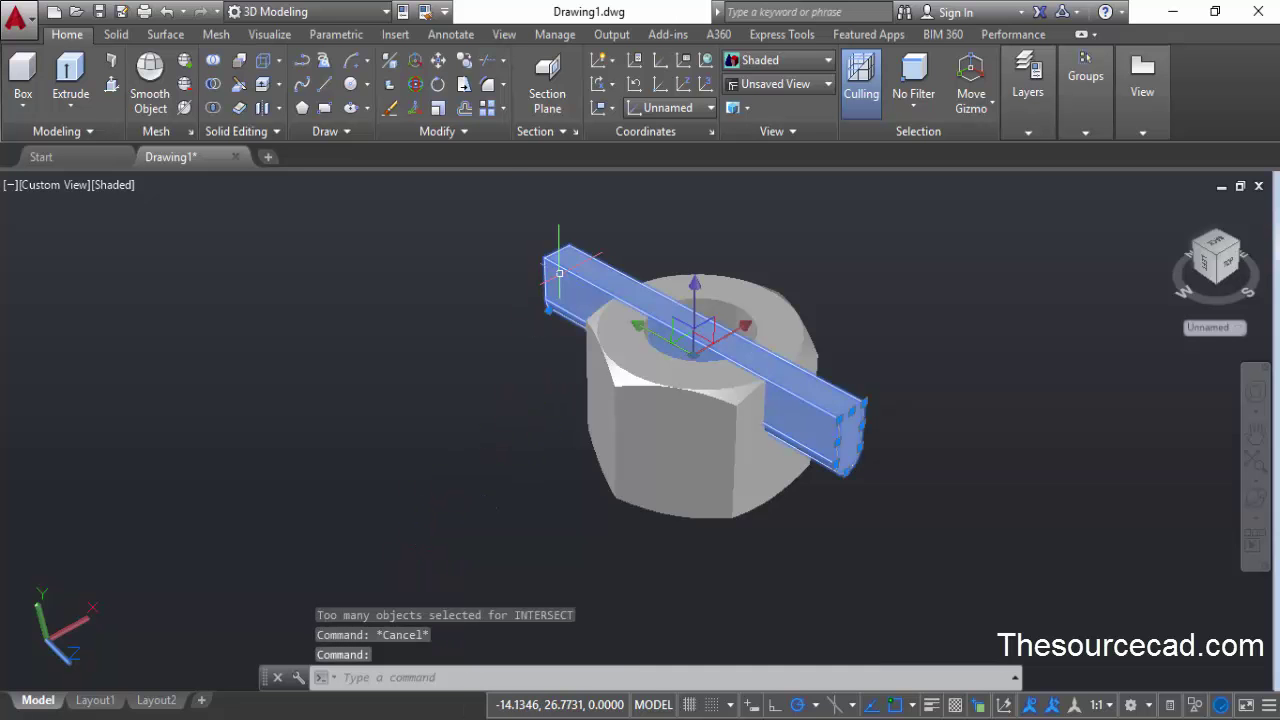
click(507, 113)
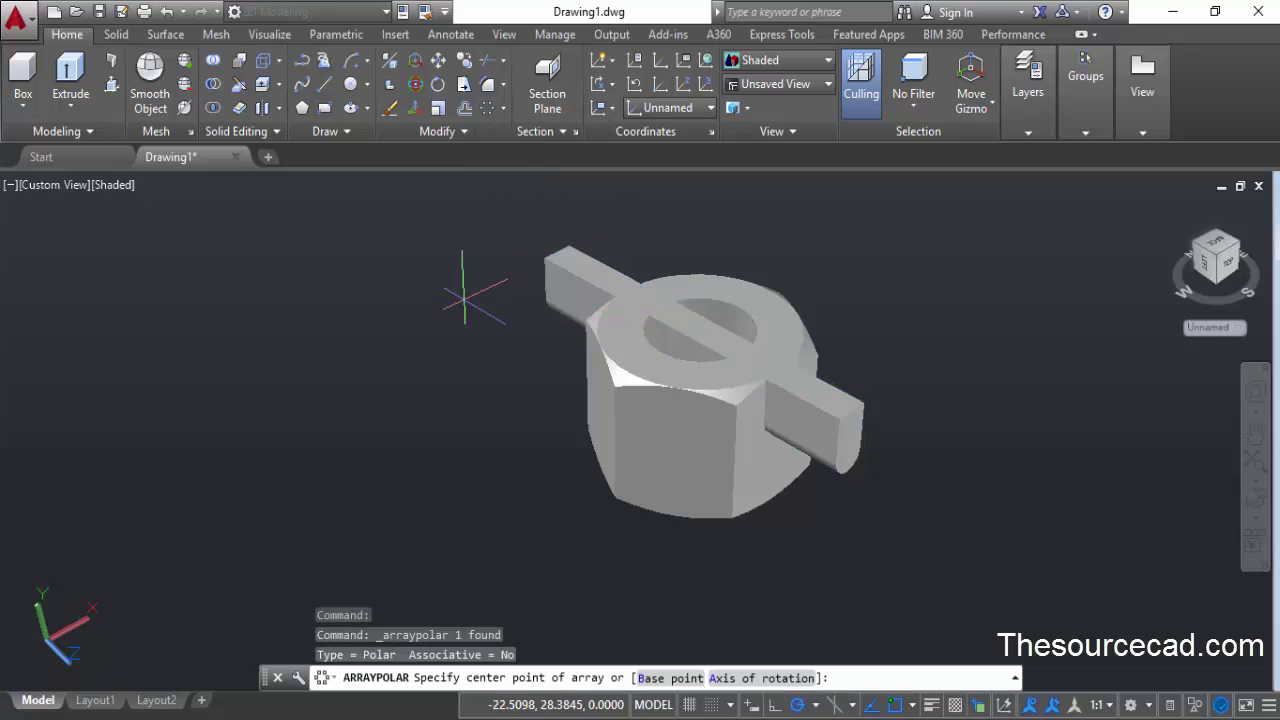
- Polar-array the bar as 3 items about the axis through the nut's top and bottom centres
click(752, 679)
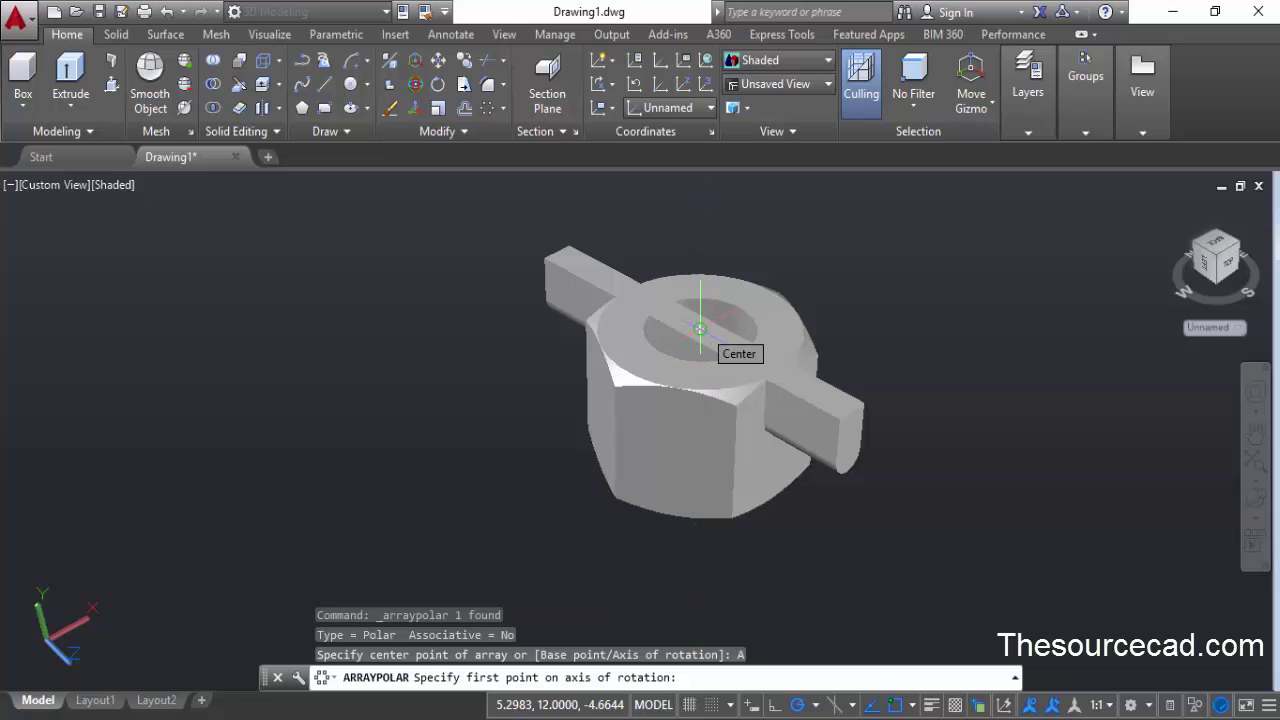
click(700, 328)
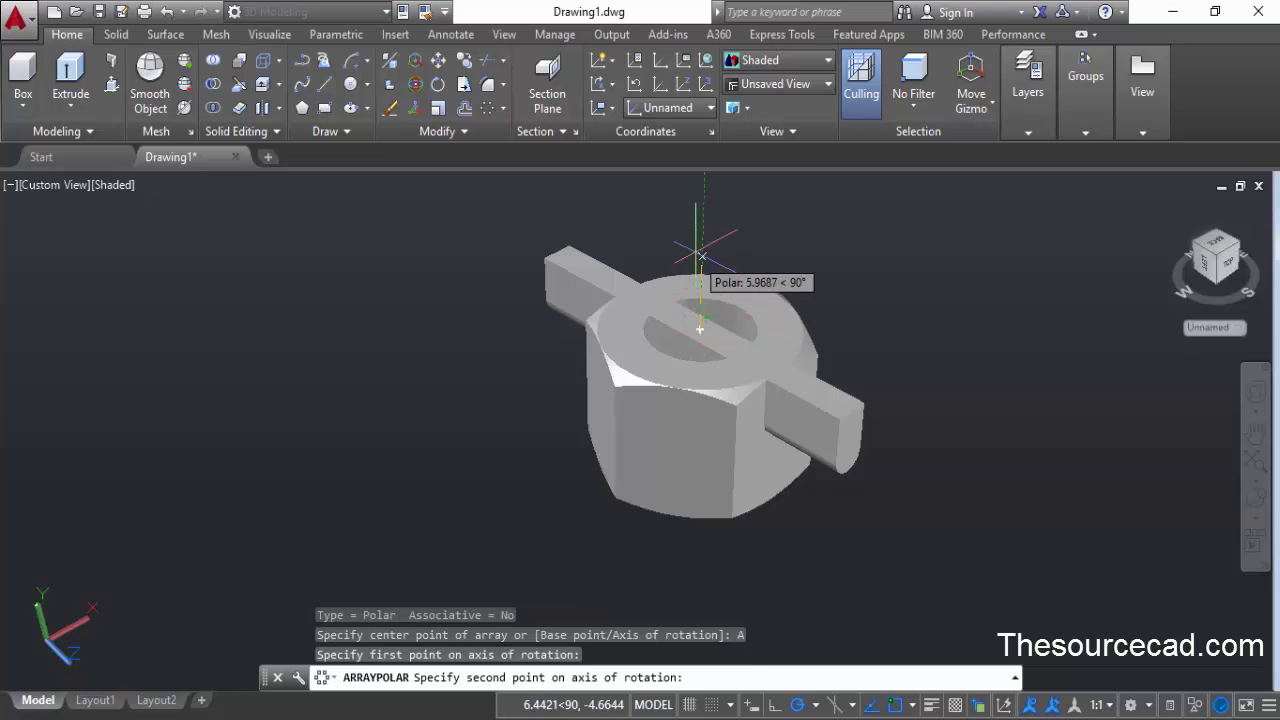
click(697, 453)
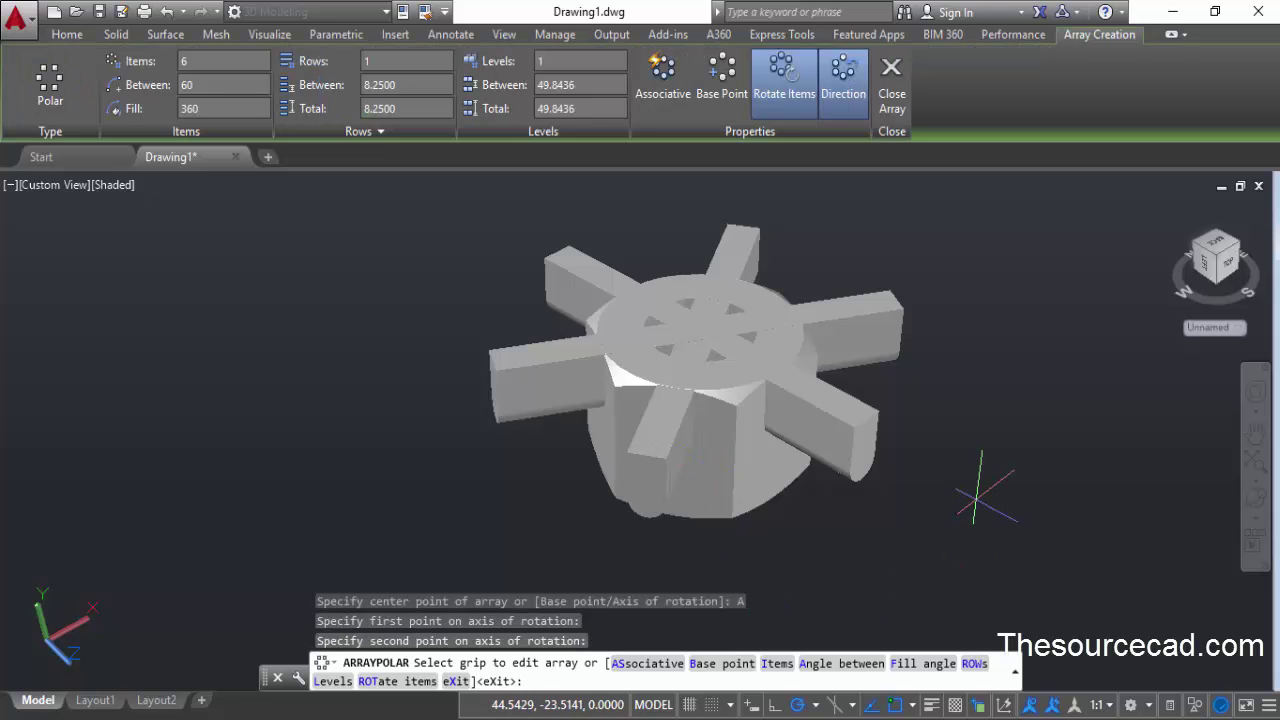
click(188, 61)
text(3)
key(Return)
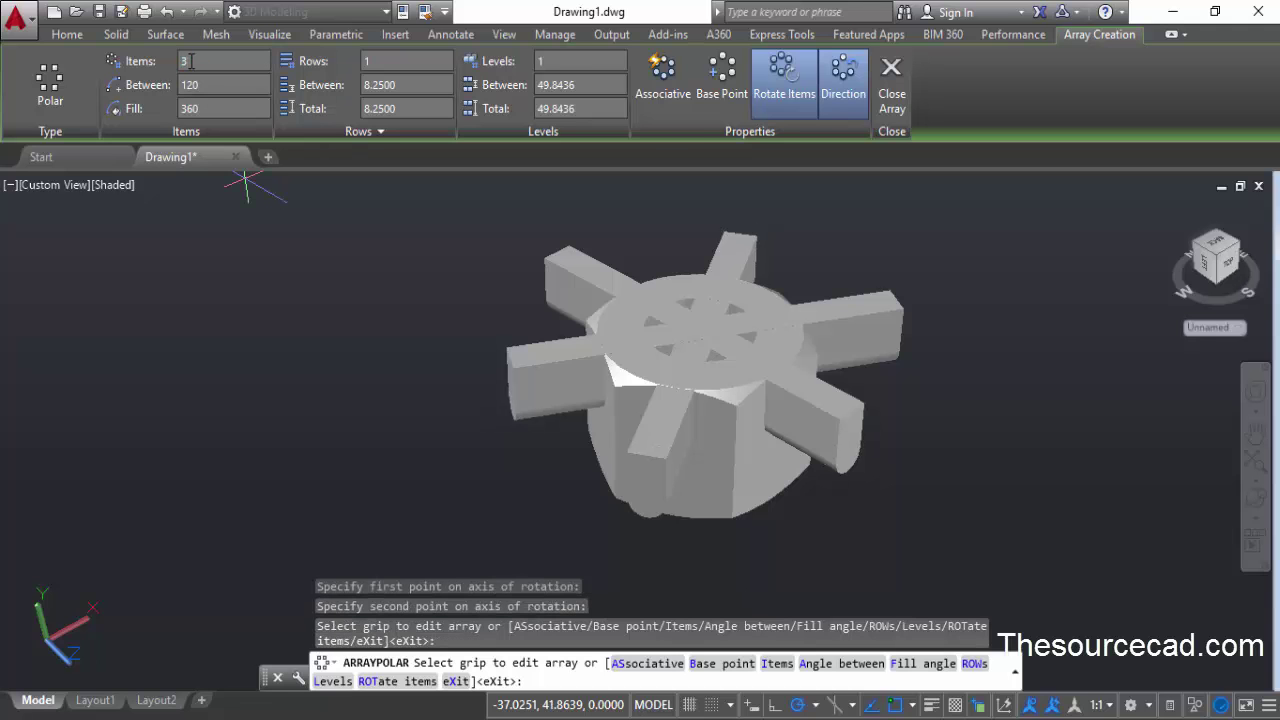
click(888, 112)
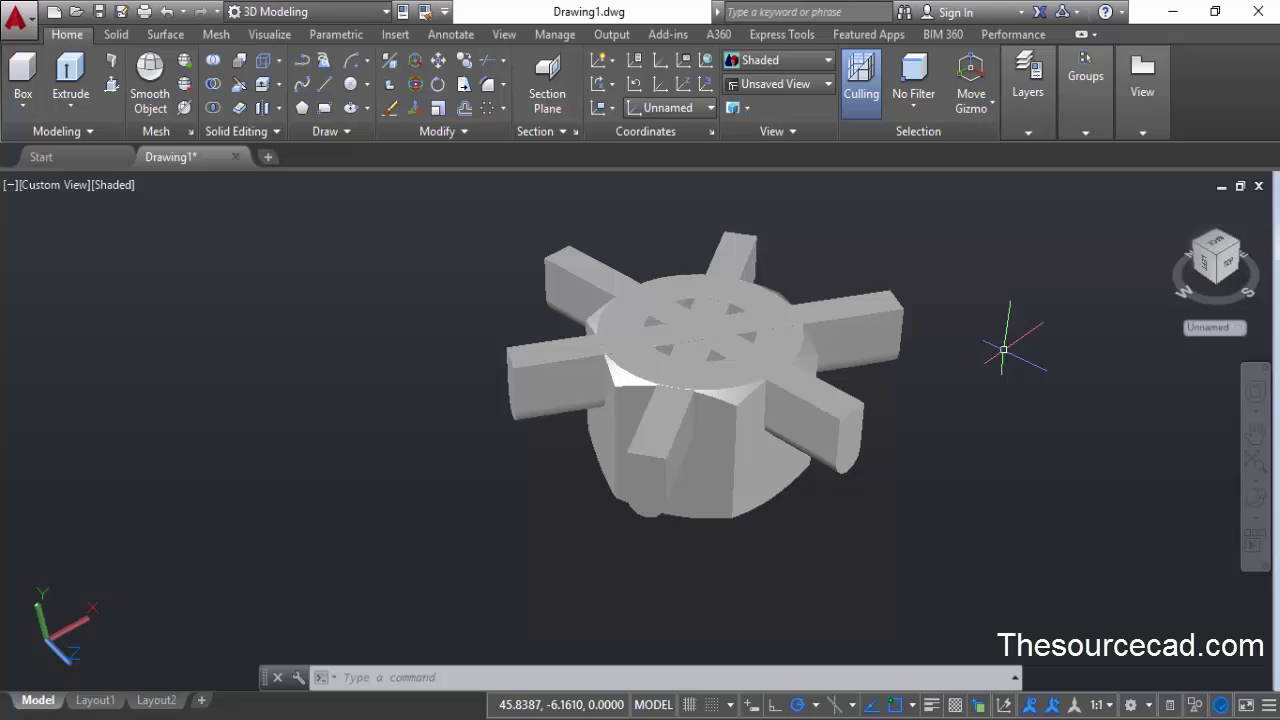
- Subtract the three crossed bars from the hex nut to cut six radial slots
click(213, 88)
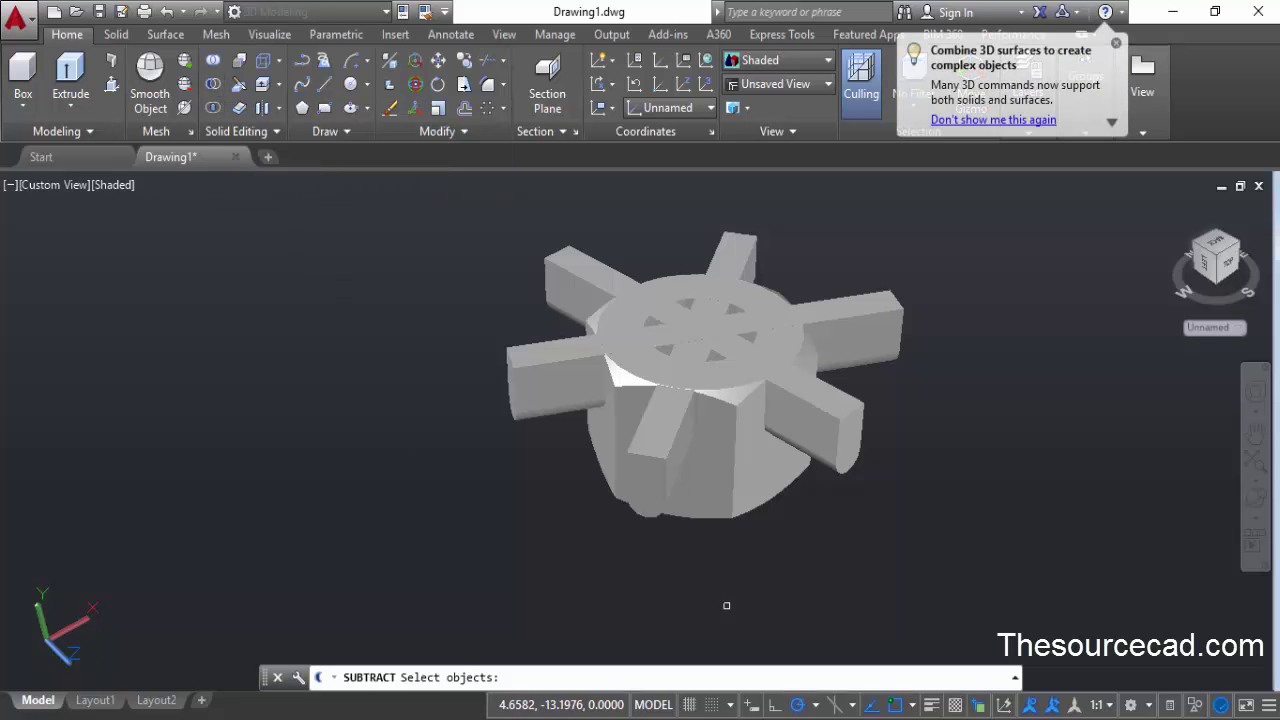
click(724, 505)
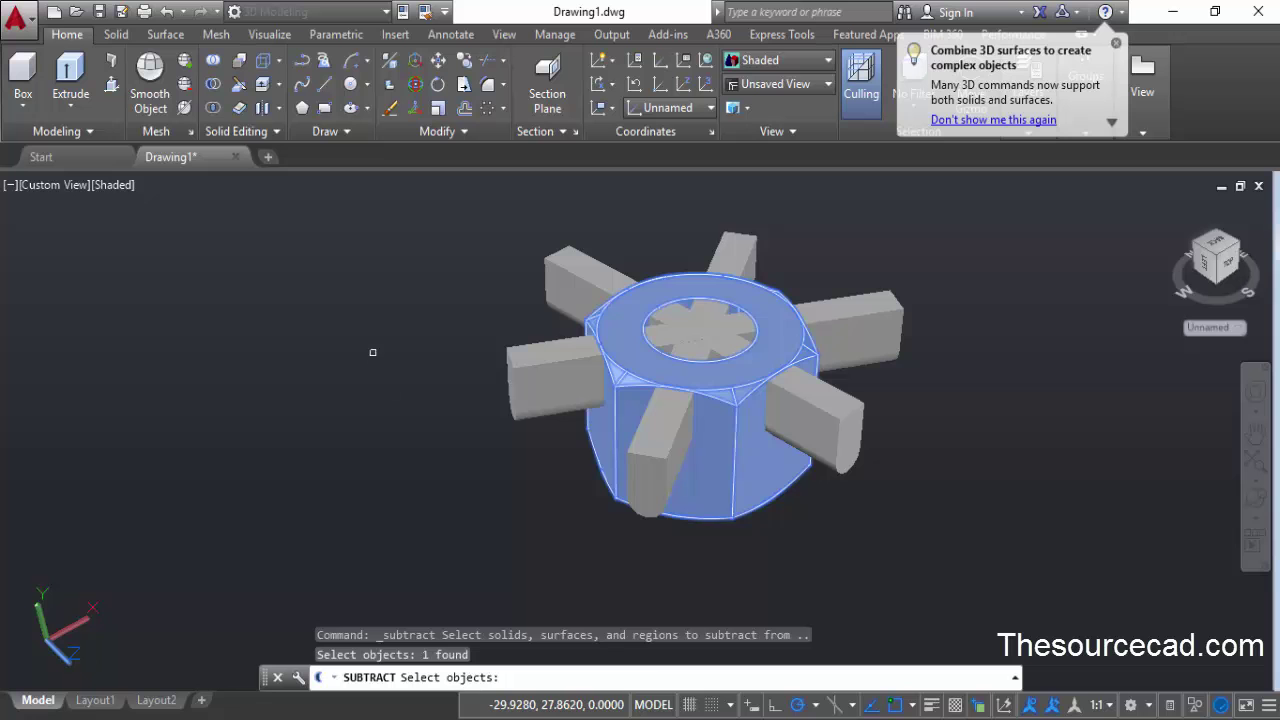
key(Return)
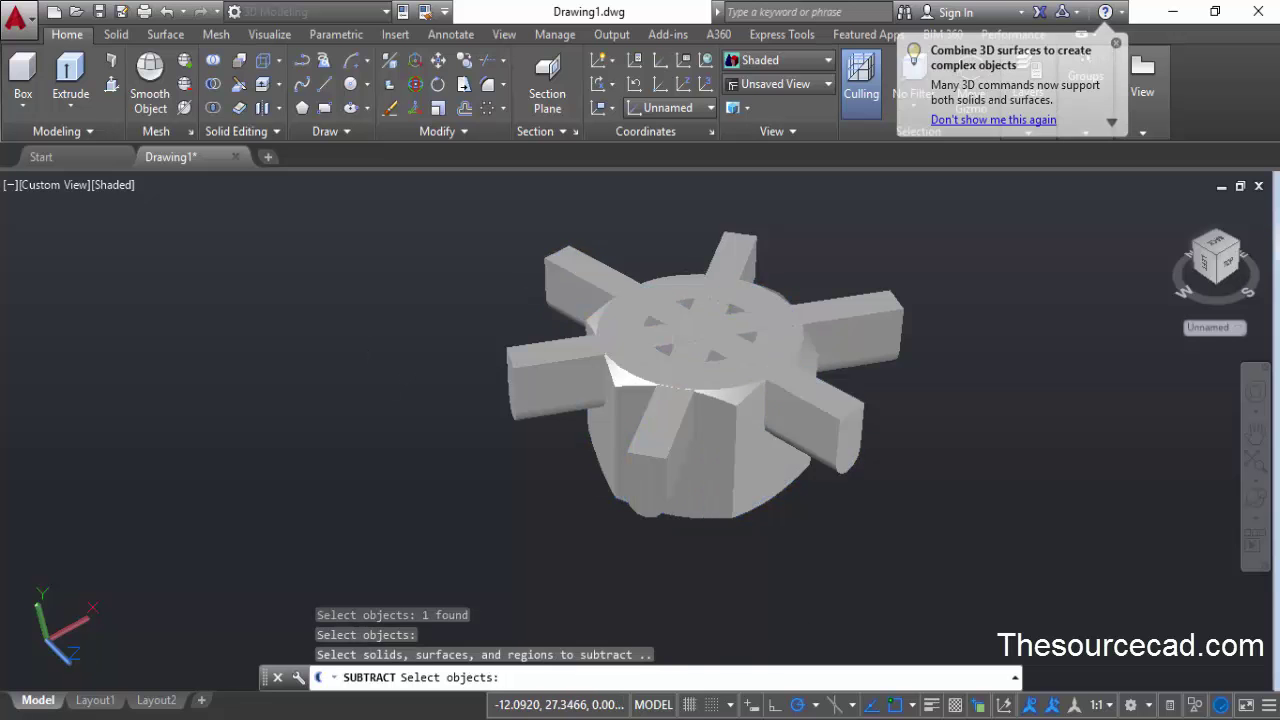
click(541, 277)
click(541, 366)
click(739, 260)
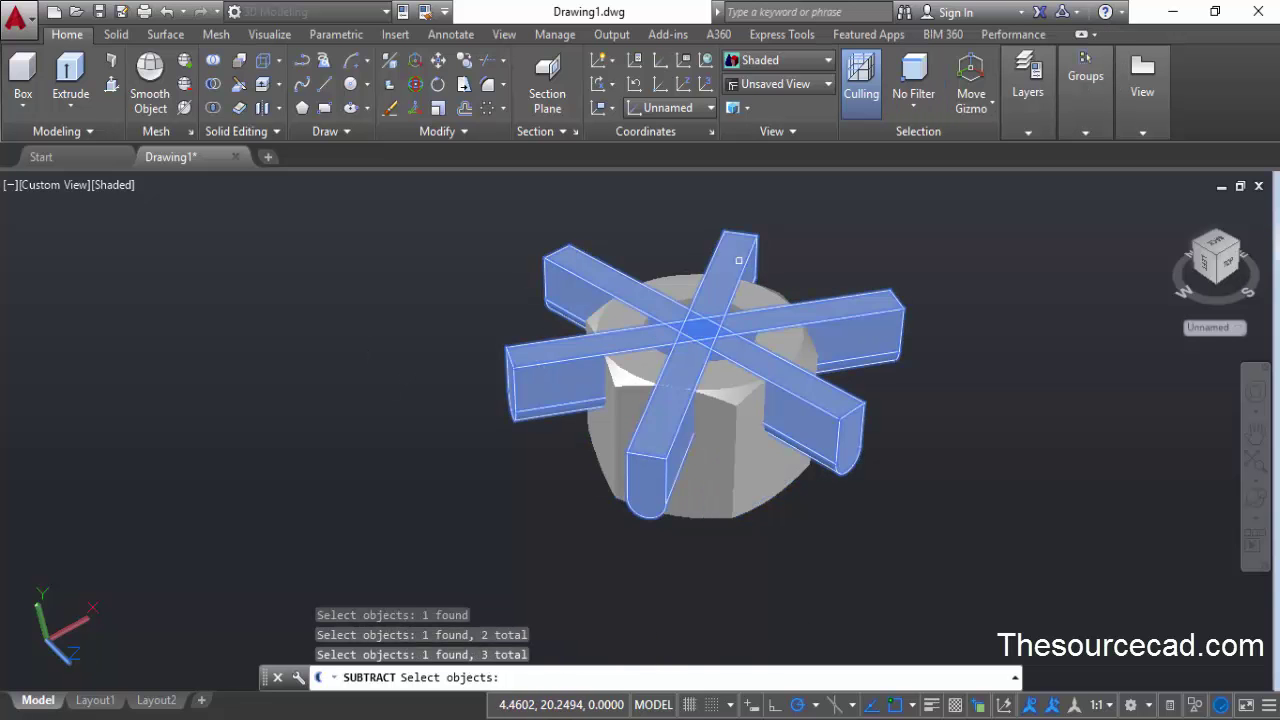
key(Return)
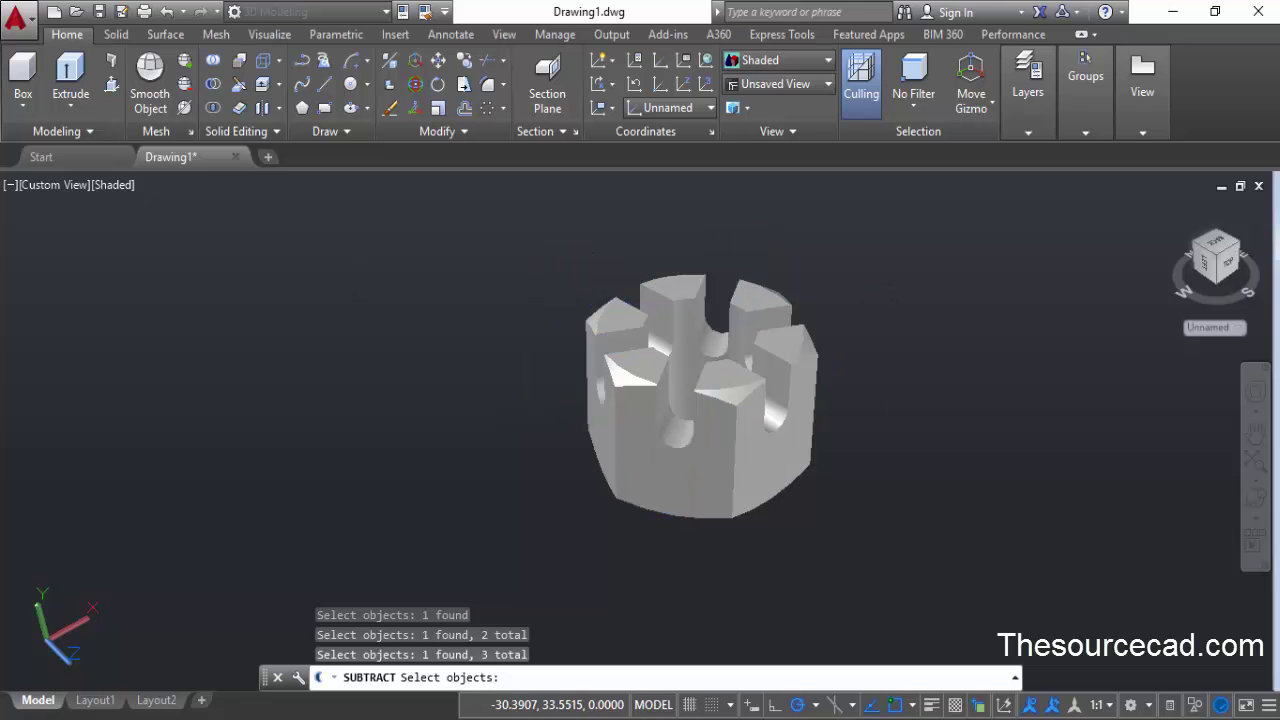
- Orbit the view to look down on the nut's six slots and central bore
middle_drag(820, 390, 742, 417)
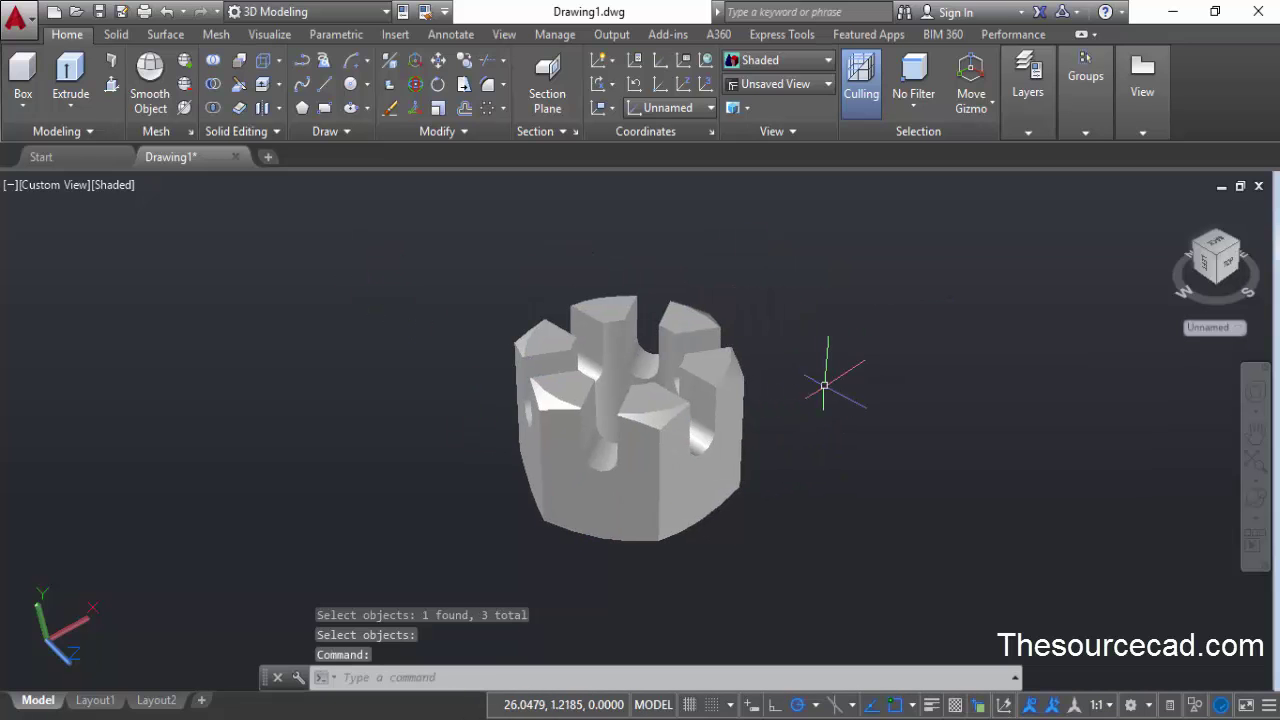
click(1257, 500)
drag(659, 302, 626, 392)
drag(603, 305, 669, 474)
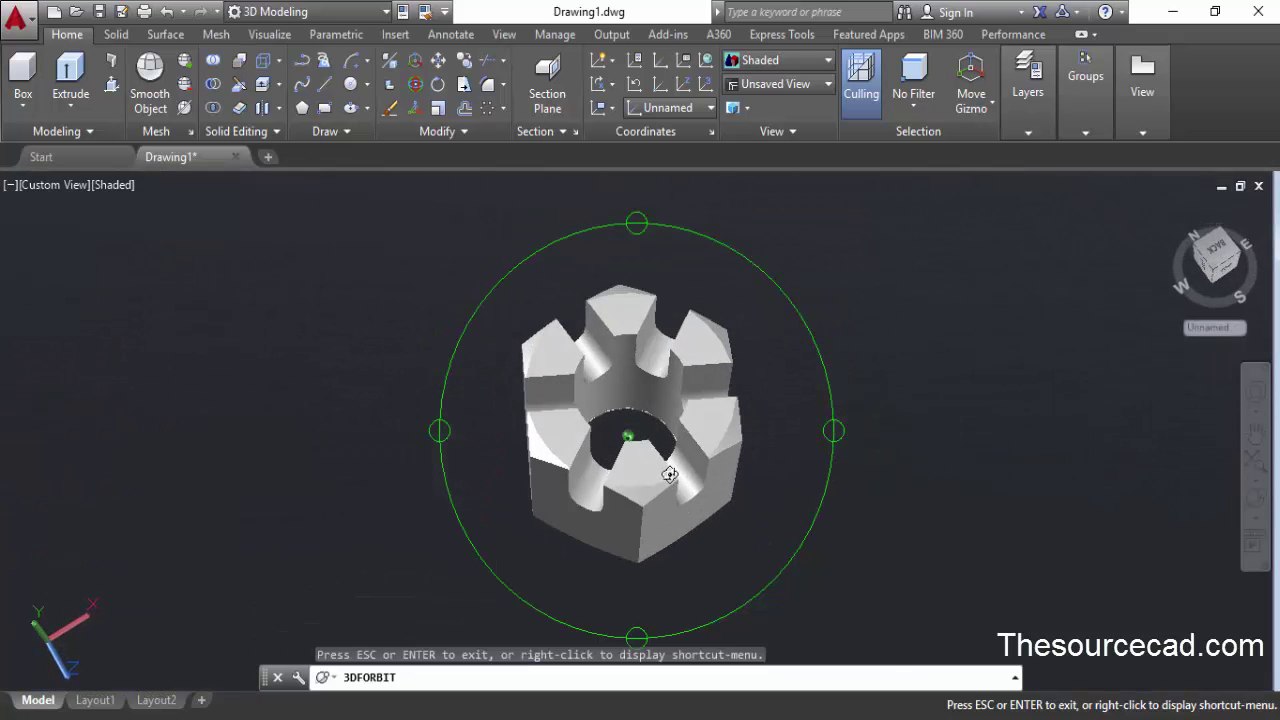
right_click(689, 290)
click(712, 302)
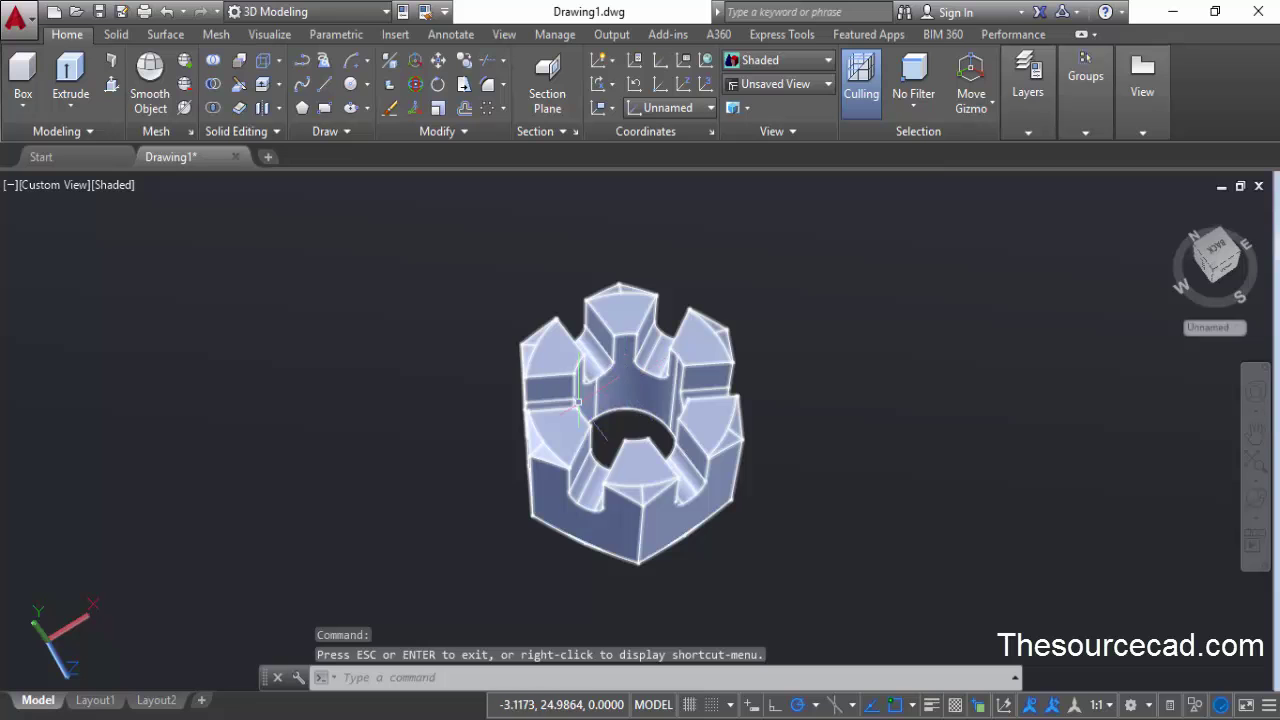